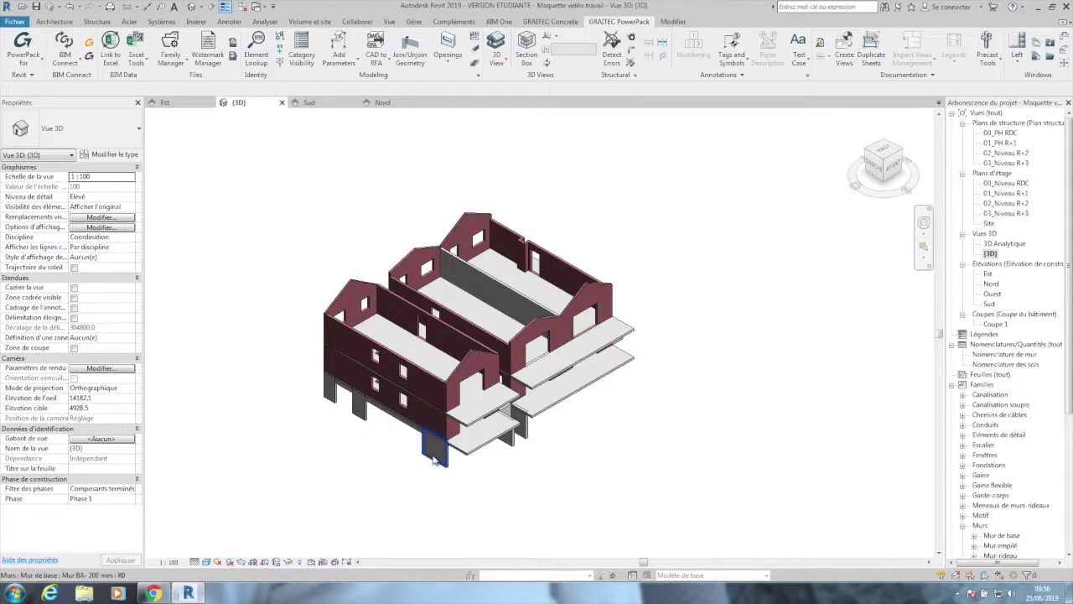
# Examine the 3D building model from all sides, including the foundation walls and the beams beneath the ground floor.
pyautogui.keyDown('shift'); pyautogui.moveTo(433, 459); pyautogui.dragTo(462, 407, button='middle'); pyautogui.keyUp('shift')
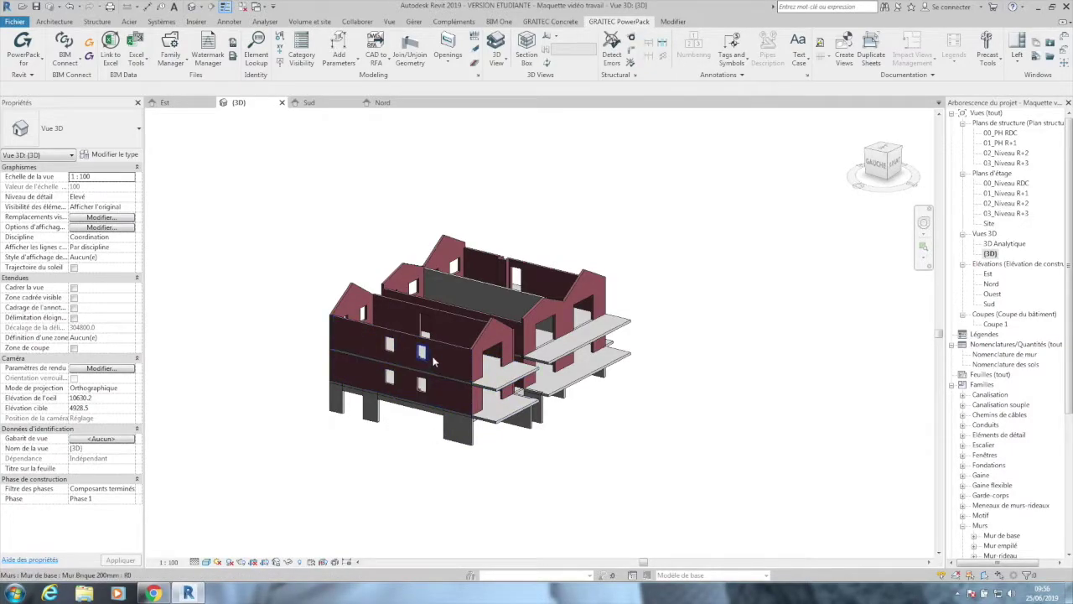
pyautogui.keyDown('shift'); pyautogui.moveTo(519, 307); pyautogui.dragTo(426, 388, button='middle'); pyautogui.keyUp('shift')
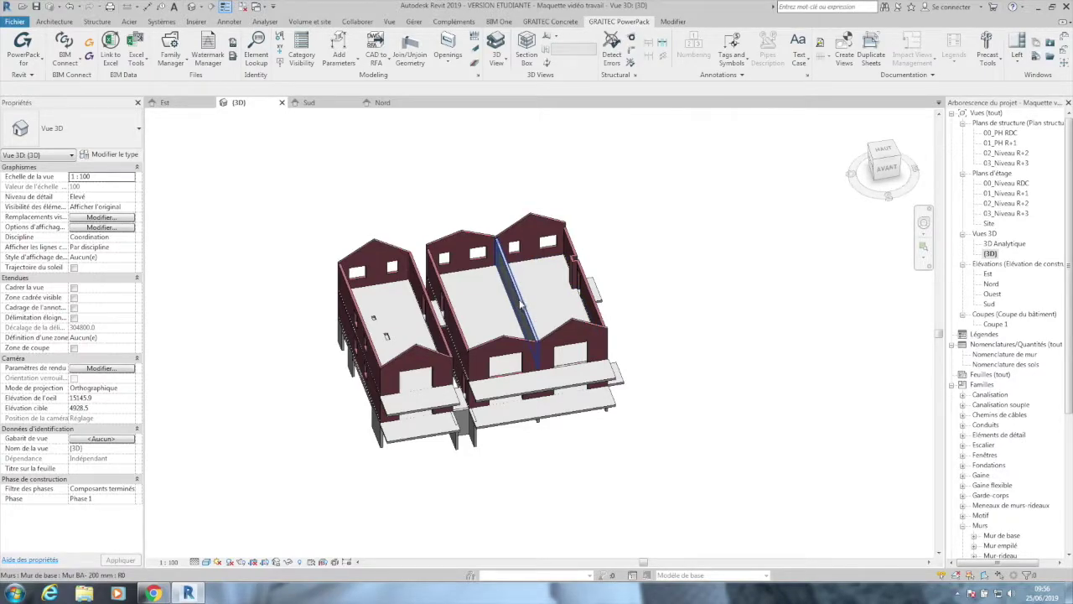
pyautogui.keyDown('shift'); pyautogui.moveTo(520, 309); pyautogui.dragTo(509, 332, button='middle'); pyautogui.keyUp('shift')
pyautogui.keyDown('shift'); pyautogui.moveTo(651, 363); pyautogui.dragTo(571, 379, button='middle'); pyautogui.keyUp('shift')
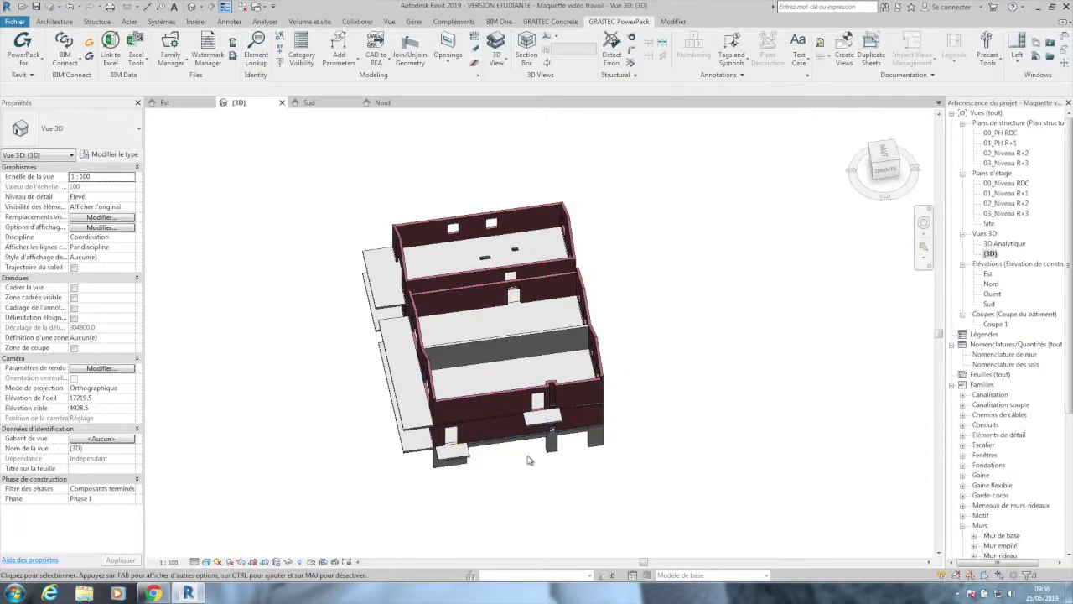
pyautogui.keyDown('shift'); pyautogui.moveTo(508, 462); pyautogui.dragTo(549, 374, button='middle'); pyautogui.keyUp('shift')
pyautogui.scroll(6, 548, 376)
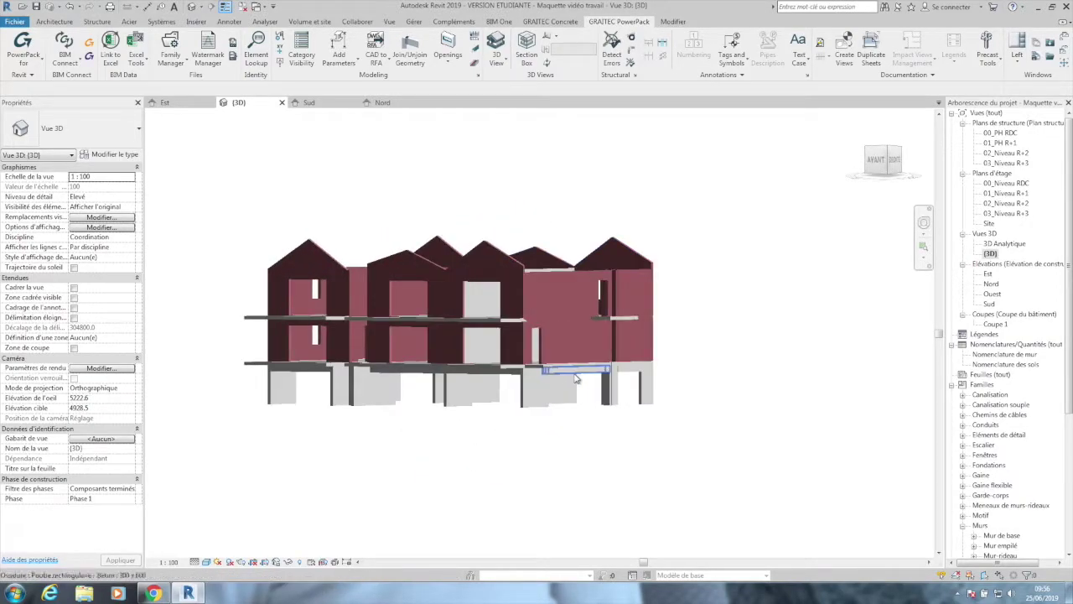
pyautogui.scroll(-3, 547, 376)
pyautogui.keyDown('shift'); pyautogui.moveTo(594, 448); pyautogui.dragTo(352, 455, button='middle'); pyautogui.keyUp('shift')
pyautogui.scroll(4, 352, 455)
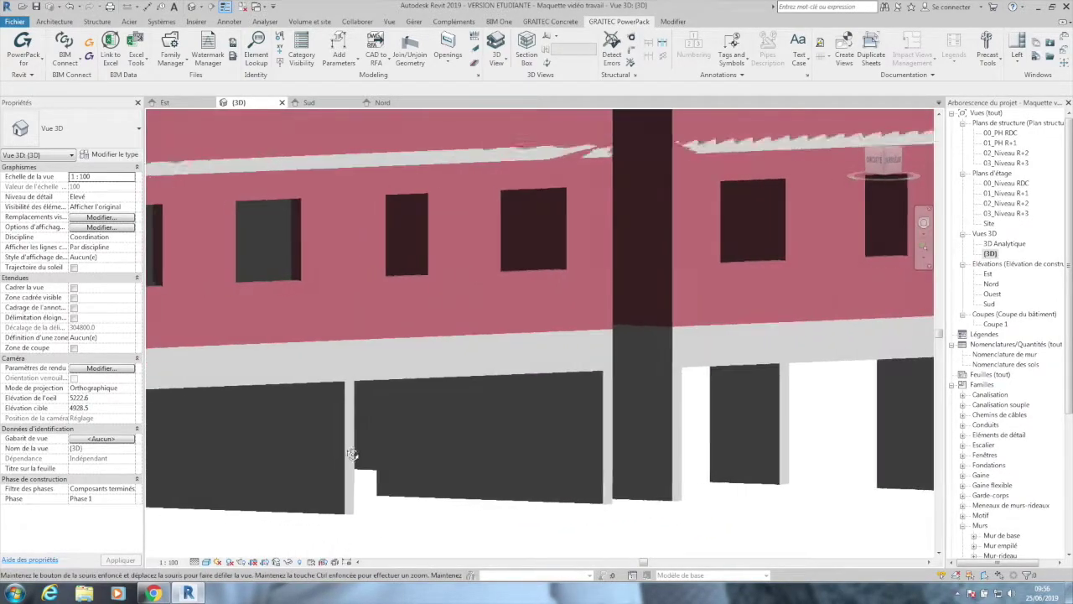
pyautogui.scroll(-3, 435, 452)
pyautogui.keyDown('shift'); pyautogui.moveTo(434, 452); pyautogui.dragTo(322, 369, button='middle'); pyautogui.keyUp('shift')
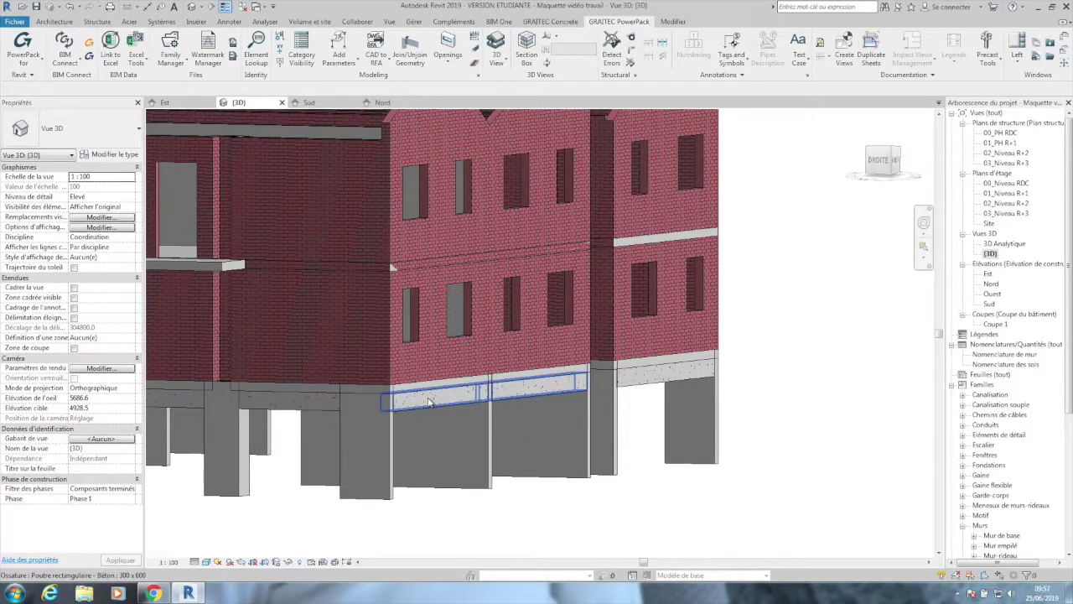
pyautogui.keyDown('shift'); pyautogui.moveTo(428, 447); pyautogui.dragTo(666, 499, button='middle'); pyautogui.keyUp('shift')
pyautogui.keyDown('shift'); pyautogui.moveTo(697, 334); pyautogui.dragTo(637, 335, button='middle'); pyautogui.keyUp('shift')
pyautogui.scroll(-4, 698, 347)
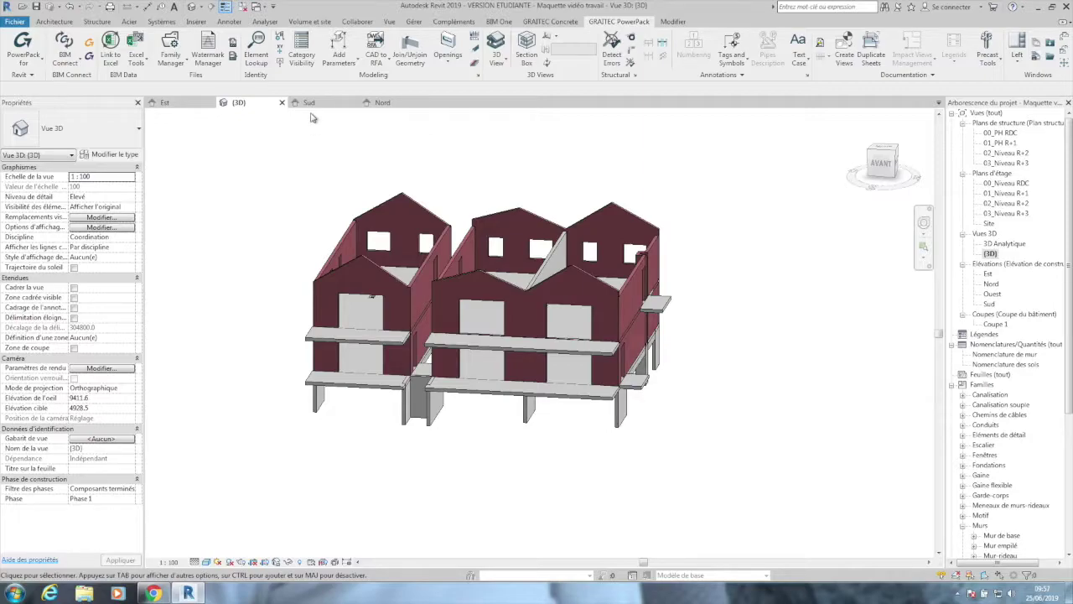
# Select the entire building in the 3D view and open the BIM Connect export settings.
pyautogui.click(564, 24)
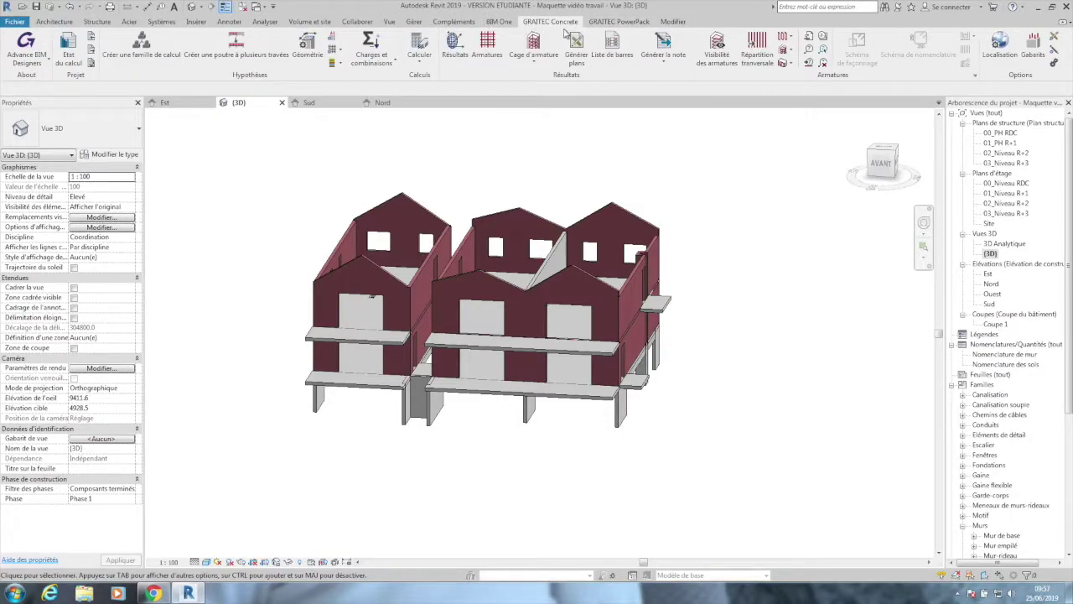
pyautogui.click(629, 25)
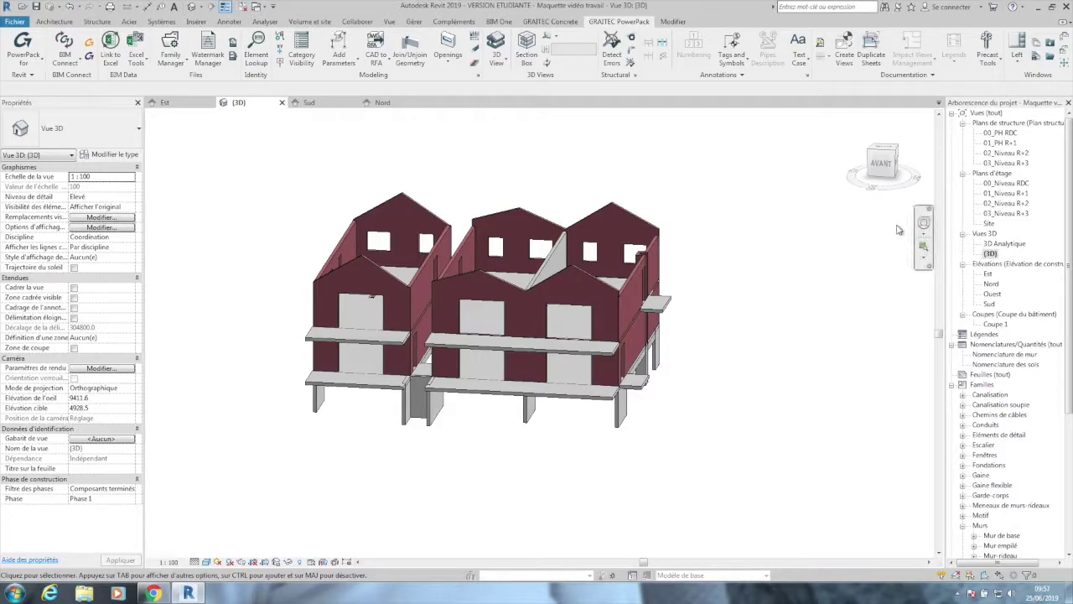
pyautogui.moveTo(893, 152); pyautogui.dragTo(723, 478)
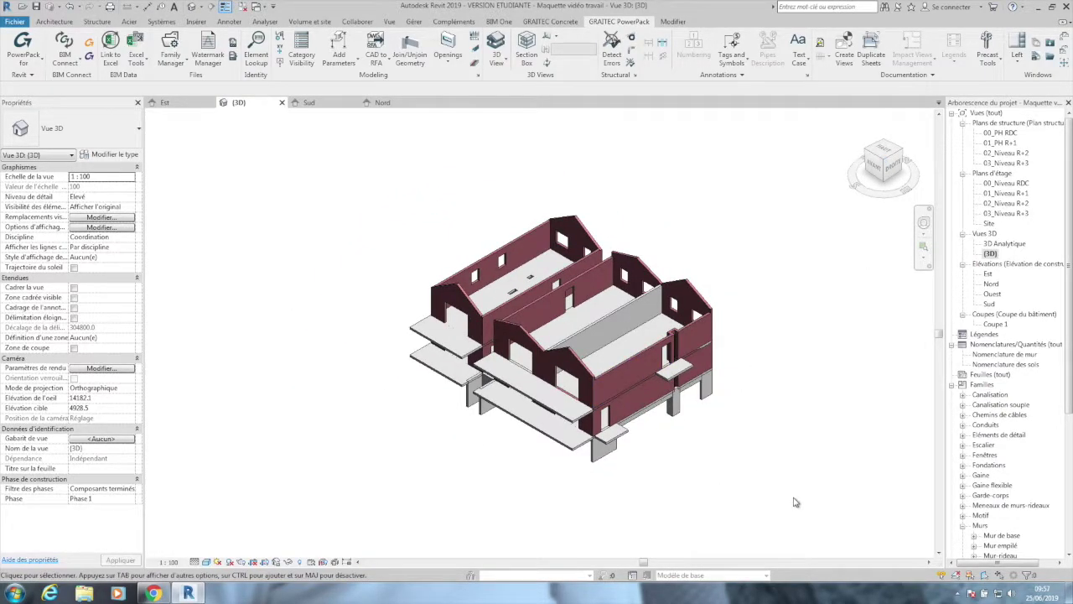
pyautogui.moveTo(794, 500); pyautogui.dragTo(353, 195)
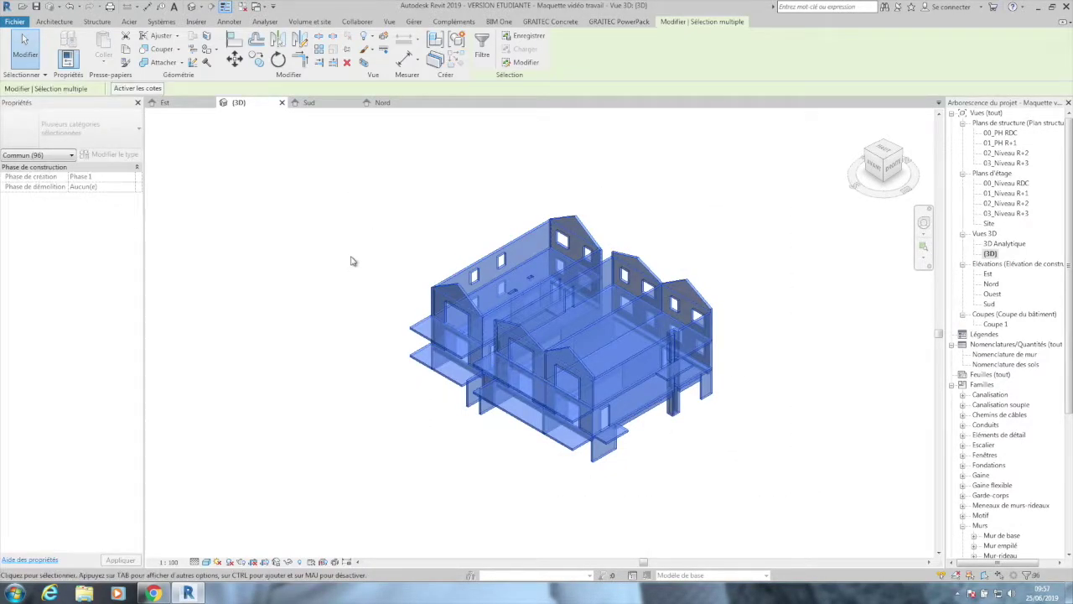
pyautogui.click(619, 21)
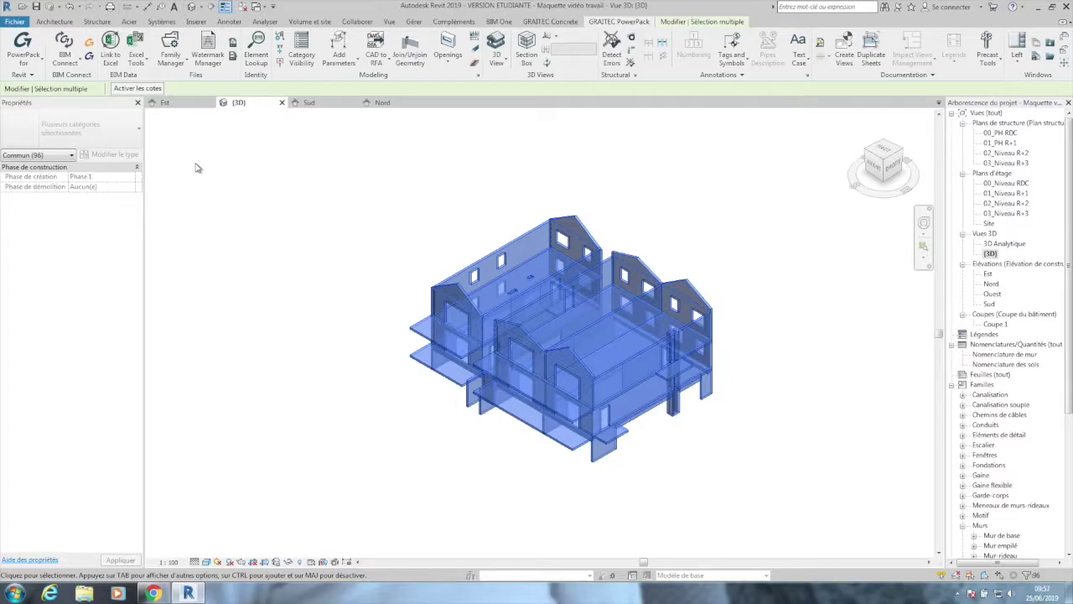
pyautogui.click(72, 62)
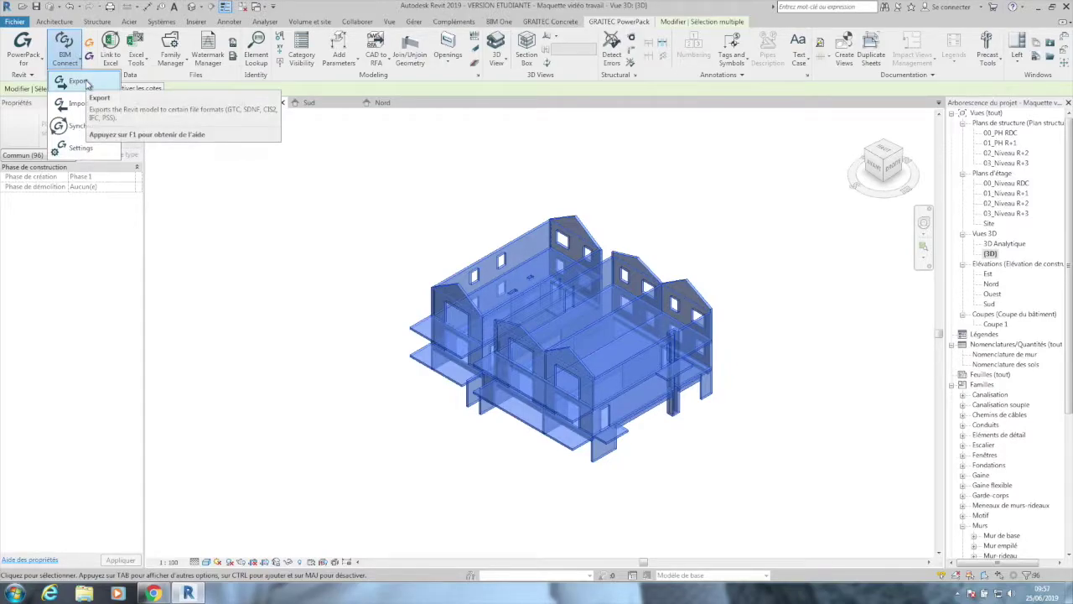
pyautogui.click(87, 81)
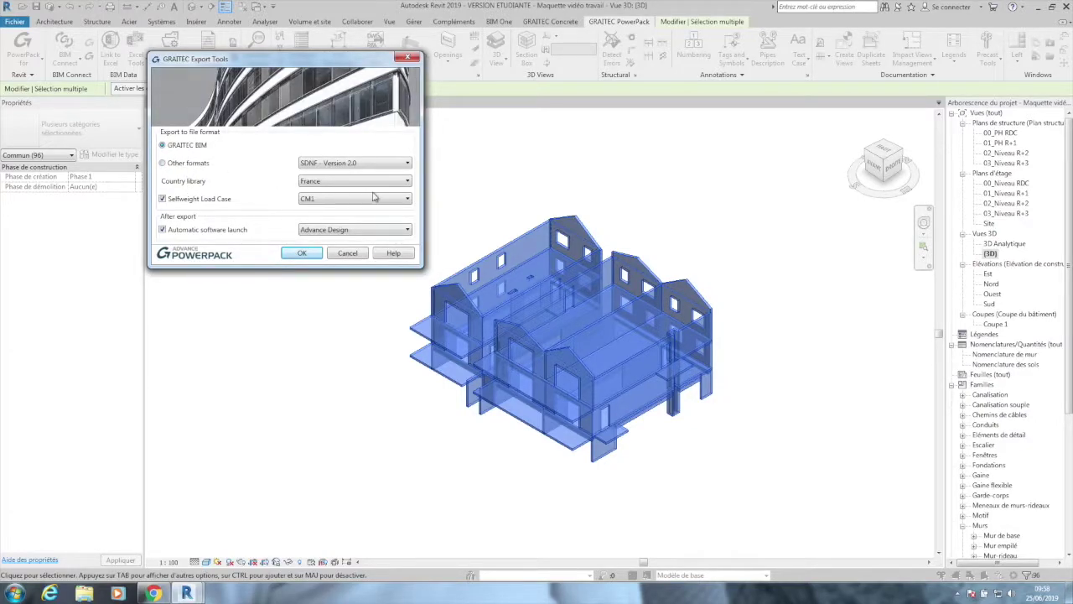
# Export only the selected elements in GRAITEC BIM format, with Arche as the software launched automatically after export.
pyautogui.click(407, 163)
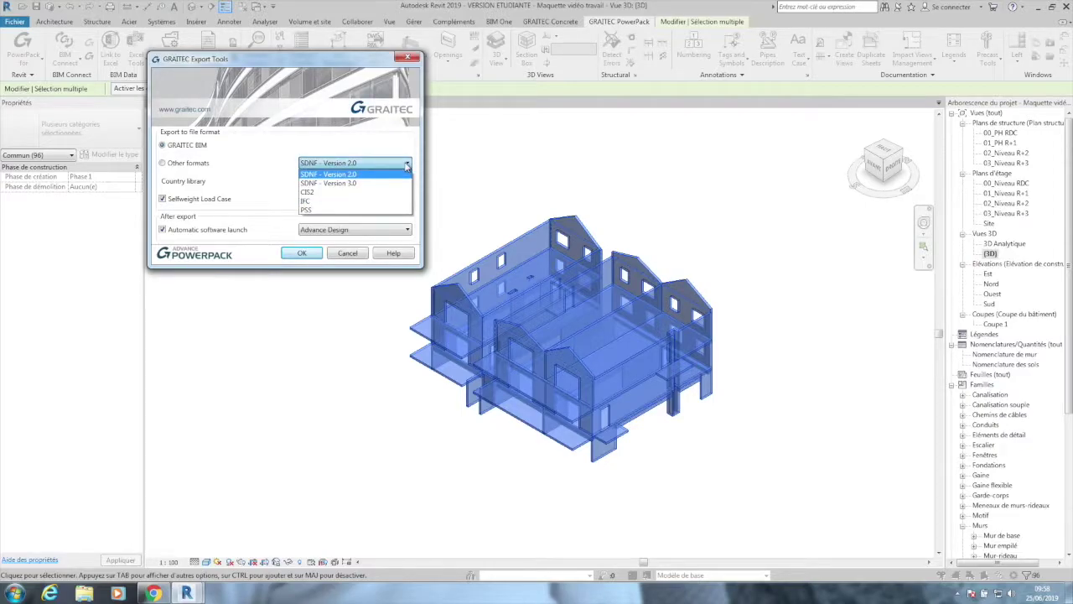
pyautogui.click(405, 166)
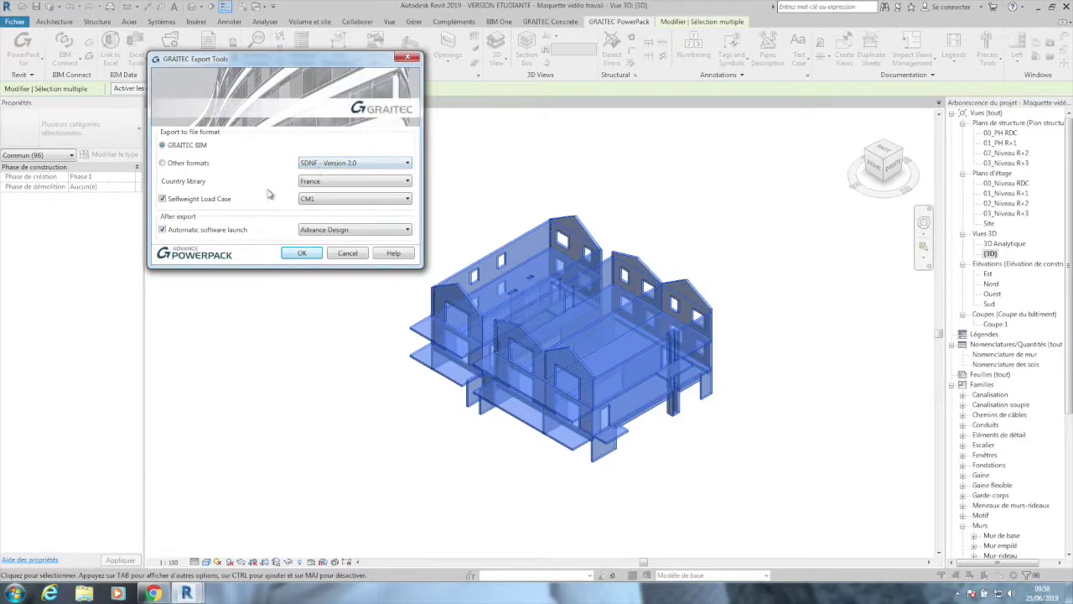
pyautogui.click(394, 230)
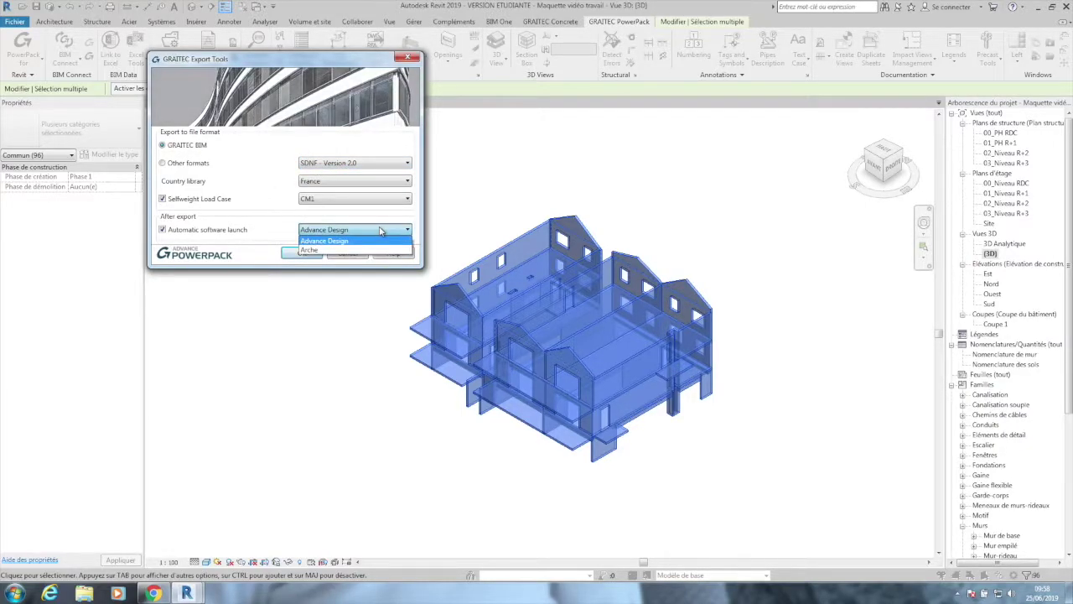
pyautogui.click(312, 247)
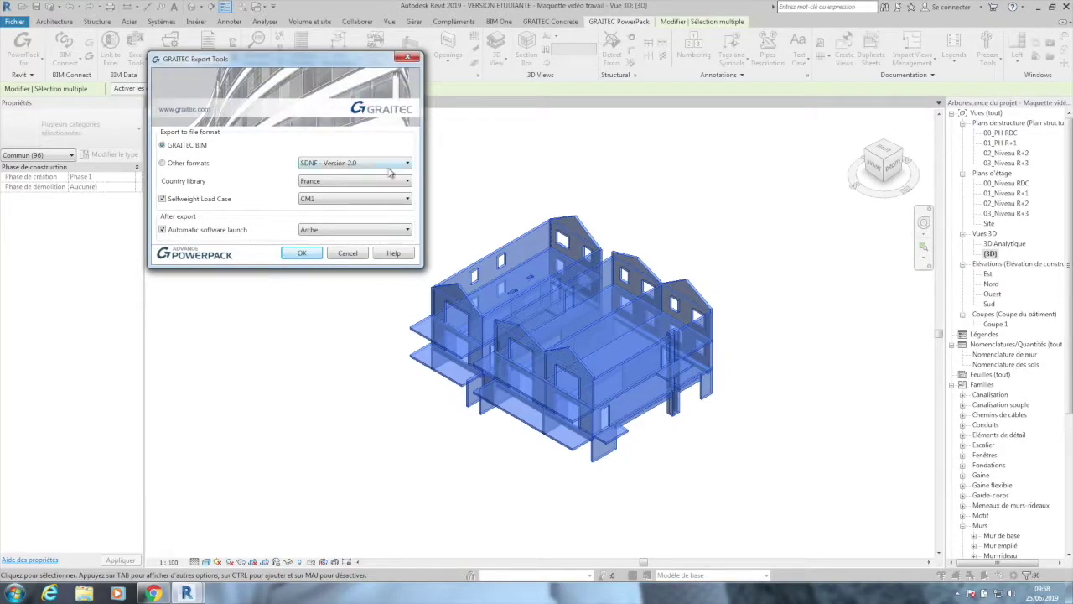
pyautogui.click(300, 254)
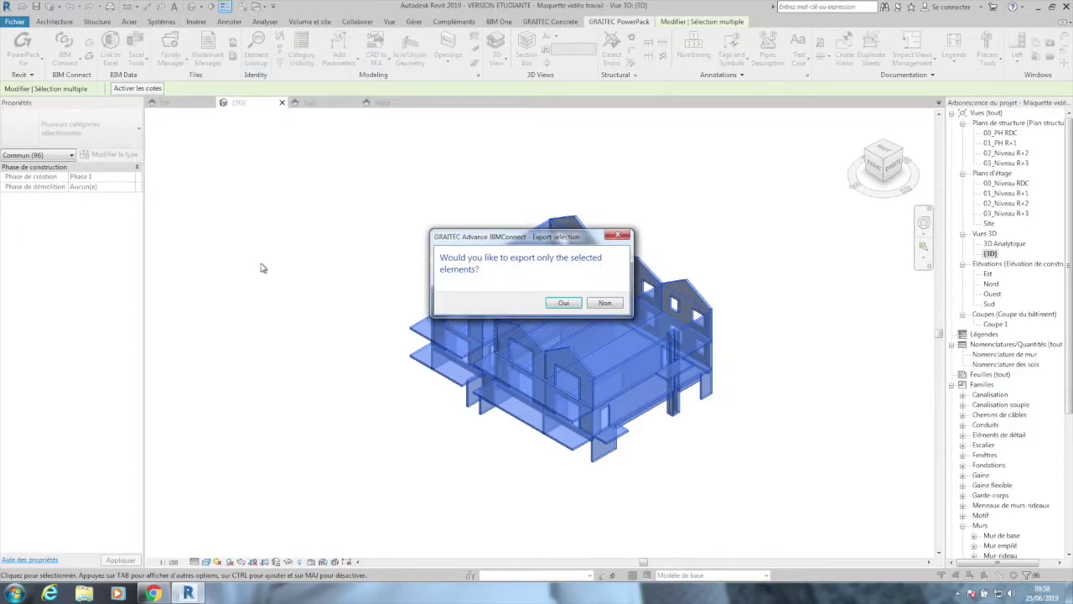
pyautogui.click(564, 304)
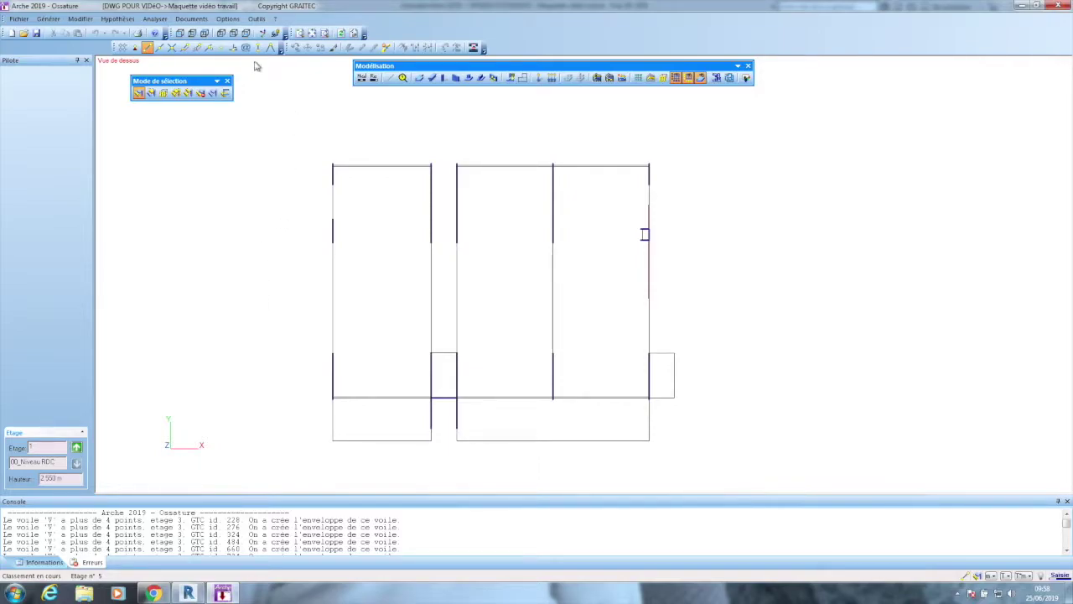
# Display the imported structure in NW perspective and review its storeys up to the fourth and back to the first.
pyautogui.click(228, 34)
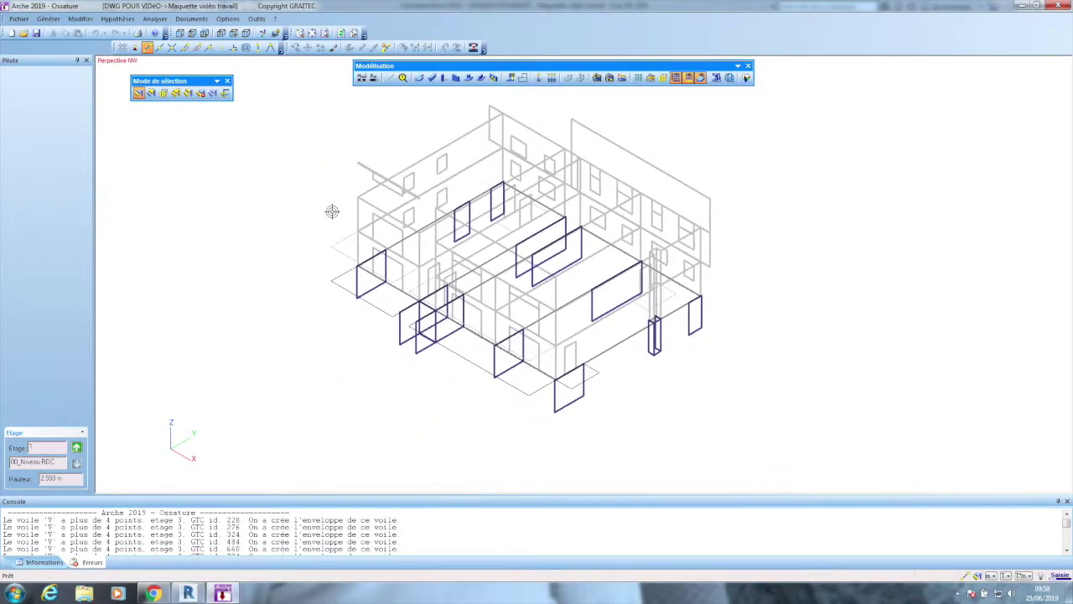
pyautogui.scroll(-1, 462, 250)
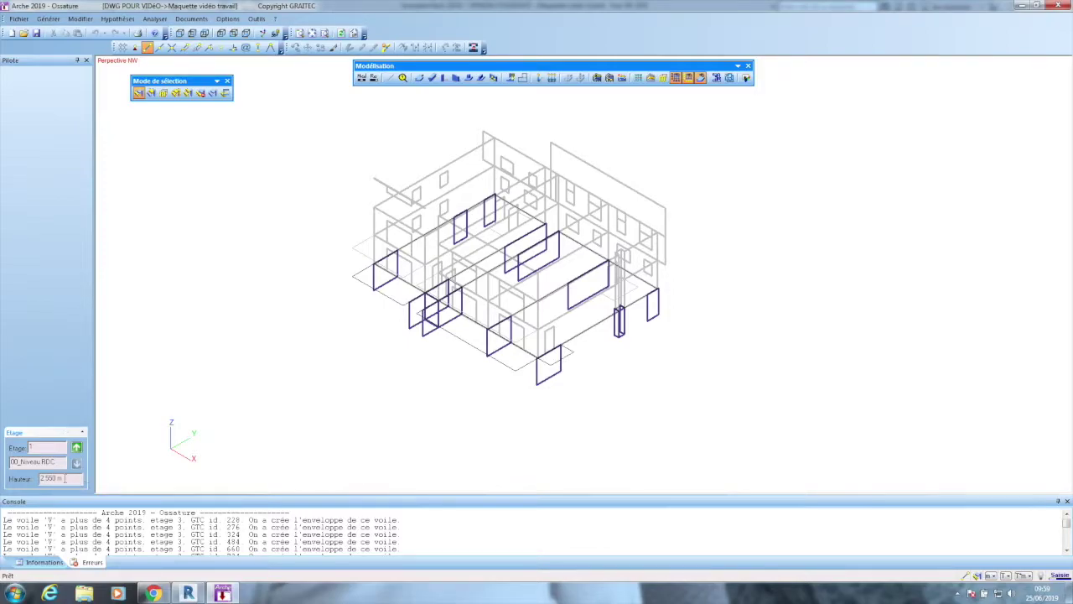
pyautogui.click(76, 449)
pyautogui.click(77, 448)
pyautogui.click(77, 449)
pyautogui.click(77, 463)
pyautogui.click(77, 464)
pyautogui.click(76, 464)
# Limit the display to the active storey and restore the display of all storeys.
pyautogui.moveTo(153, 82); pyautogui.dragTo(161, 76)
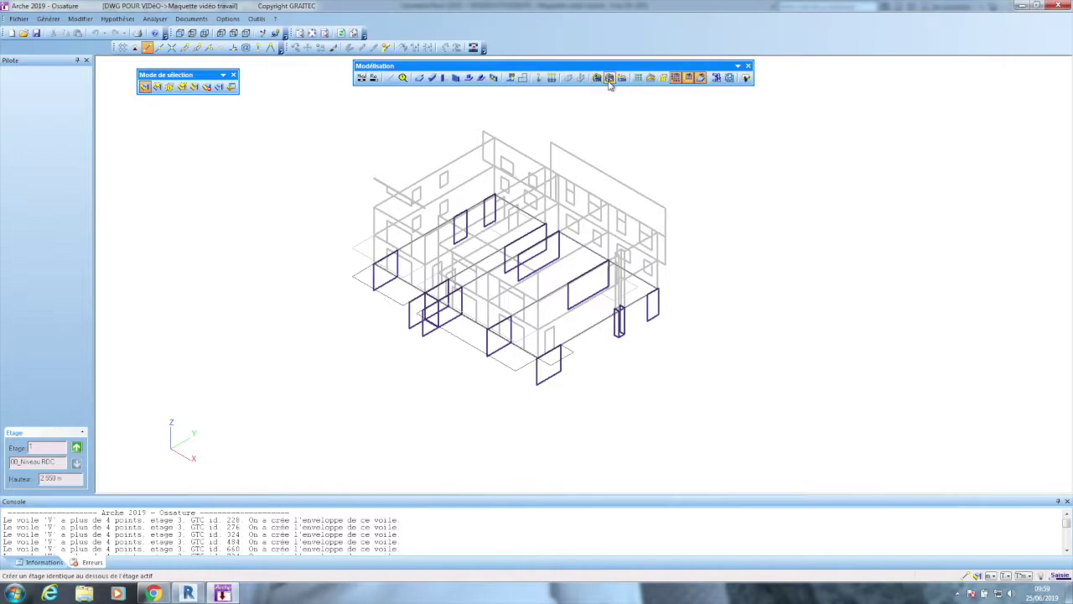
pyautogui.click(652, 77)
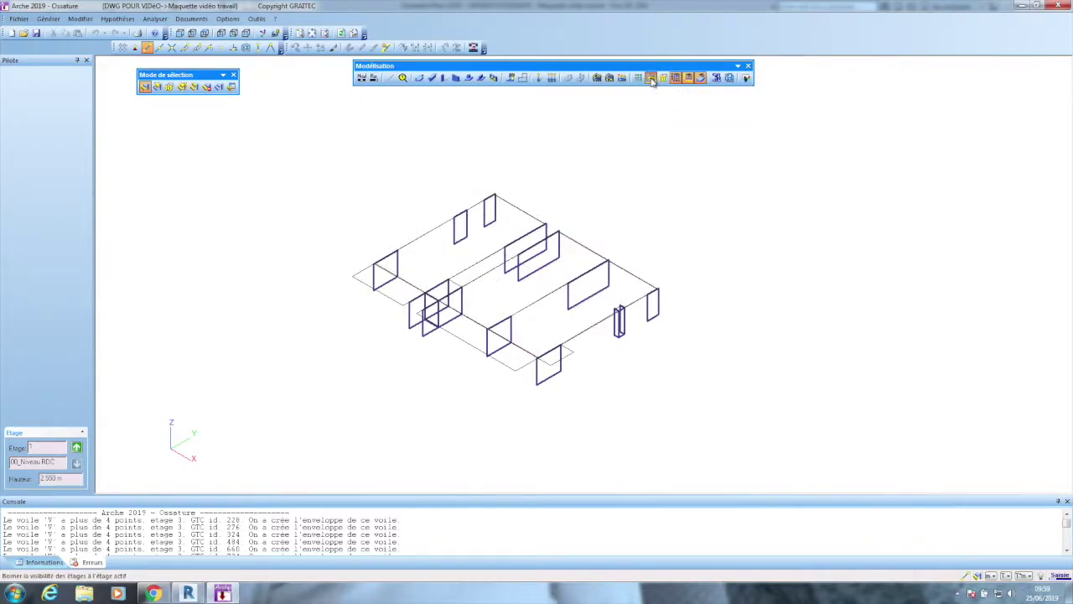
pyautogui.click(652, 78)
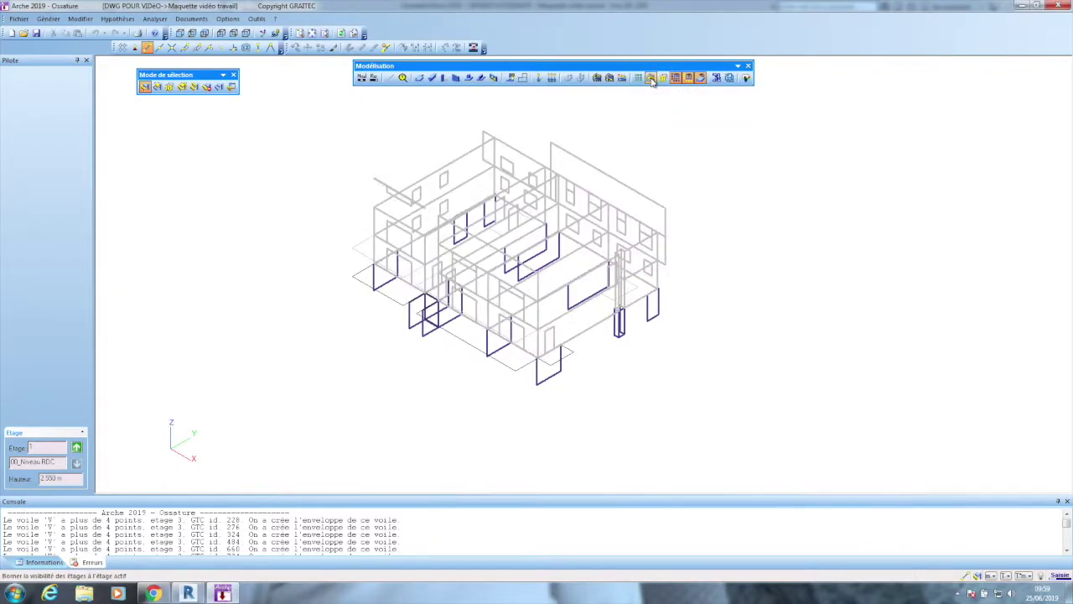
pyautogui.click(701, 78)
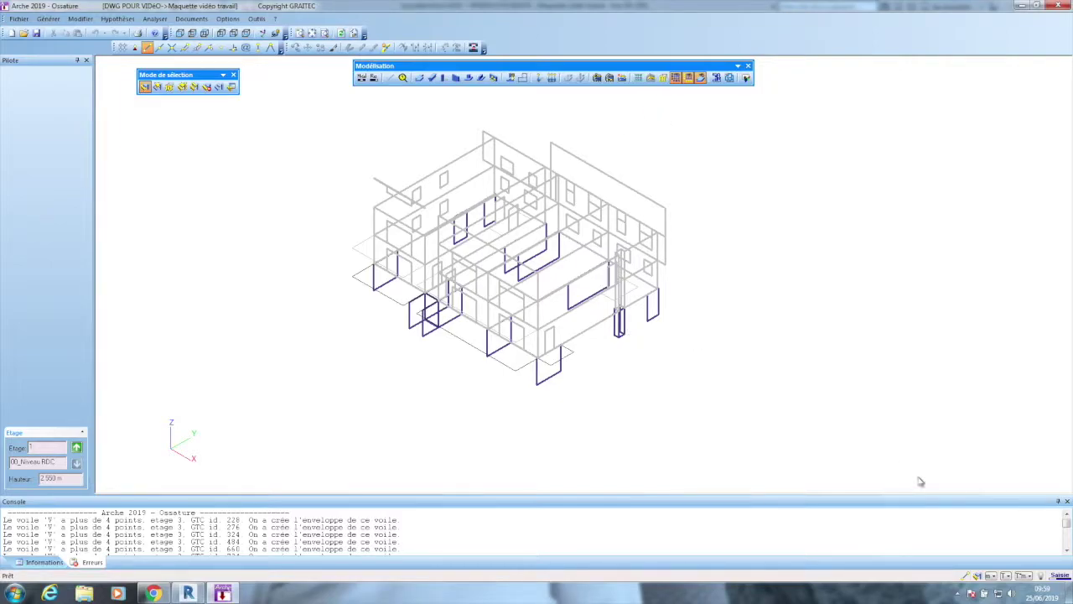
# Set the force unit to KiloNewton and the moment unit to KiloNewton*m.
pyautogui.click(1022, 576)
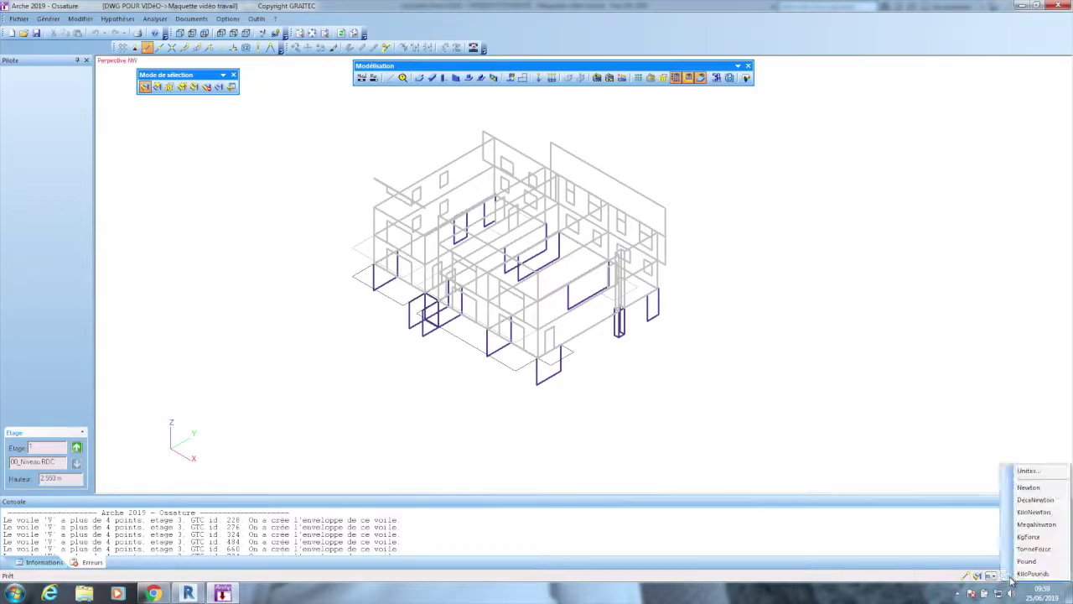
pyautogui.click(1035, 512)
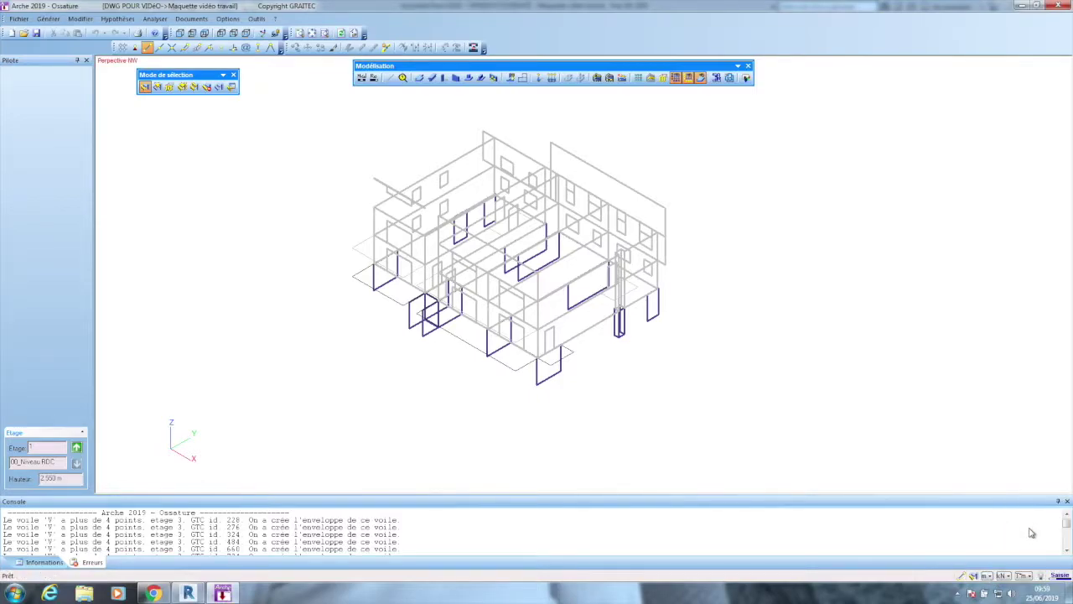
pyautogui.click(1030, 576)
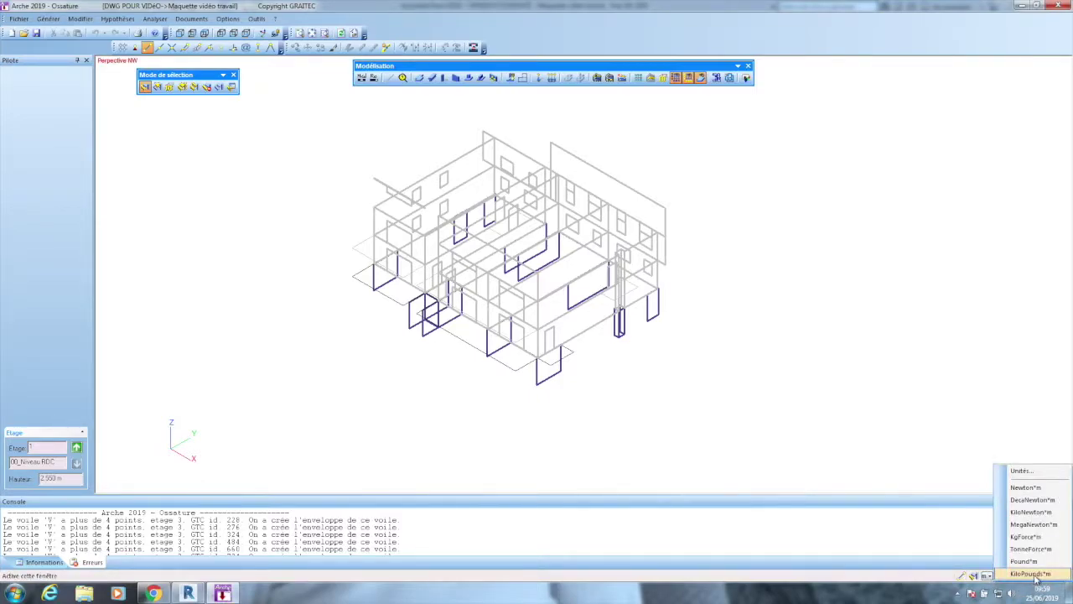
pyautogui.click(1037, 513)
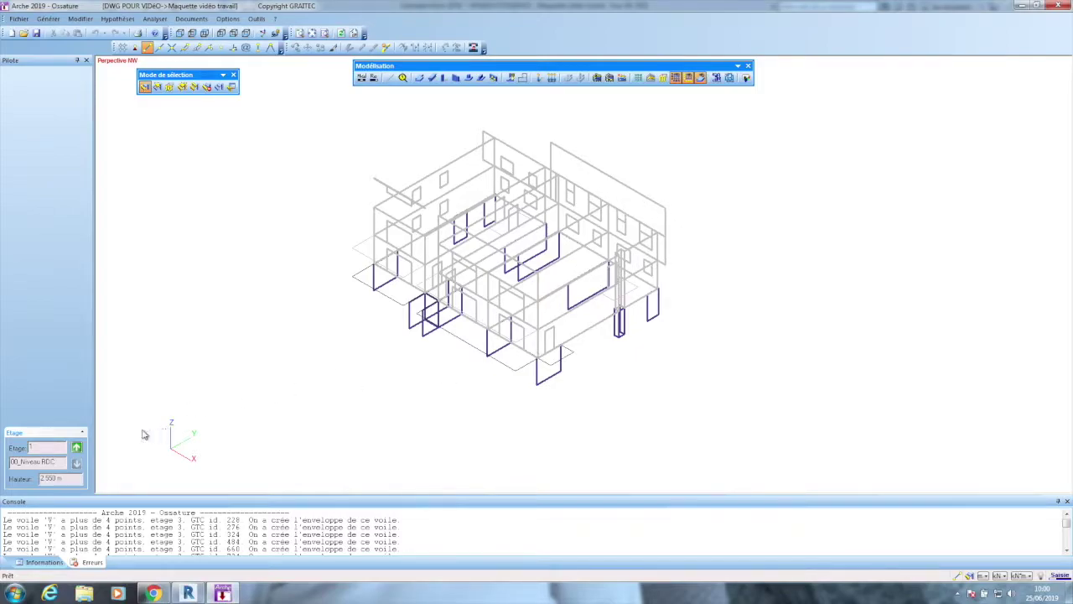
# Go up to the fourth storey and examine the openings of its rear wall without changing them.
pyautogui.click(76, 450)
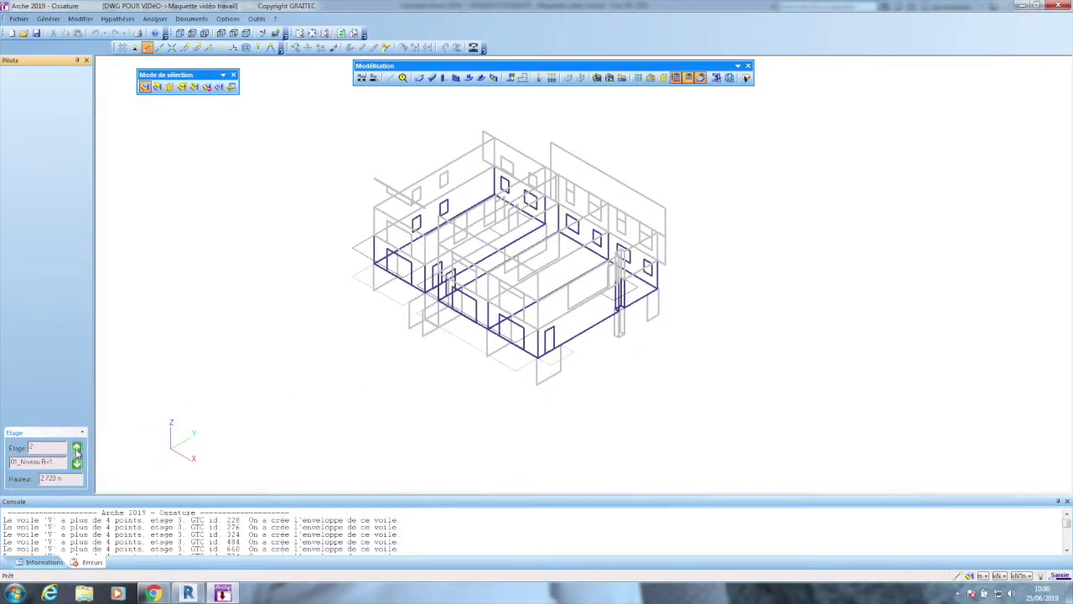
pyautogui.click(76, 450)
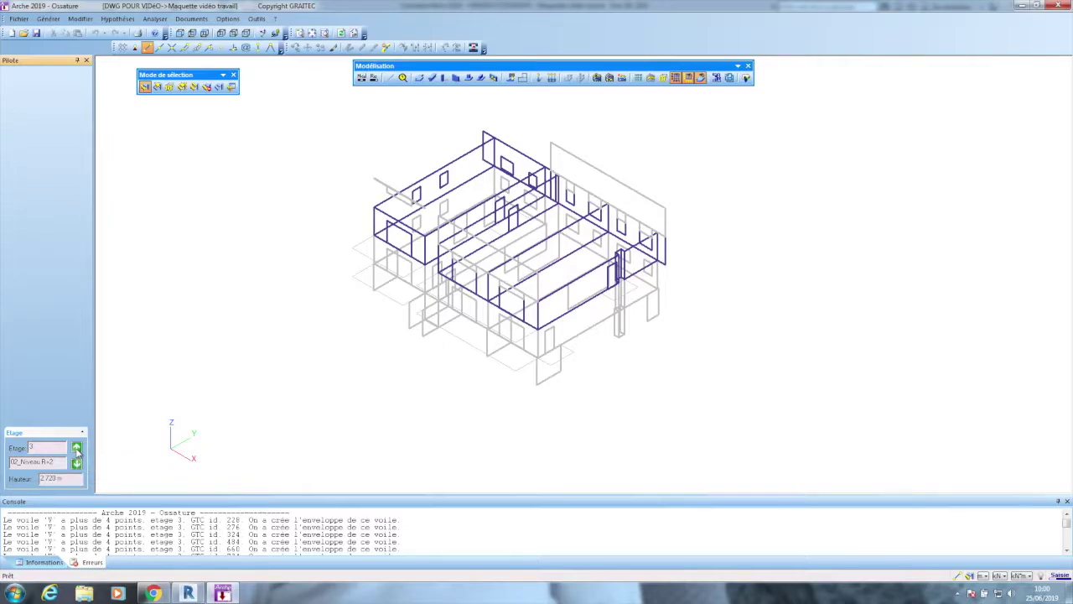
pyautogui.click(77, 450)
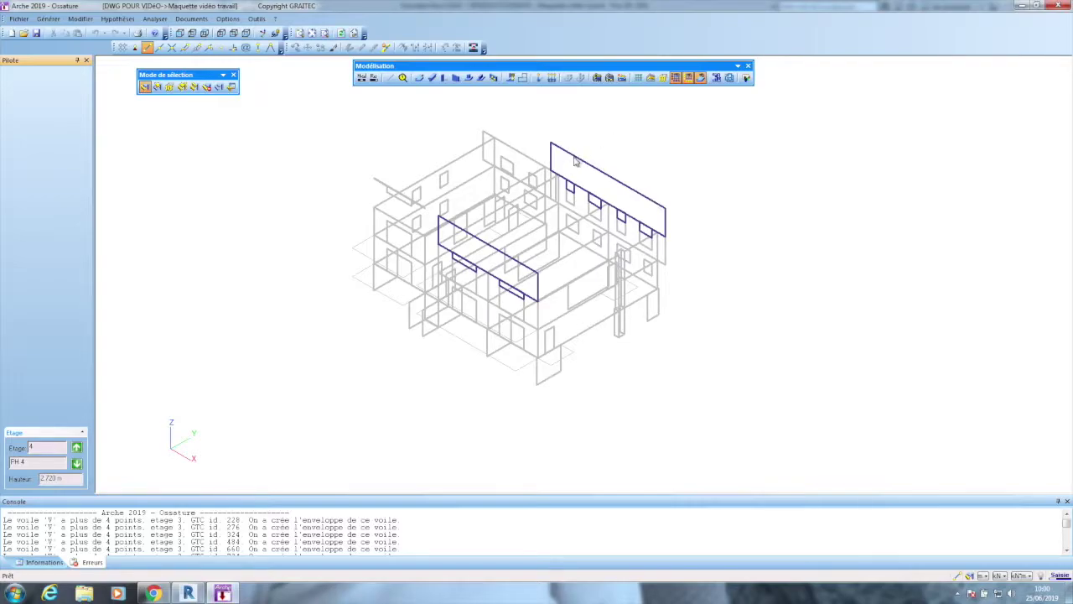
pyautogui.click(633, 196)
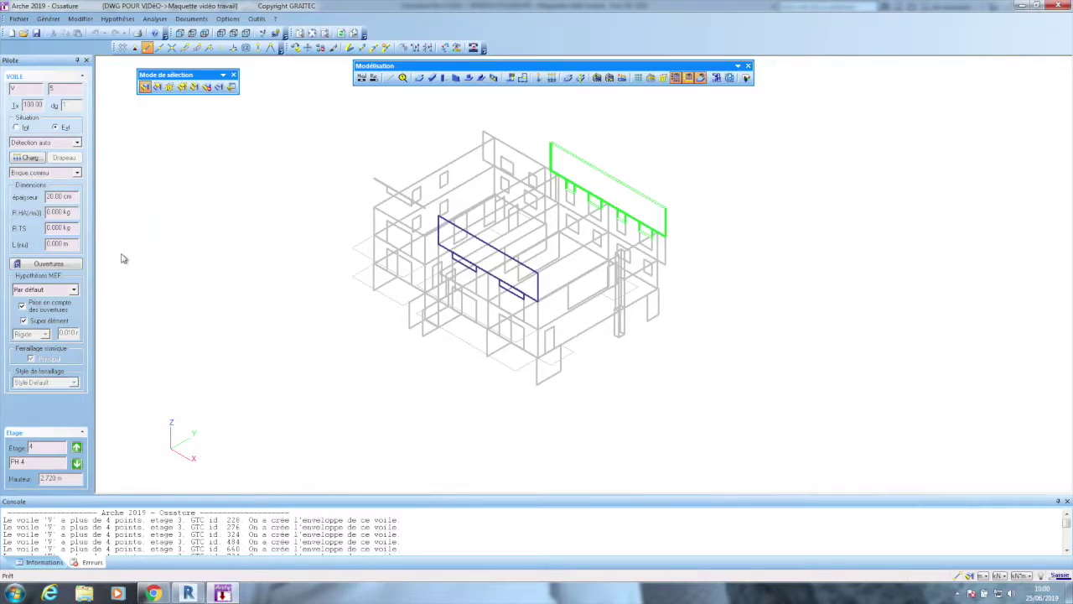
pyautogui.click(27, 267)
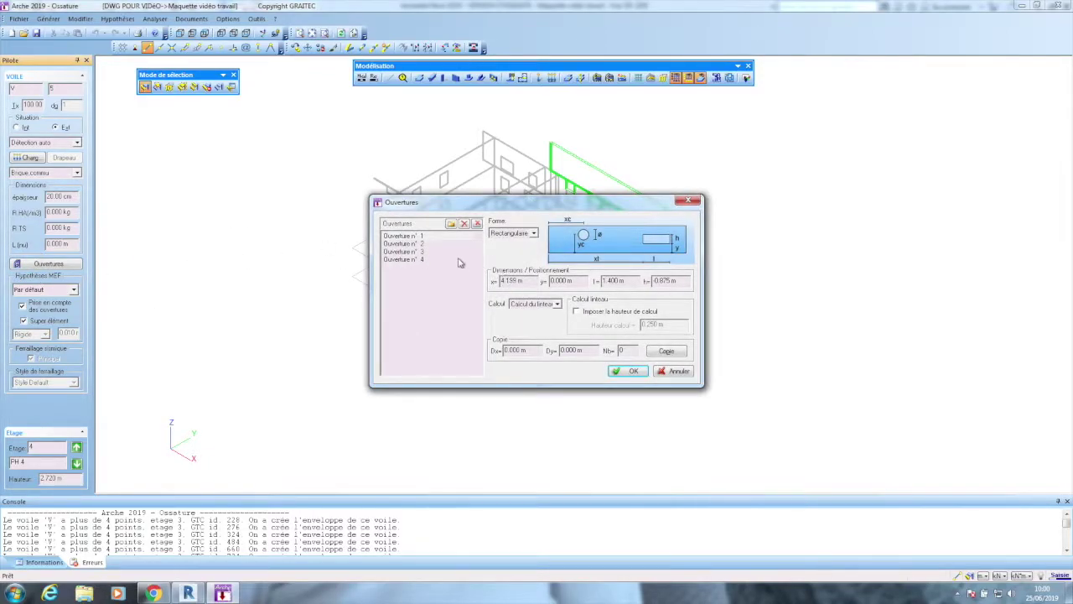
pyautogui.moveTo(447, 210); pyautogui.dragTo(726, 247)
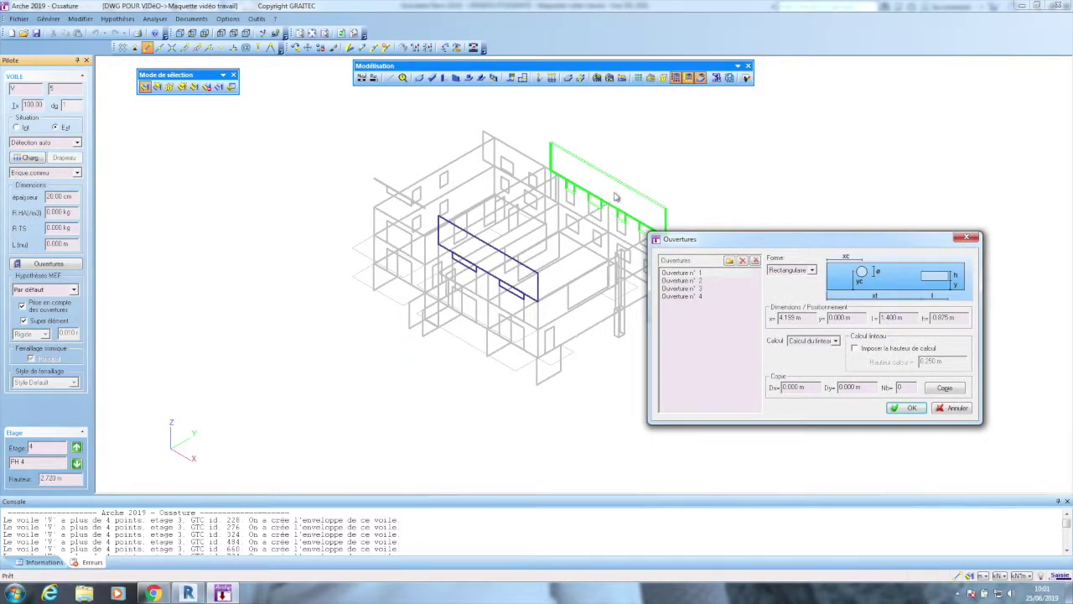
pyautogui.click(951, 408)
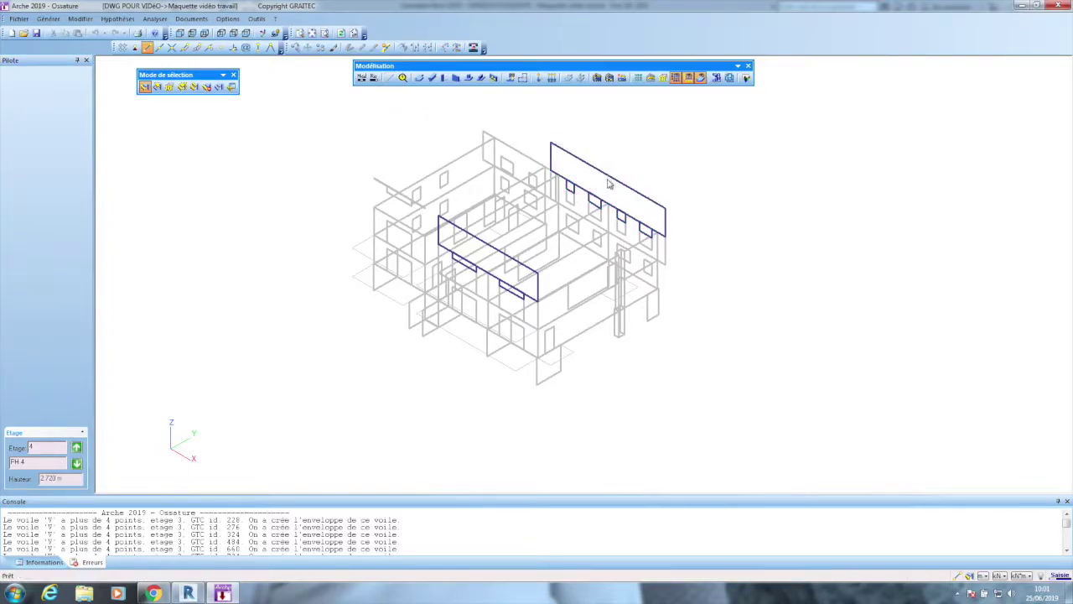
# Delete the two walls of the fourth storey, and remove the empty storeys above 02_Niveau R+2.
pyautogui.click(319, 48)
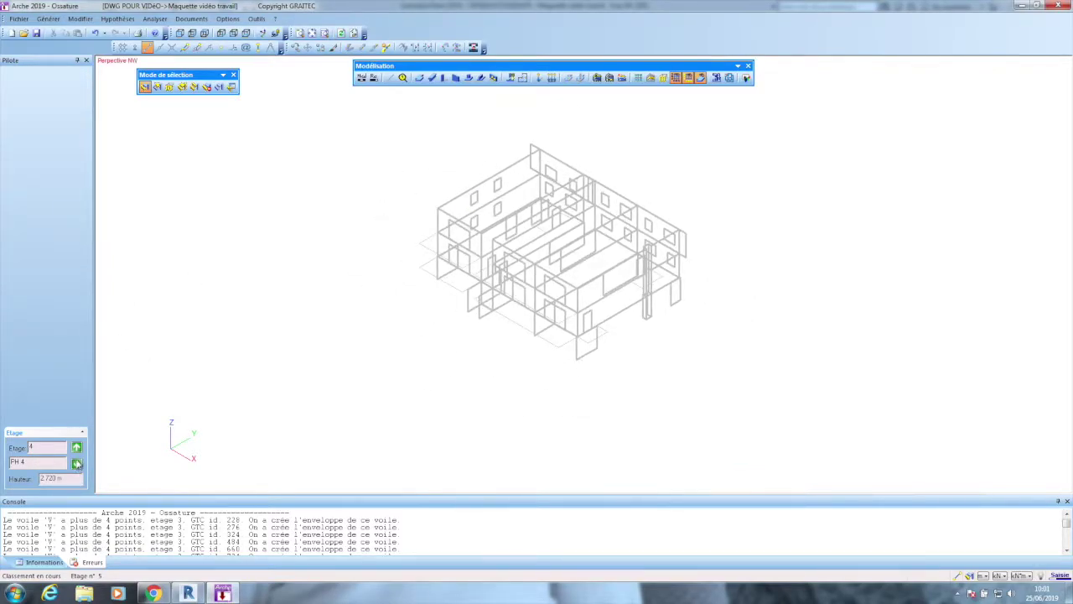
pyautogui.click(77, 464)
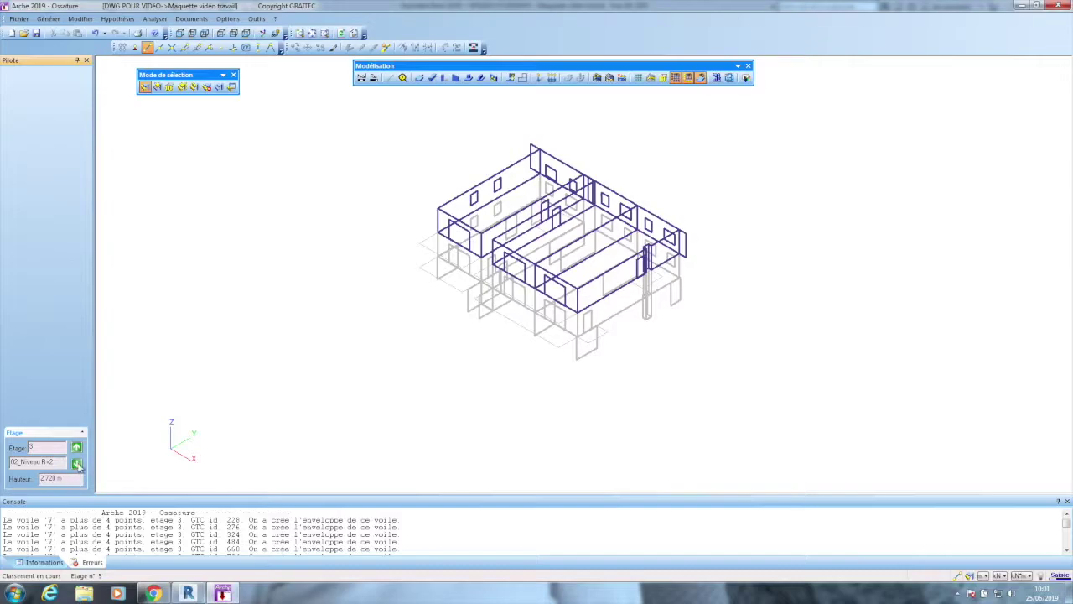
pyautogui.click(76, 464)
pyautogui.click(76, 464)
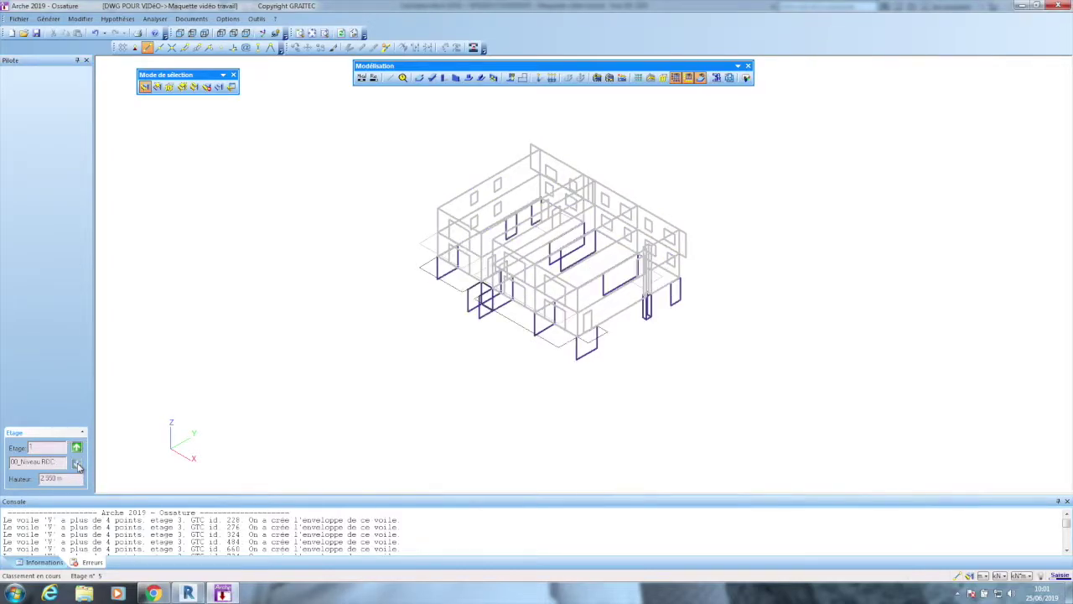
pyautogui.click(76, 450)
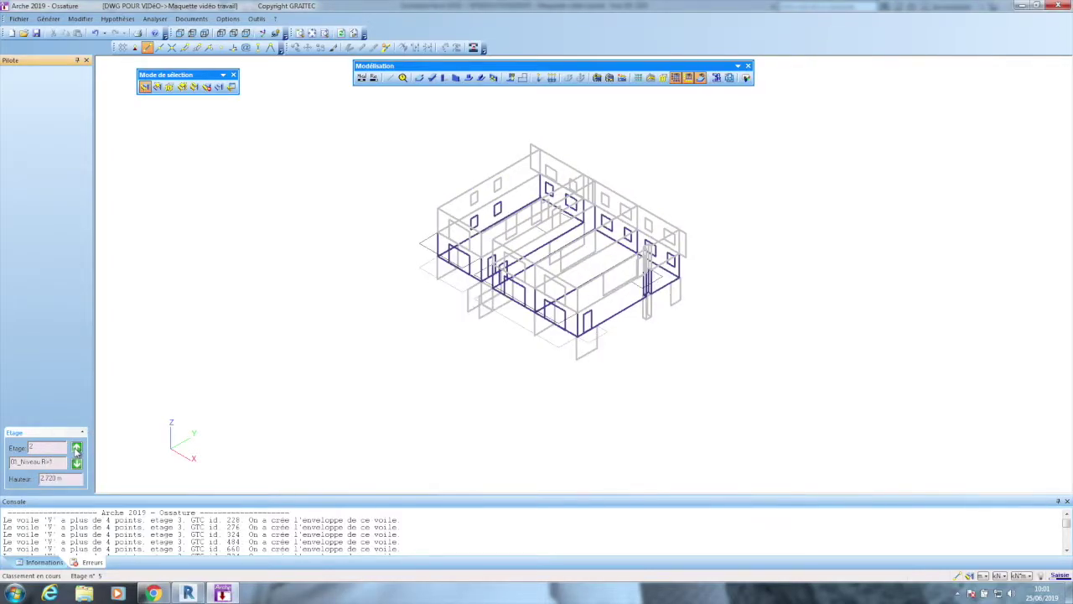
pyautogui.click(77, 450)
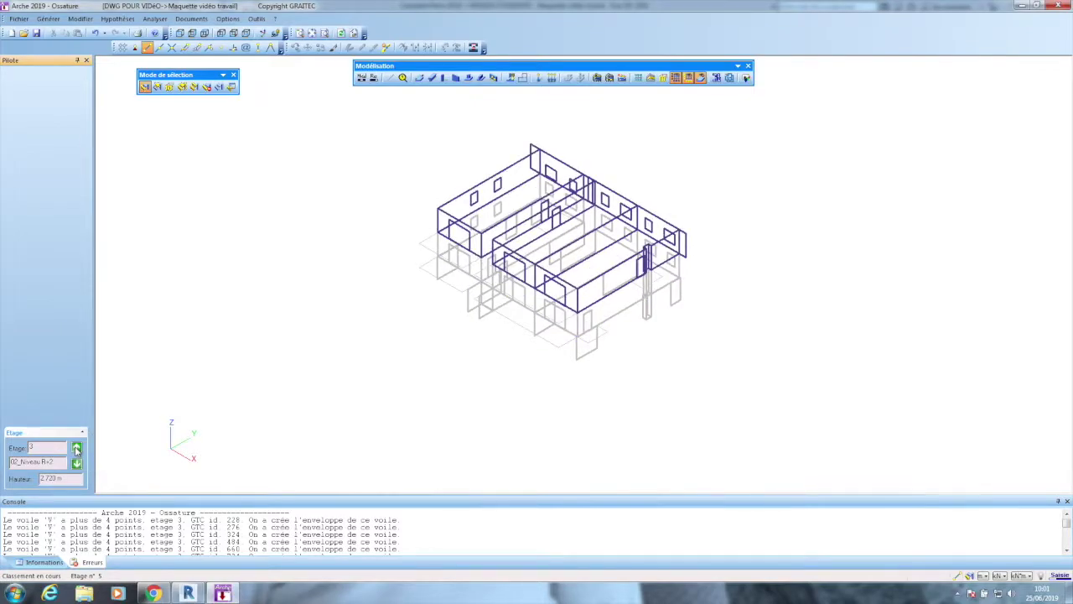
pyautogui.click(76, 450)
pyautogui.click(76, 450)
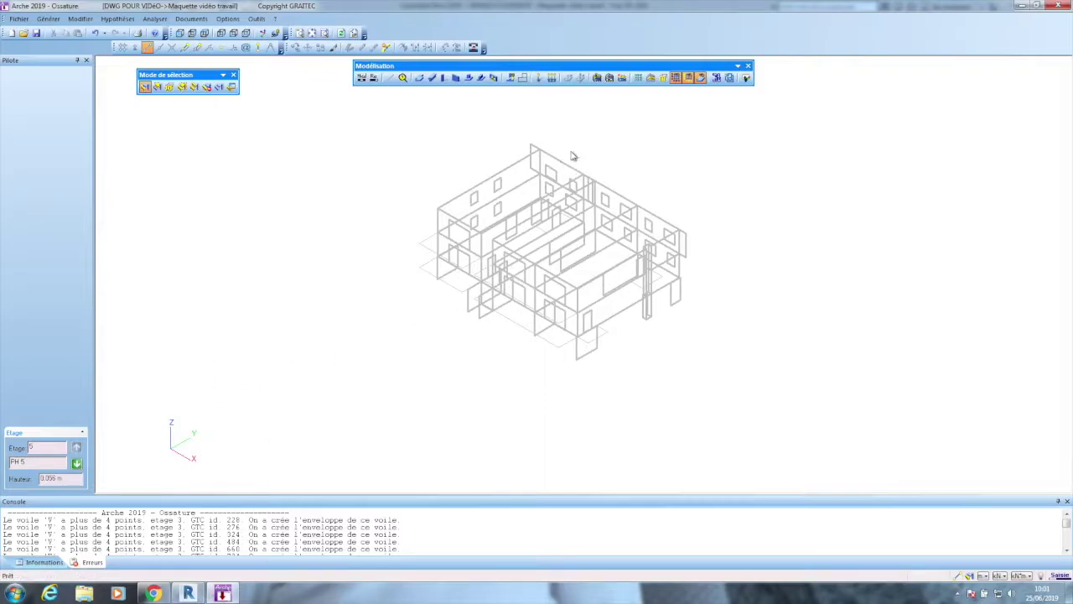
pyautogui.click(621, 78)
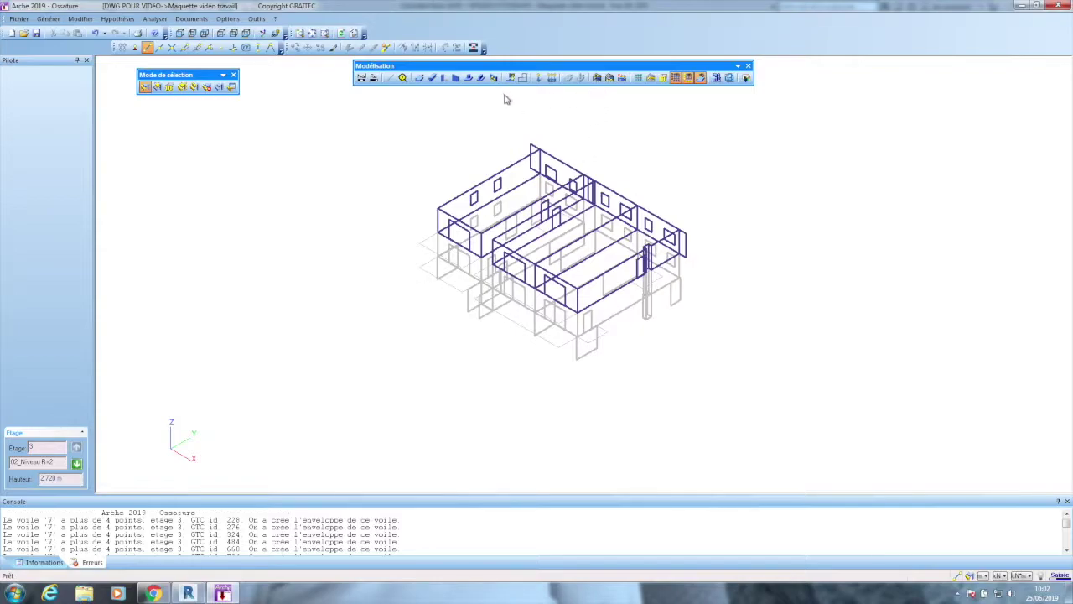
# Display only the active third storey in top view and check the extent of its two rear facade walls.
pyautogui.click(205, 34)
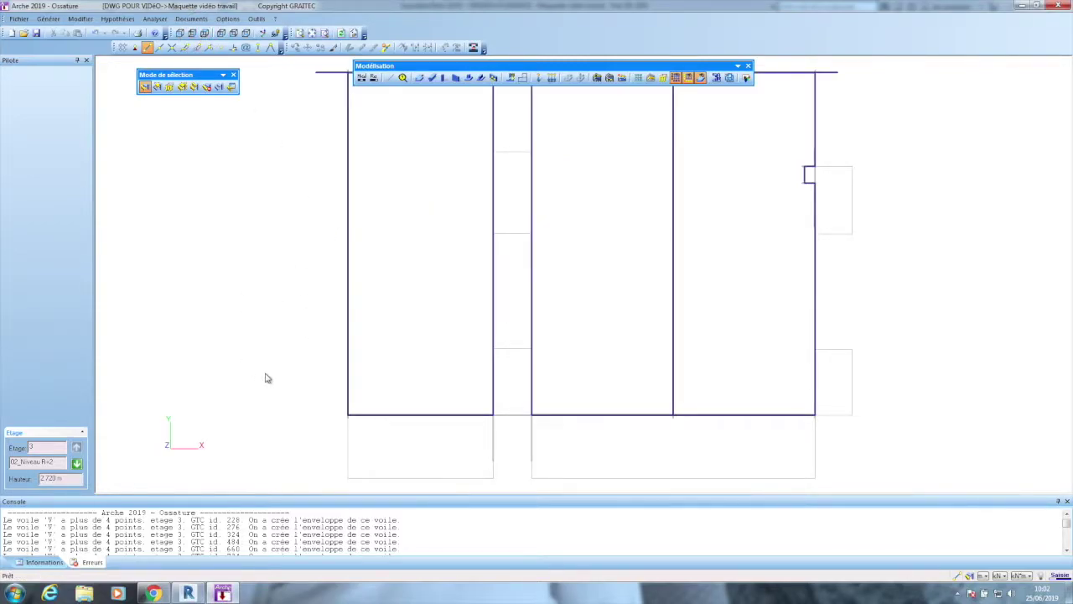
pyautogui.scroll(-1, 263, 383)
pyautogui.click(726, 129)
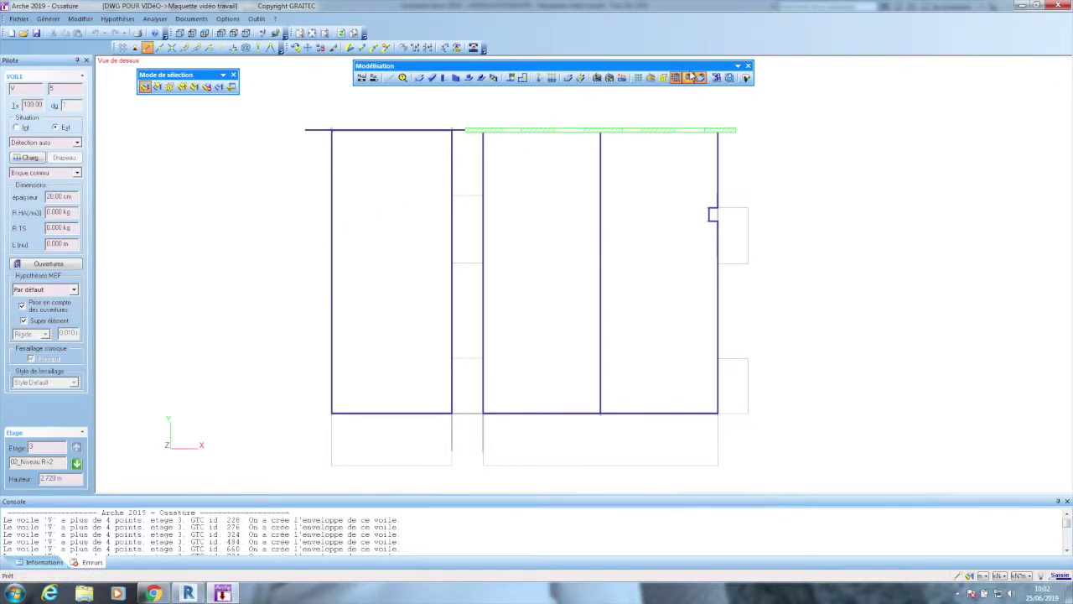
pyautogui.click(650, 78)
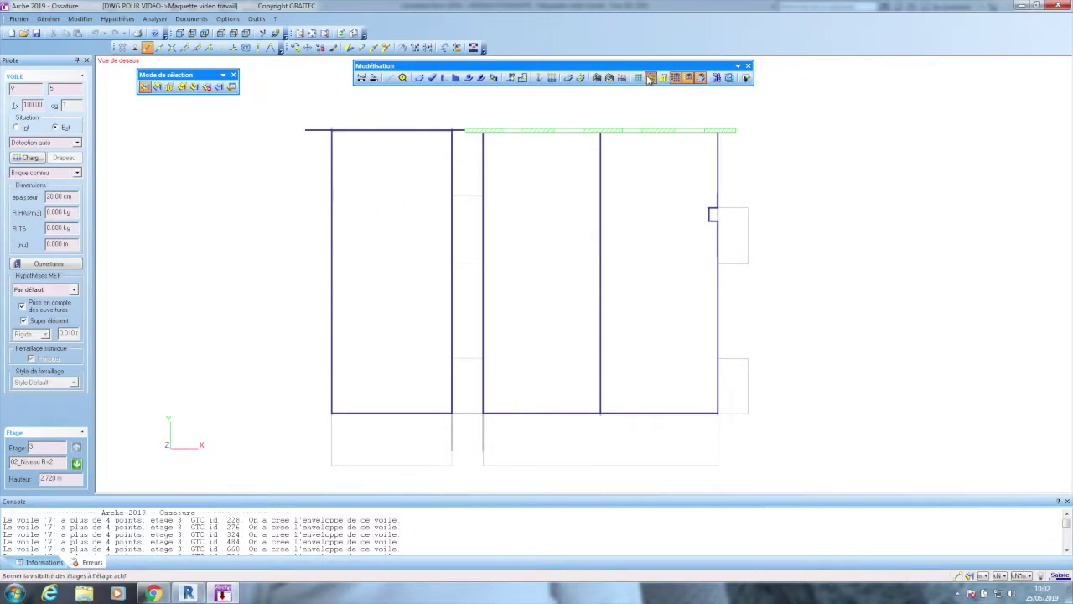
pyautogui.scroll(2, 376, 120)
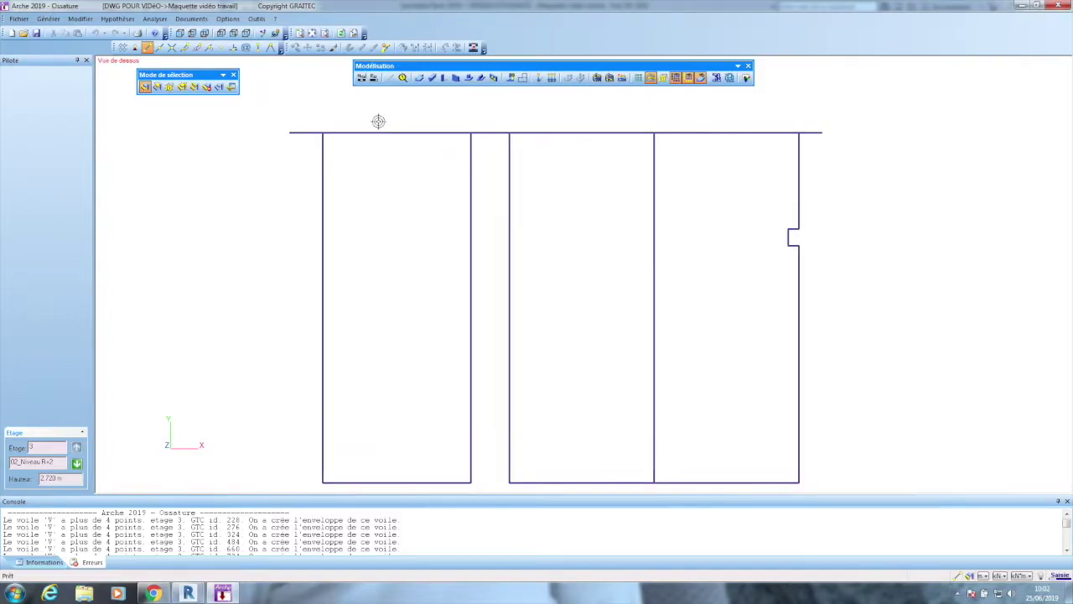
pyautogui.click(310, 133)
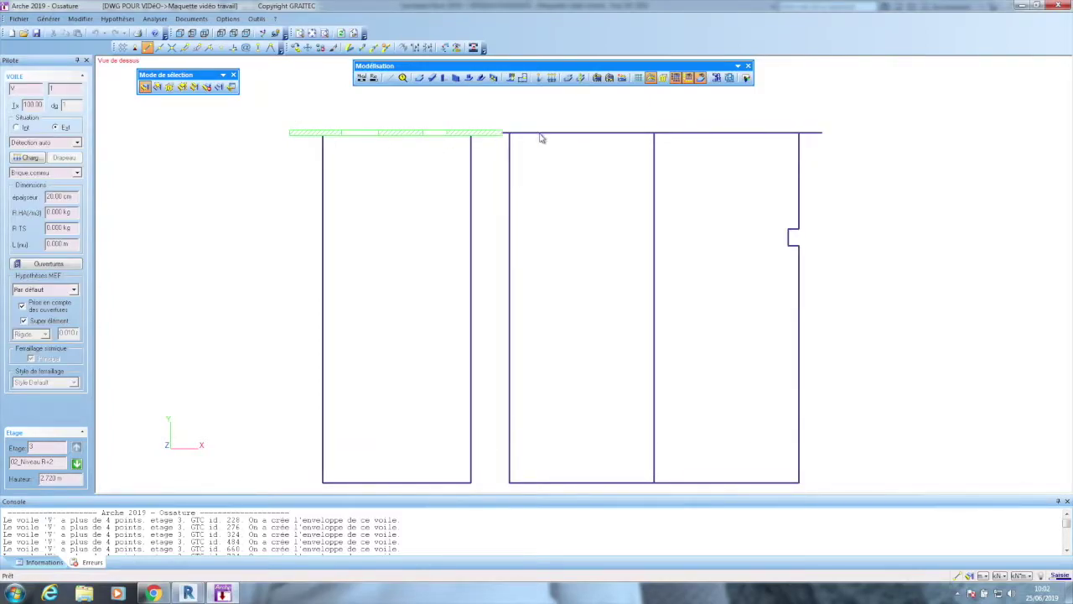
pyautogui.click(568, 133)
pyautogui.click(574, 132)
pyautogui.click(454, 133)
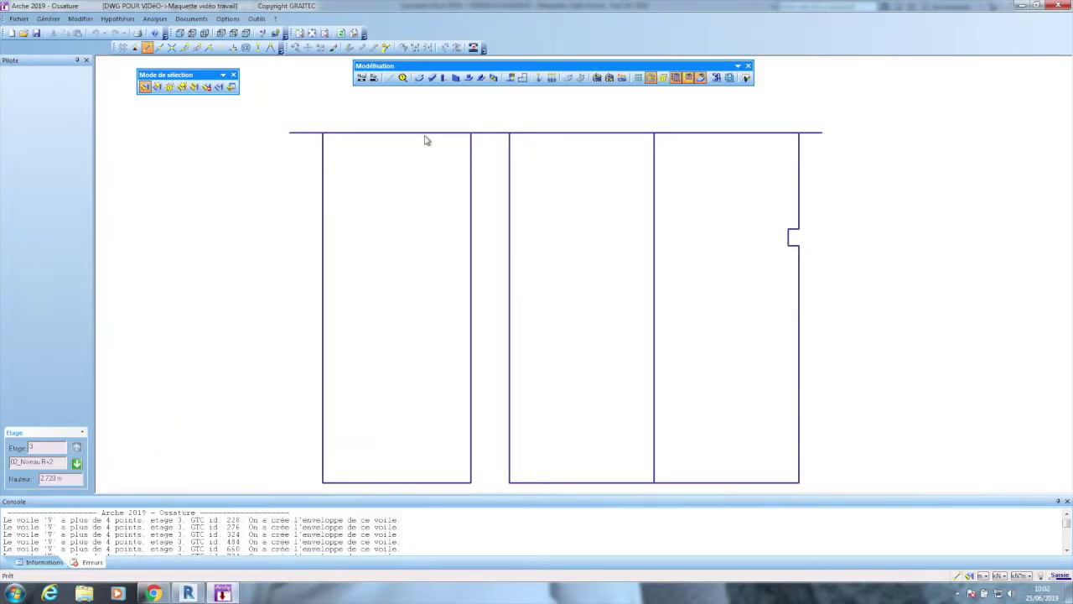
# Trim the left end of the left block's rear facade wall at that block's left side wall, keeping the inner part.
pyautogui.click(339, 135)
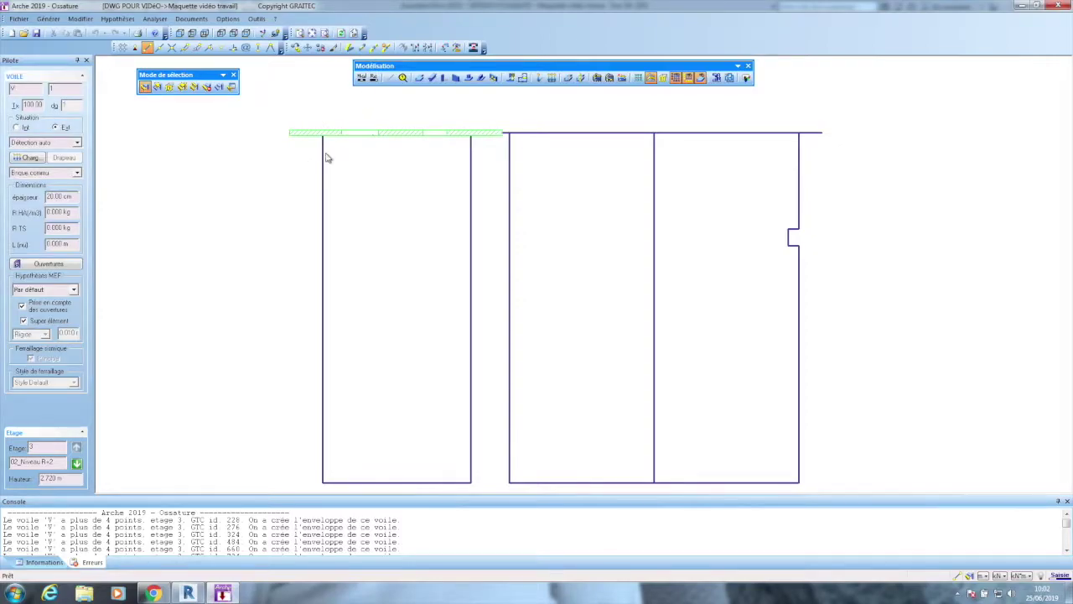
pyautogui.click(374, 47)
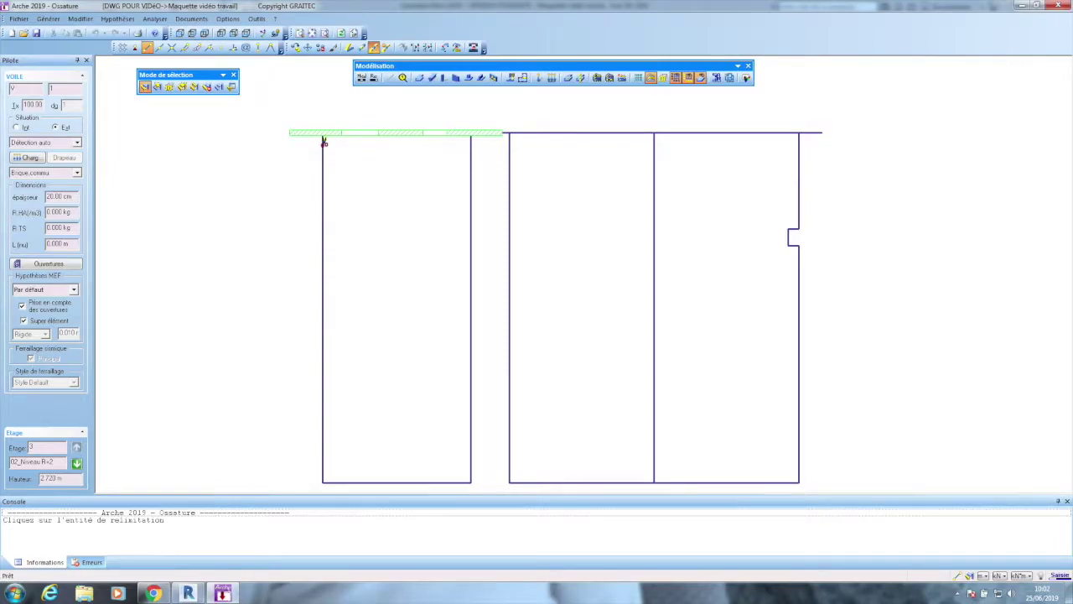
pyautogui.click(323, 149)
pyautogui.click(309, 135)
pyautogui.click(334, 137)
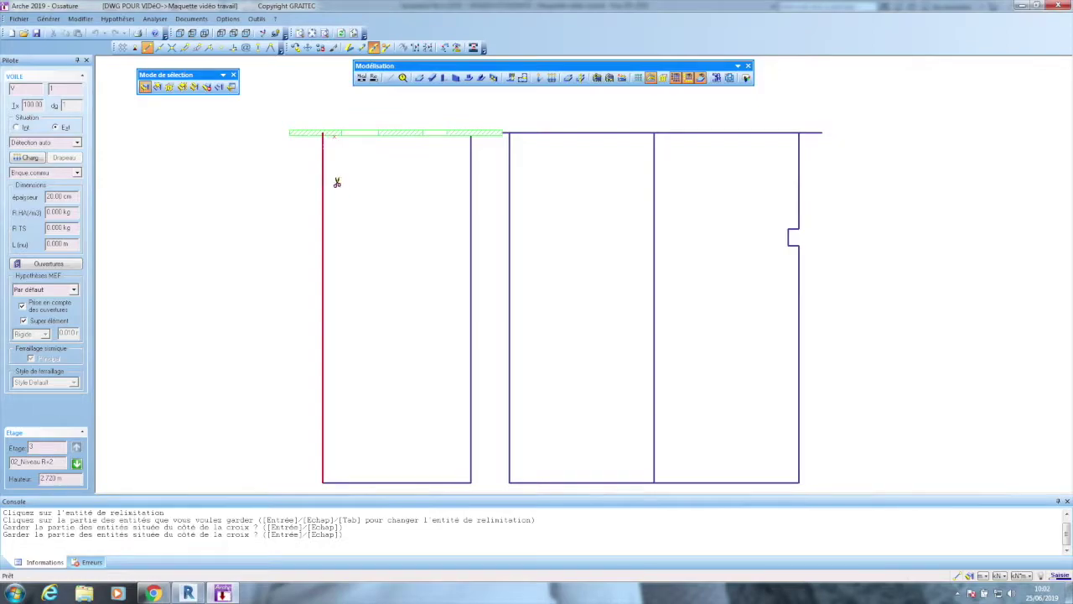
pyautogui.press('Return')
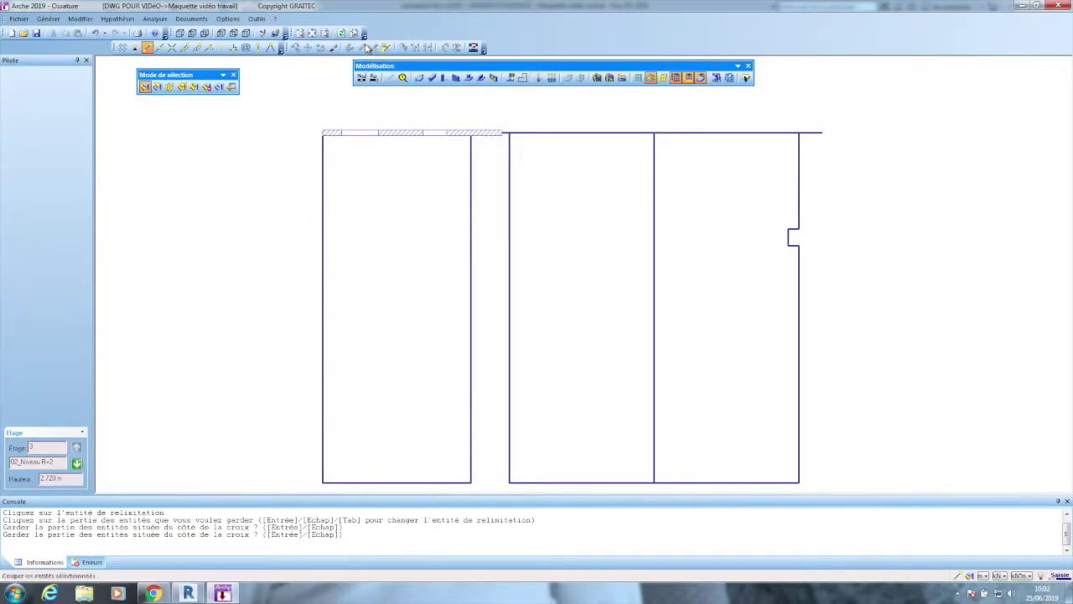
# Trim the right end of the left block's rear facade wall at that block's right side wall, keeping the inner part.
pyautogui.click(422, 134)
pyautogui.click(374, 48)
pyautogui.click(472, 159)
pyautogui.click(458, 144)
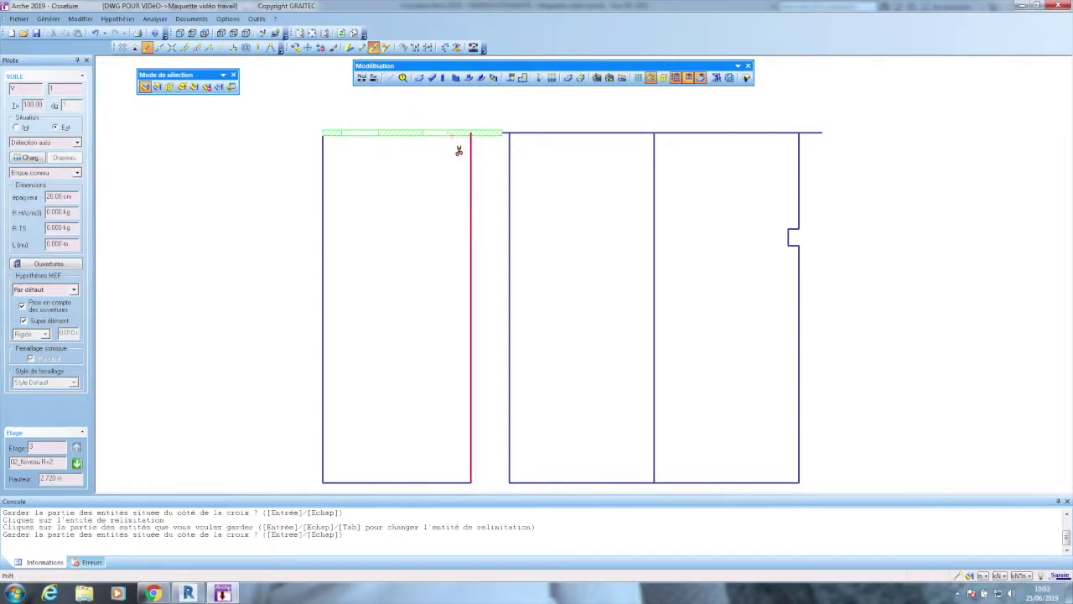
pyautogui.press('Return')
# Trim the left end of the right block's rear facade wall at that block's left side wall, keeping the inner part.
pyautogui.click(529, 134)
pyautogui.click(378, 50)
pyautogui.click(509, 170)
pyautogui.click(525, 134)
pyautogui.press('Return')
pyautogui.press('Return')
pyautogui.press('Escape')
# Trim the right end of the right block's rear facade wall at that block's right side wall, keeping the inner part.
pyautogui.click(661, 132)
pyautogui.click(387, 49)
pyautogui.click(799, 155)
pyautogui.click(762, 139)
pyautogui.press('Return')
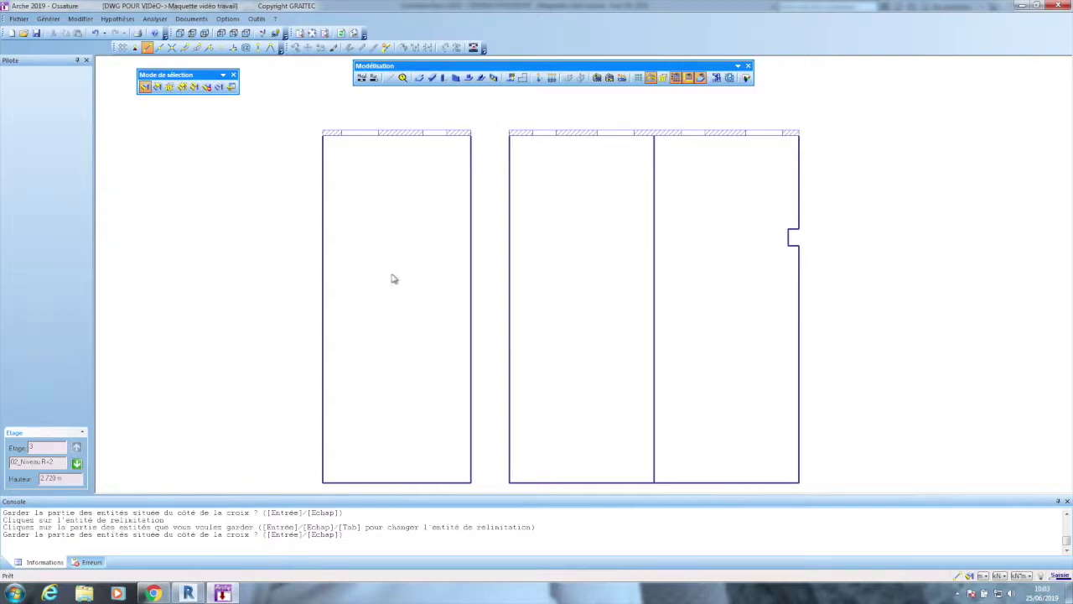
# Go down to the first storey and examine the alignment of its walls and beams in plan.
pyautogui.click(76, 464)
pyautogui.click(77, 465)
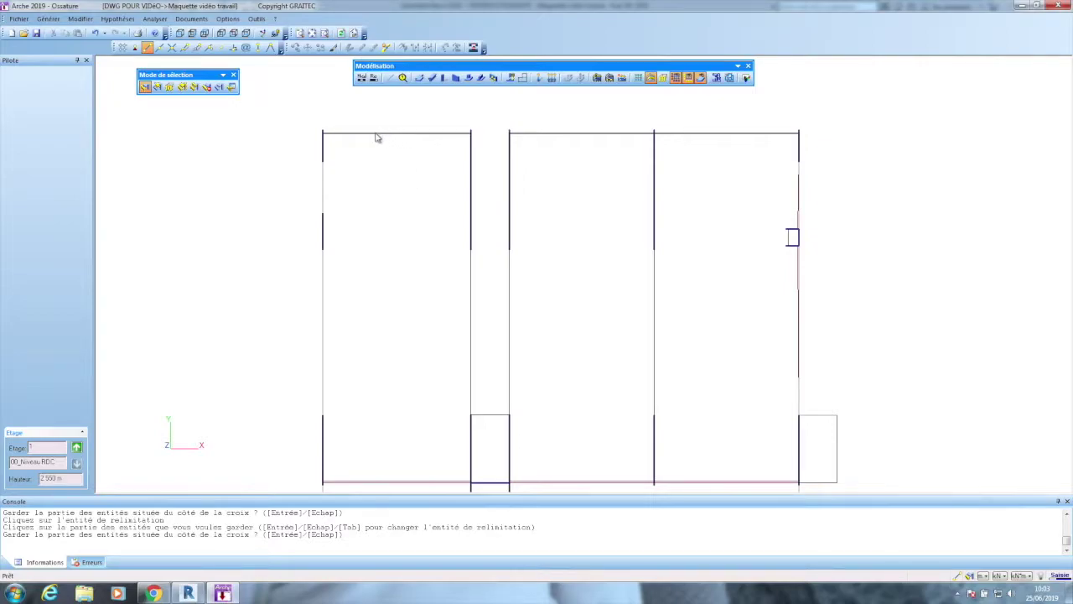
pyautogui.scroll(1, 347, 136)
pyautogui.scroll(1, 363, 132)
pyautogui.scroll(-1, 343, 134)
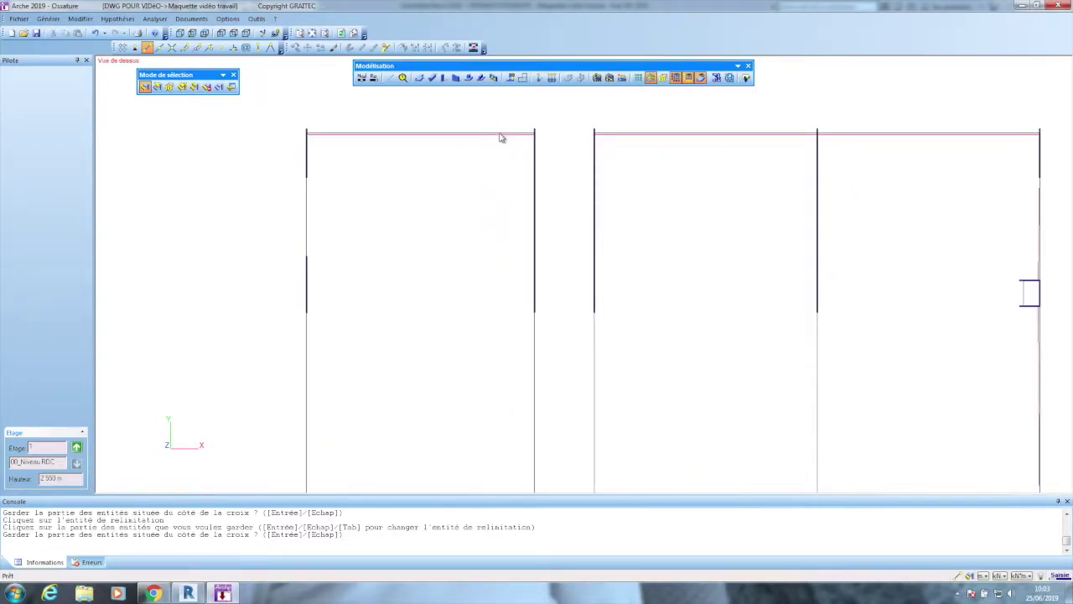
pyautogui.scroll(-3, 631, 134)
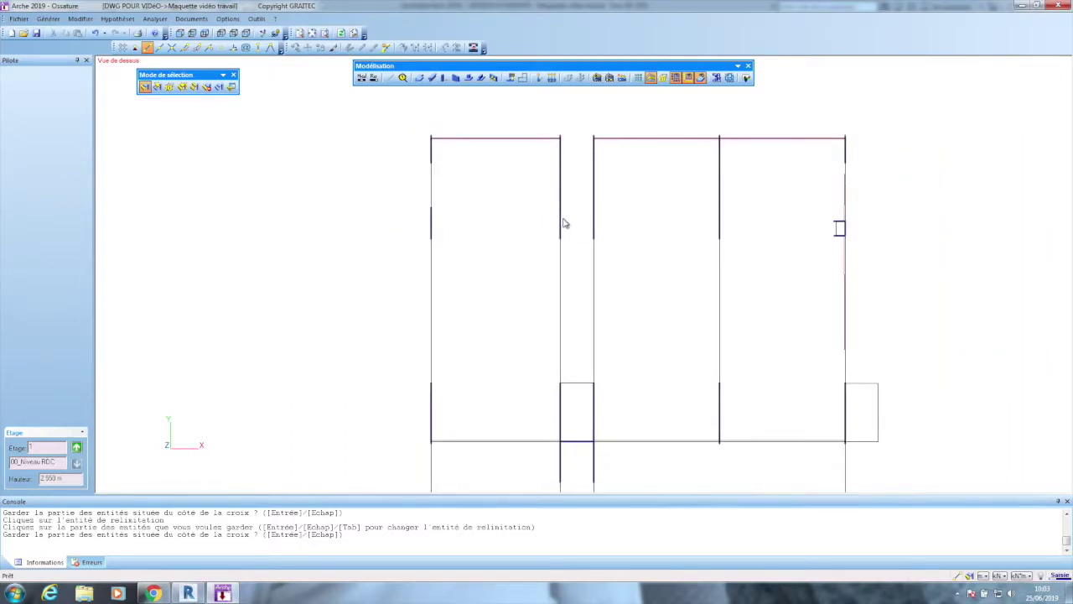
pyautogui.scroll(-1, 311, 299)
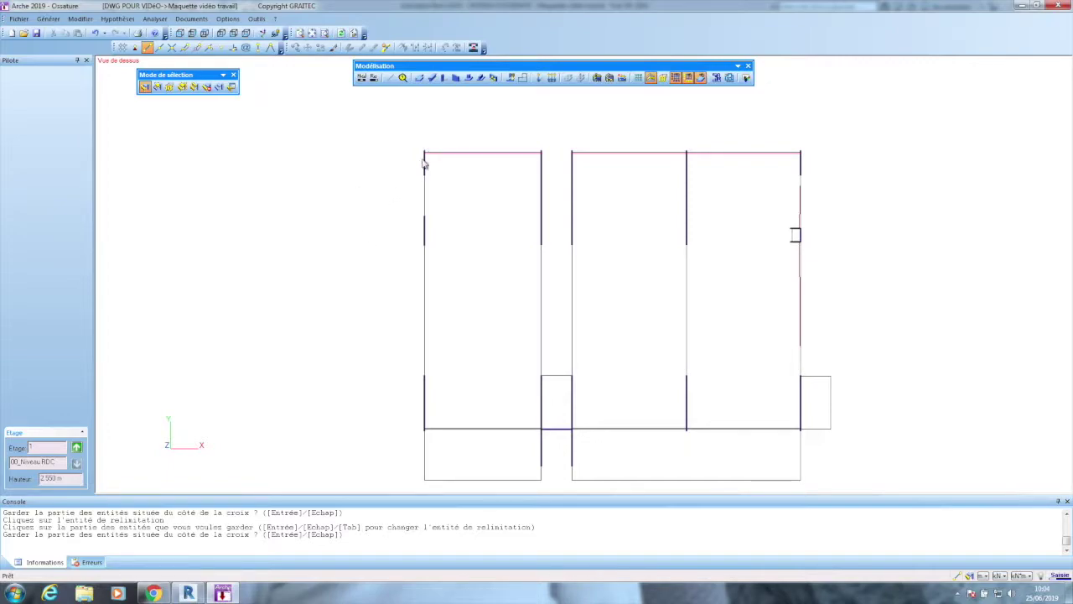
# On the second storey, place 50 m grid lines A and B at 0° from the left block's upper-left and lower-left corners.
pyautogui.click(403, 78)
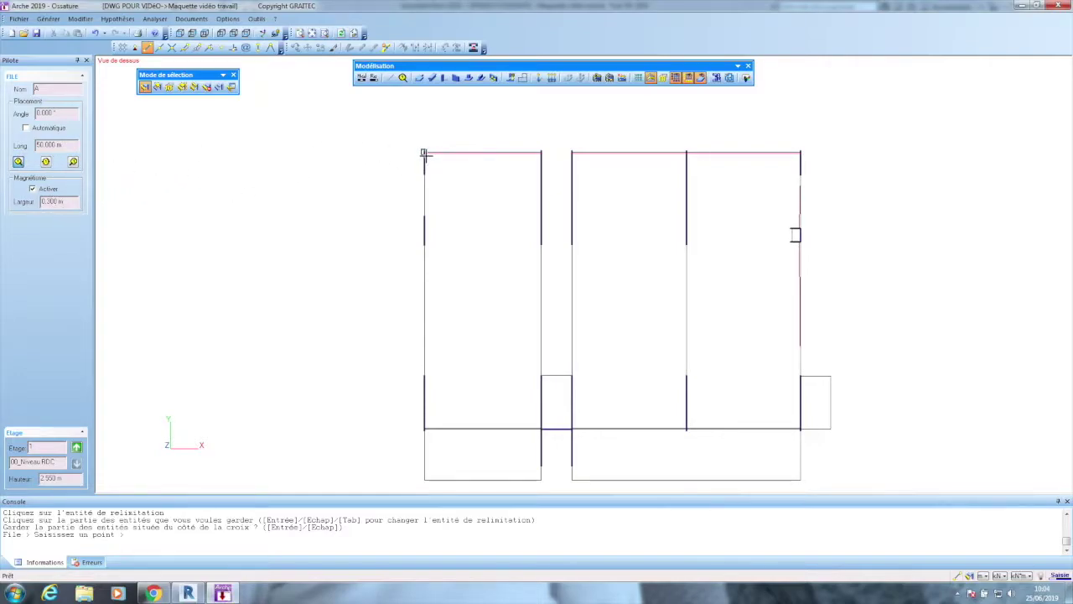
pyautogui.click(77, 448)
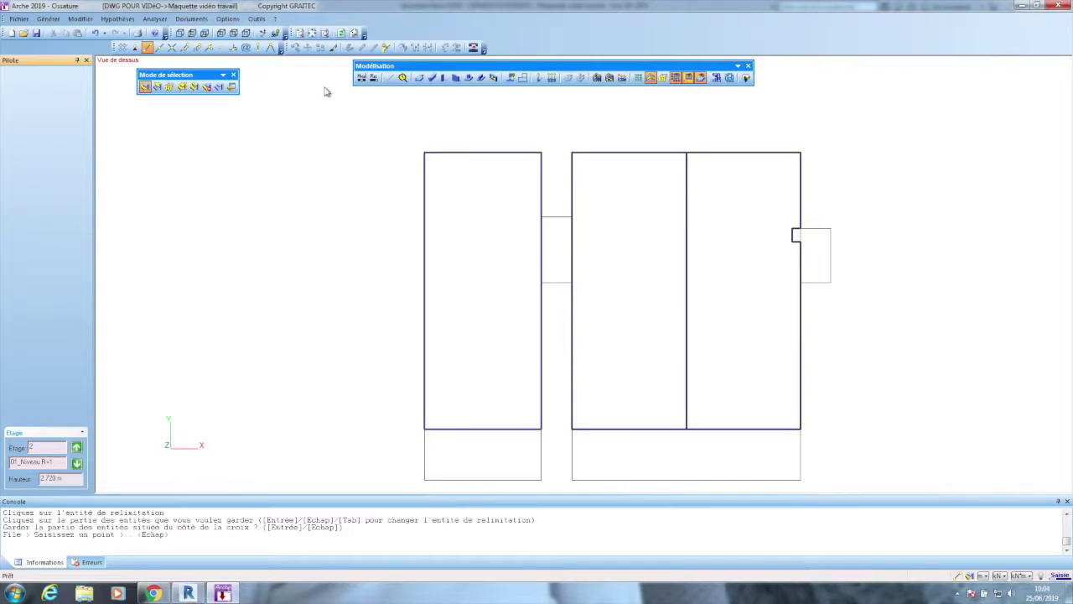
pyautogui.click(391, 77)
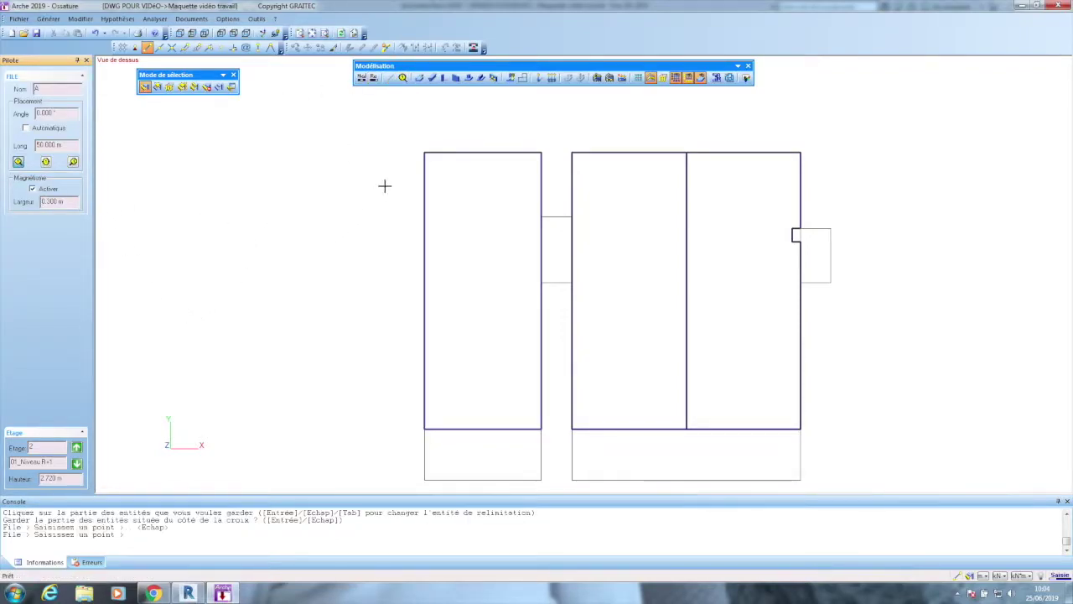
pyautogui.click(425, 153)
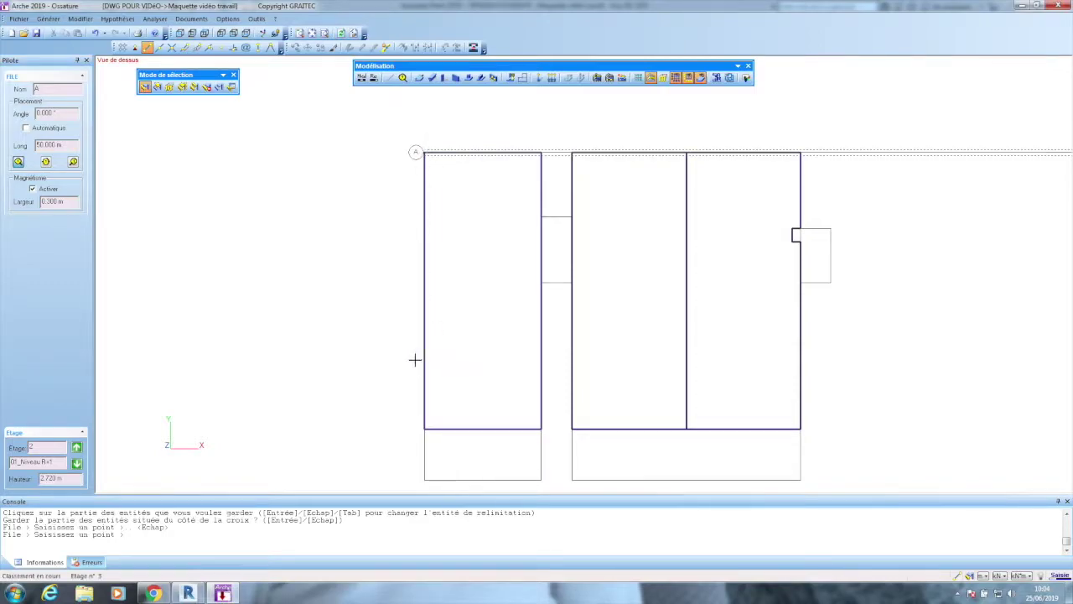
pyautogui.click(424, 428)
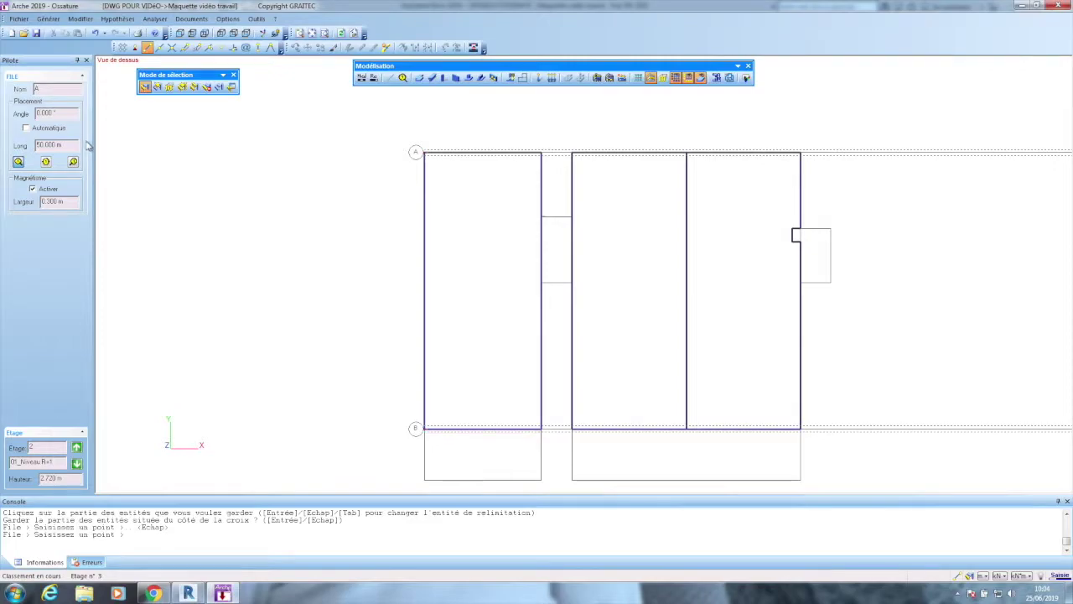
# Place 50 m grid lines at 90° along the left block's two side walls on the second storey.
pyautogui.click(61, 112)
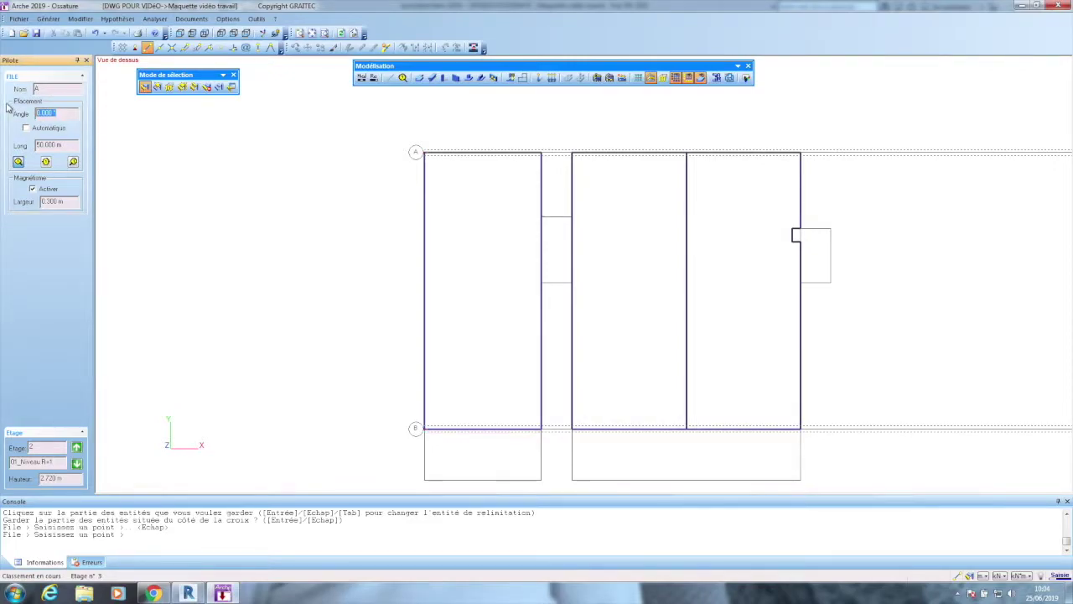
pyautogui.write('90')
pyautogui.press('Return')
pyautogui.click(74, 162)
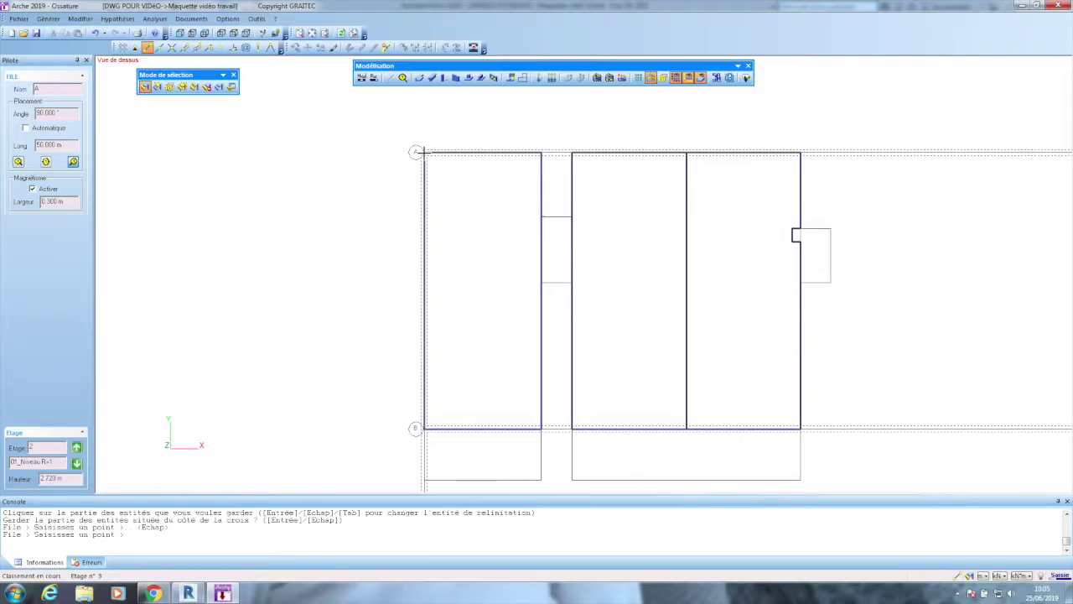
pyautogui.scroll(-3, 399, 239)
pyautogui.scroll(3, 442, 193)
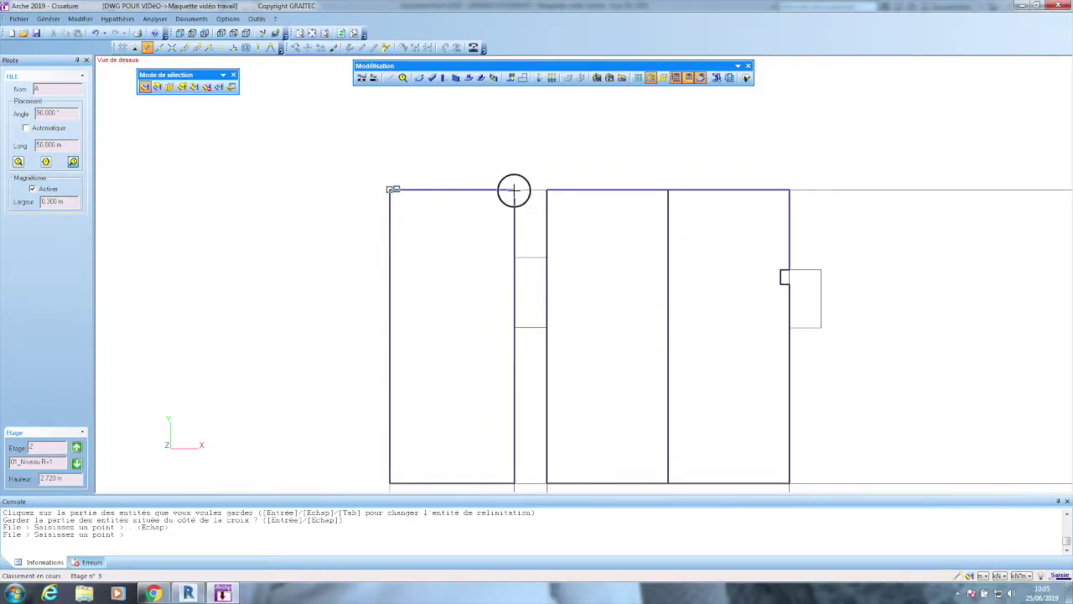
pyautogui.click(514, 190)
# Place 50 m grid lines at 90° along the right block's left side, middle and right side walls, and finish the grid command.
pyautogui.scroll(-2, 513, 179)
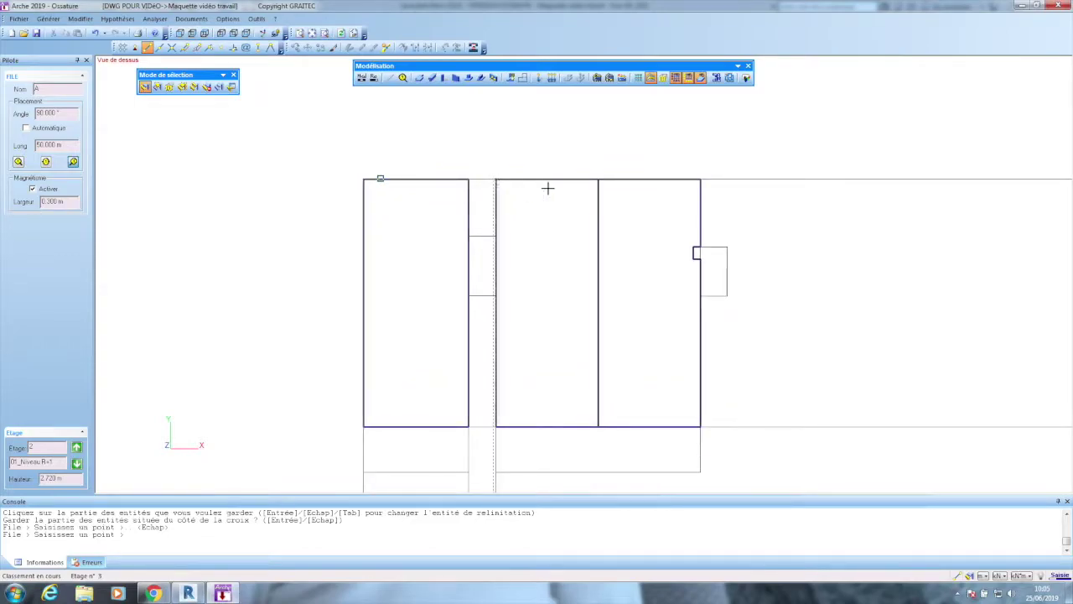
pyautogui.scroll(-5, 494, 151)
pyautogui.scroll(1, 495, 333)
pyautogui.scroll(4, 490, 302)
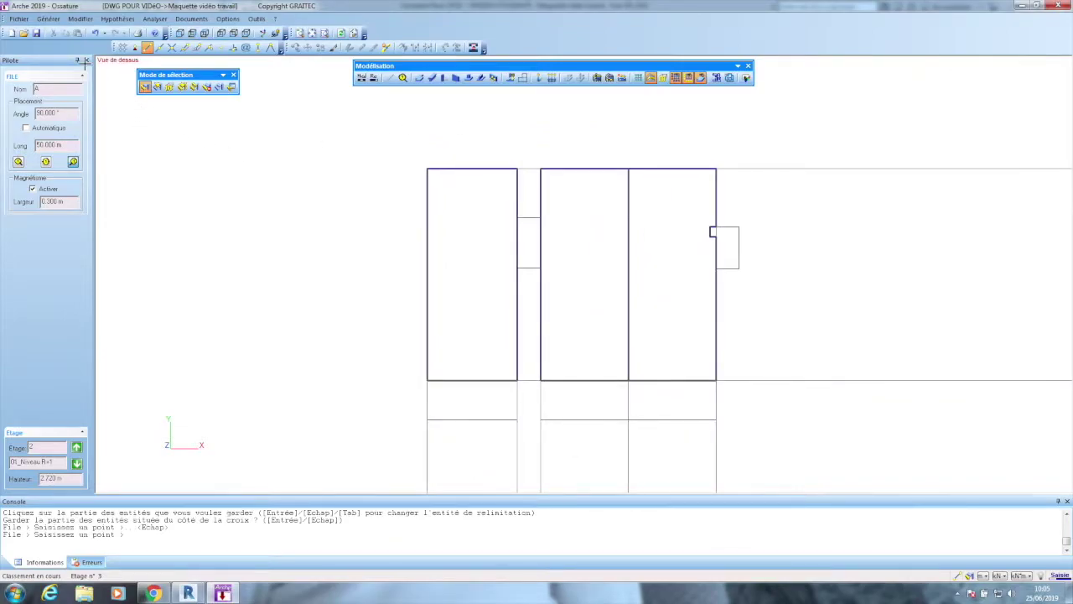
pyautogui.press('Escape')
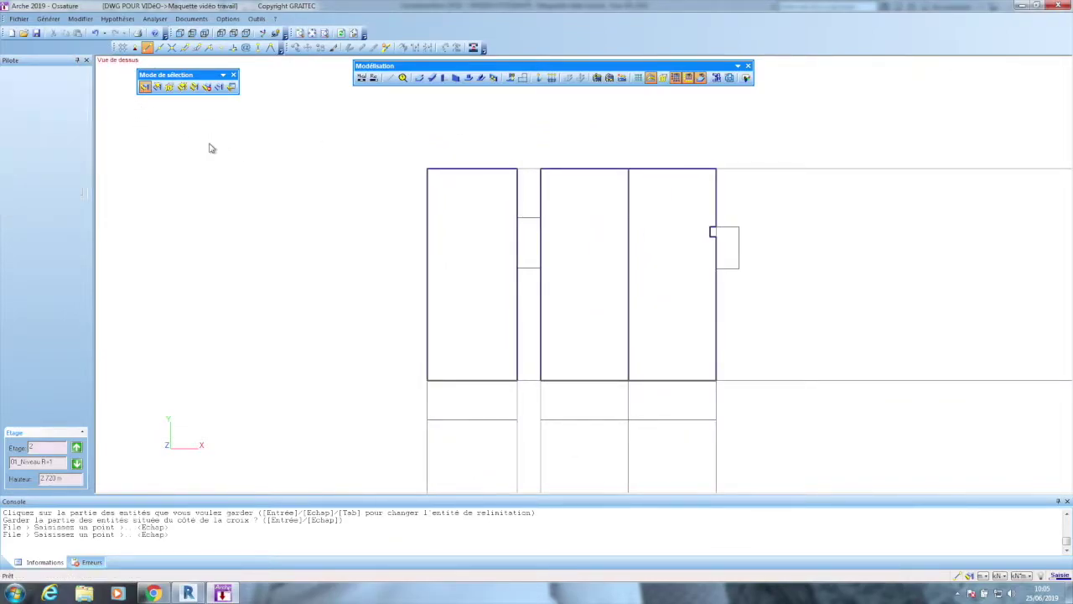
pyautogui.scroll(-1, 328, 146)
pyautogui.scroll(-1, 373, 187)
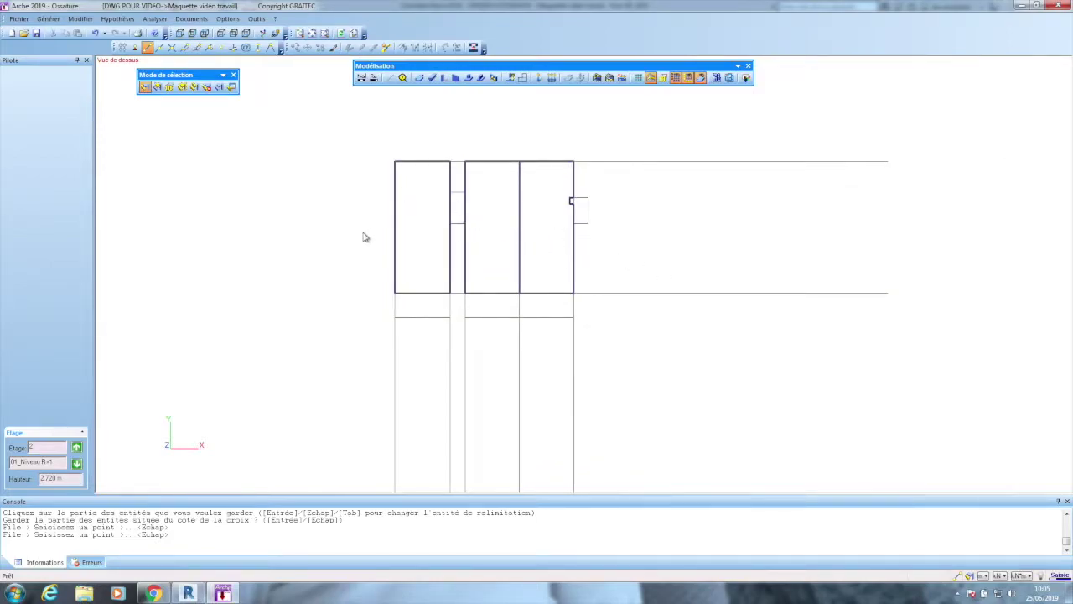
# Select all grid lines of the second storey and copy them once to the storey below, checking the first storey.
pyautogui.click(77, 464)
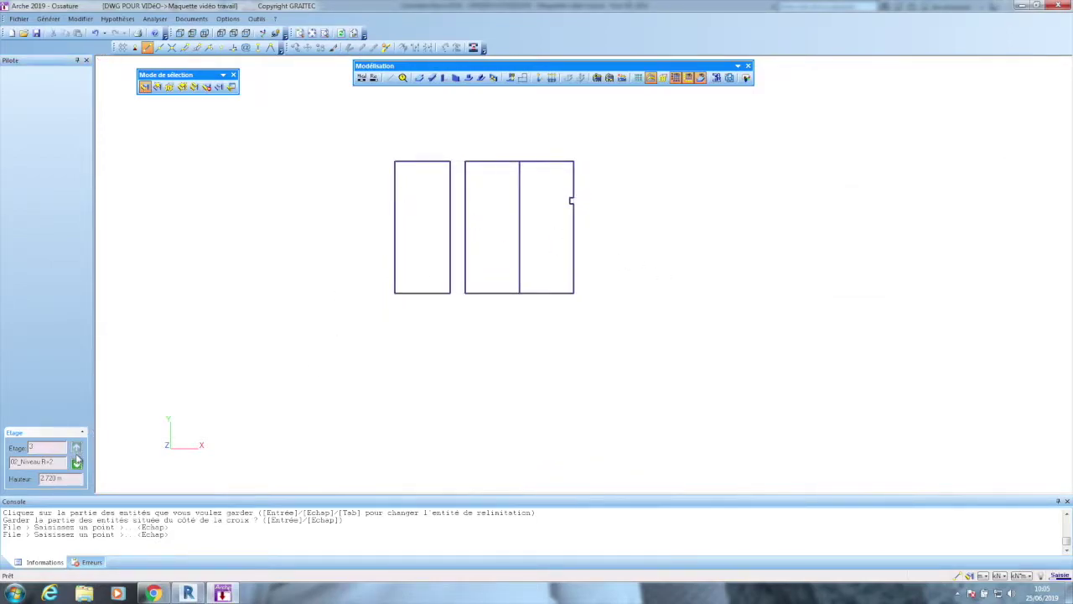
pyautogui.click(77, 464)
pyautogui.click(76, 465)
pyautogui.click(77, 448)
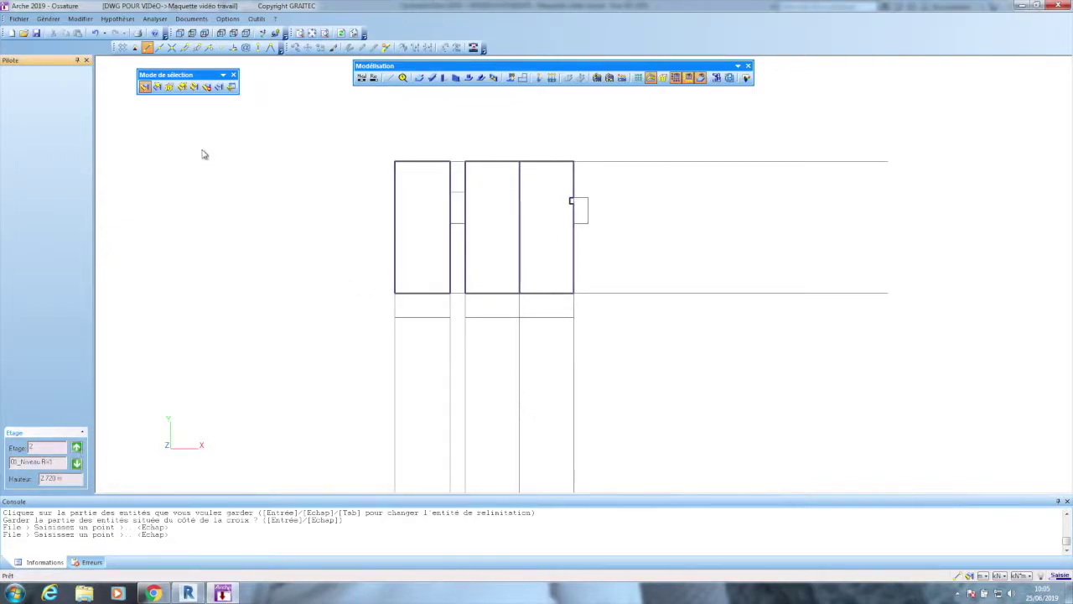
pyautogui.click(194, 89)
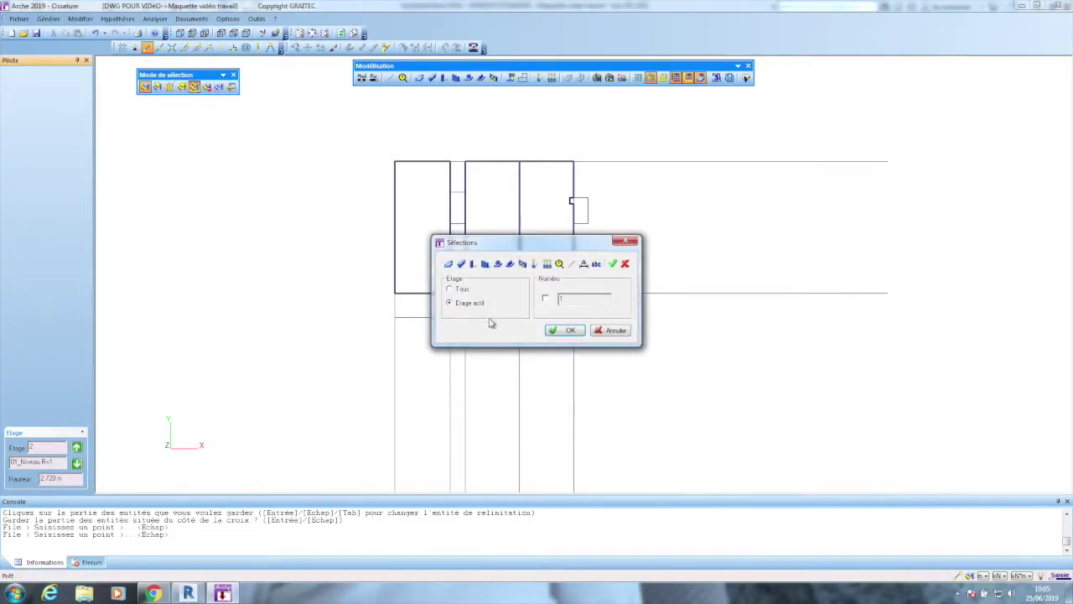
pyautogui.click(559, 264)
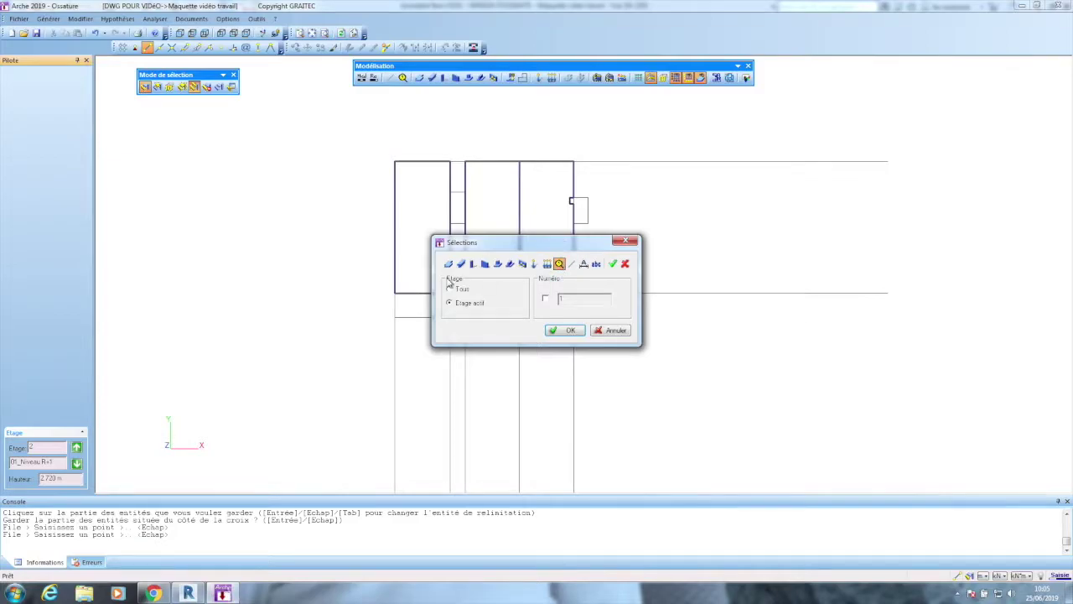
pyautogui.click(565, 330)
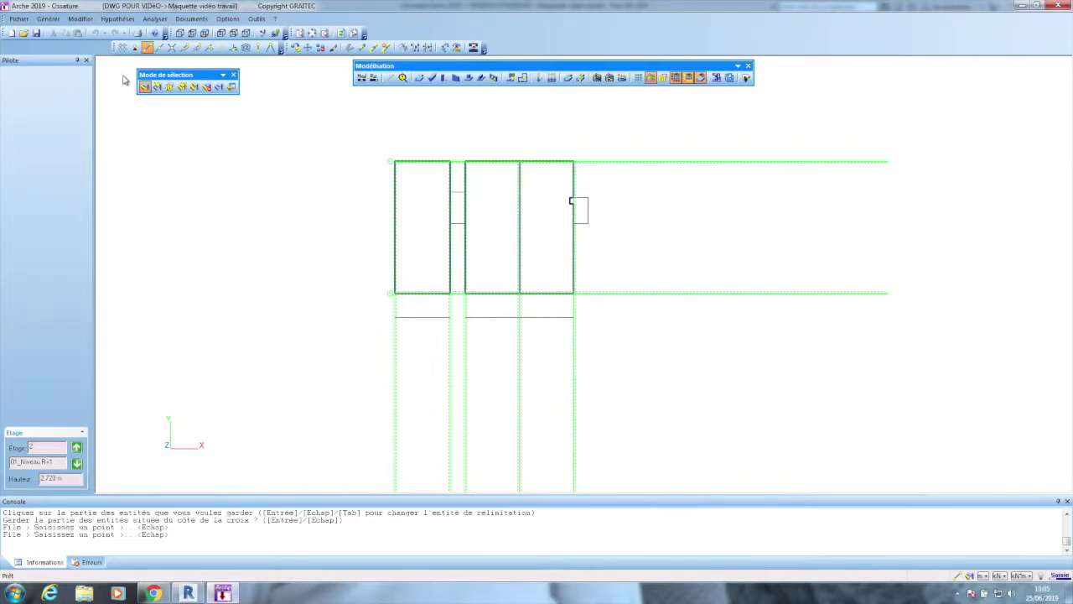
pyautogui.click(295, 50)
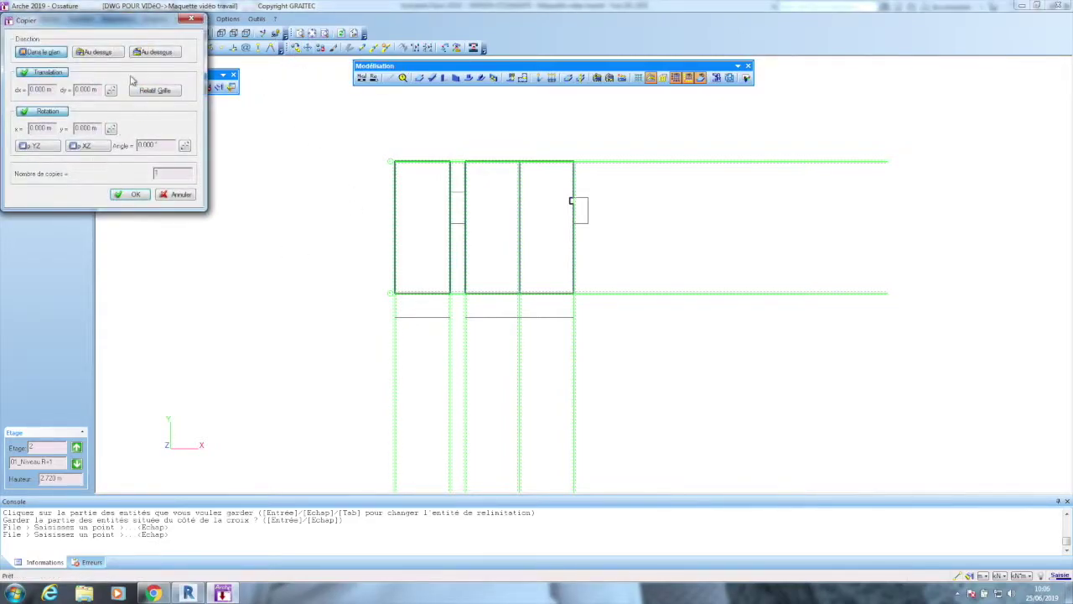
pyautogui.click(151, 52)
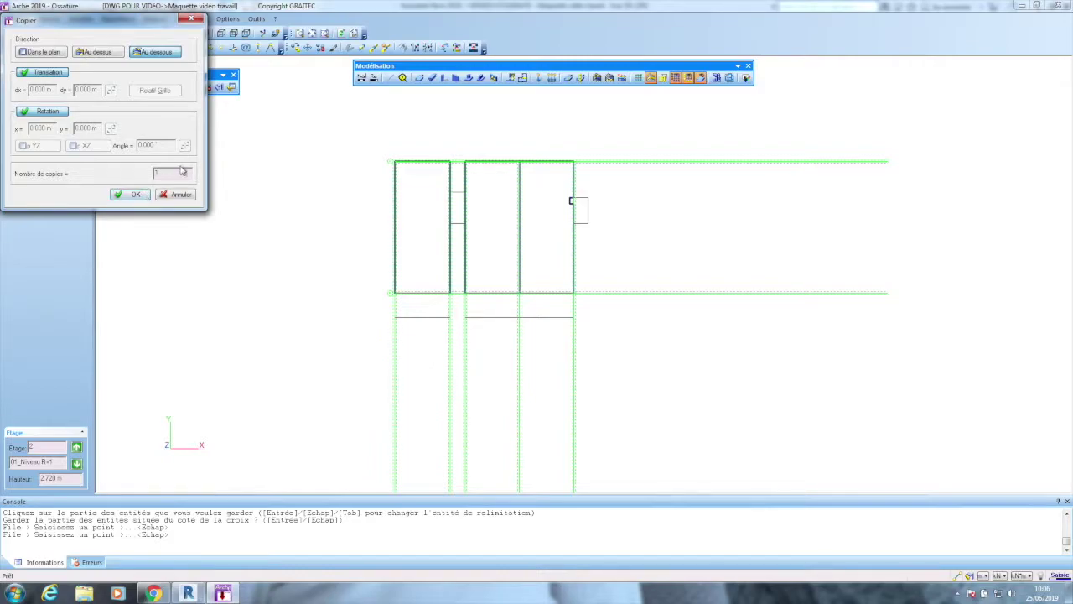
pyautogui.click(135, 194)
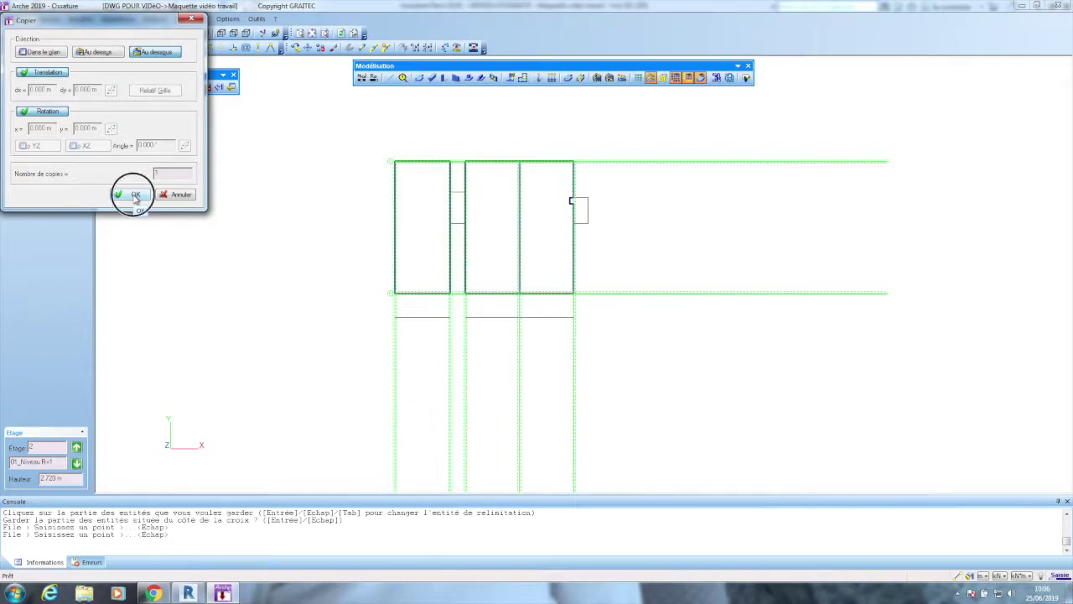
pyautogui.click(75, 465)
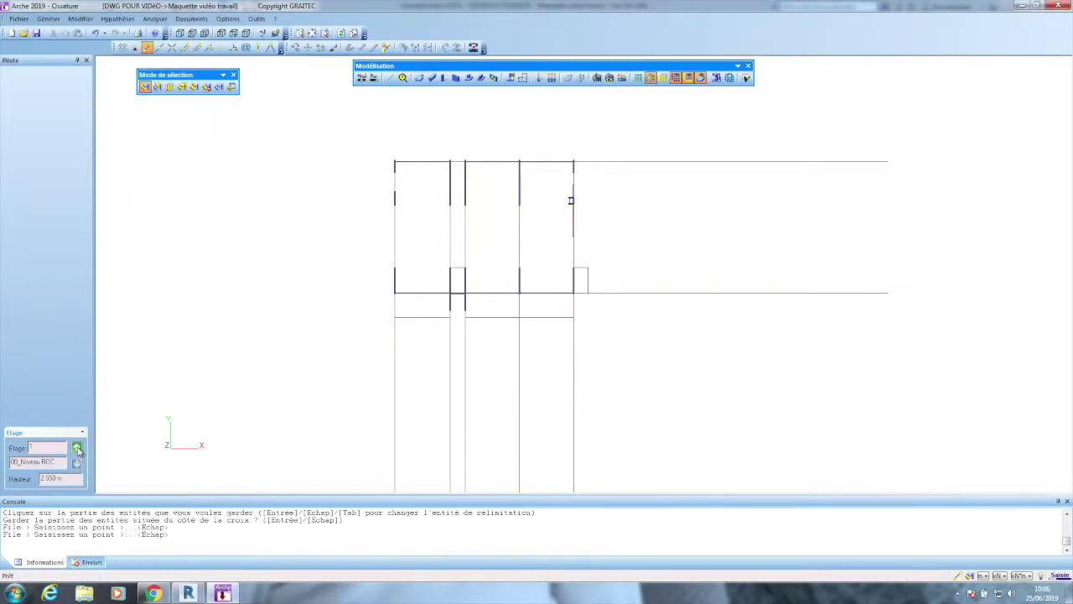
# Select all second-storey grid lines again, copy them once to the storey above, and check them on each storey.
pyautogui.click(77, 448)
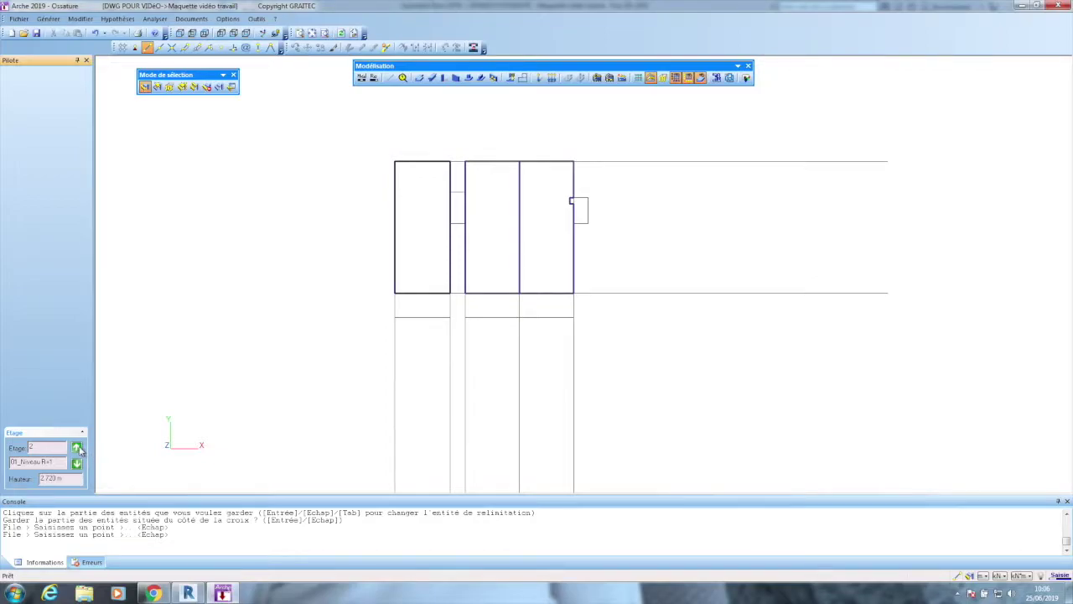
pyautogui.click(193, 87)
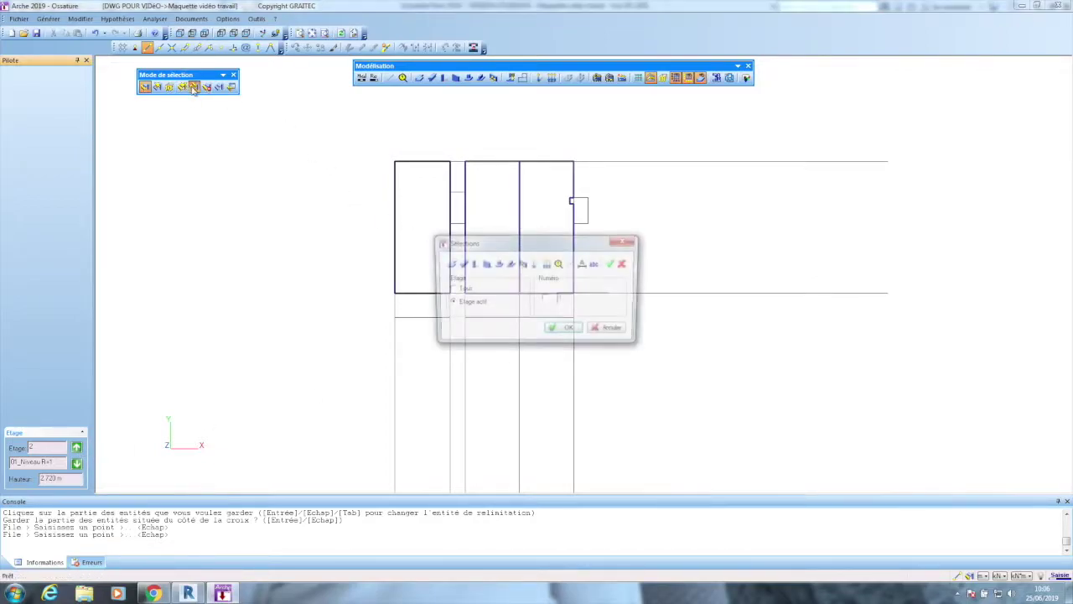
pyautogui.click(567, 330)
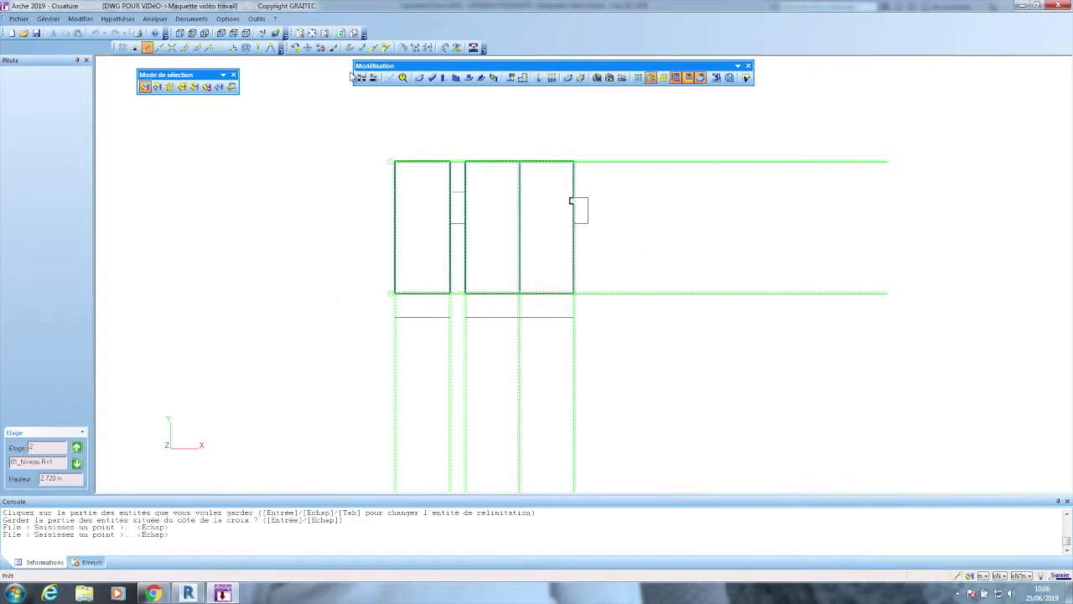
pyautogui.click(295, 49)
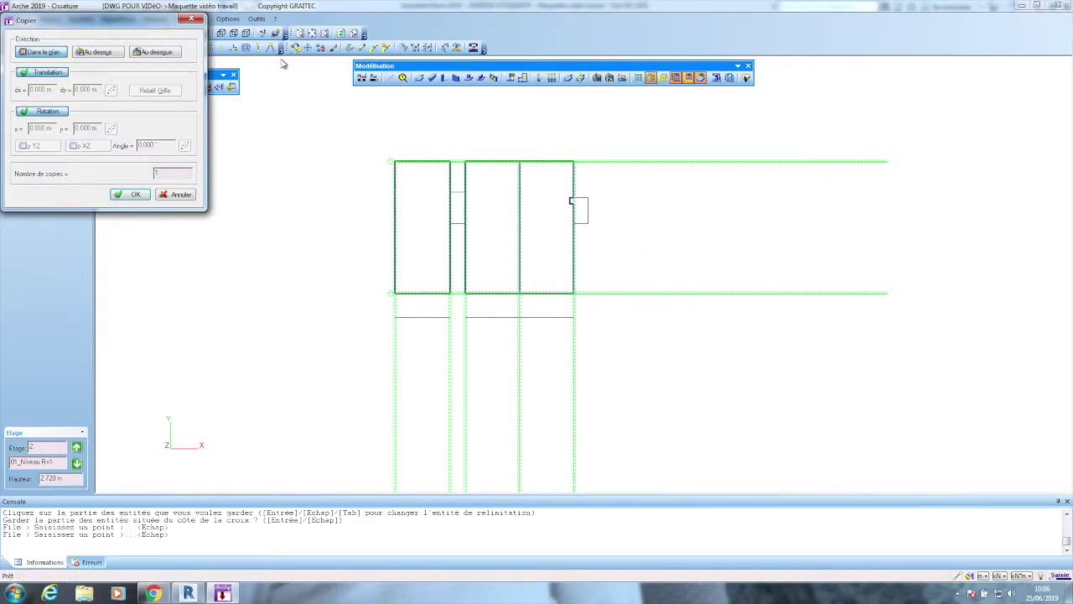
pyautogui.click(117, 56)
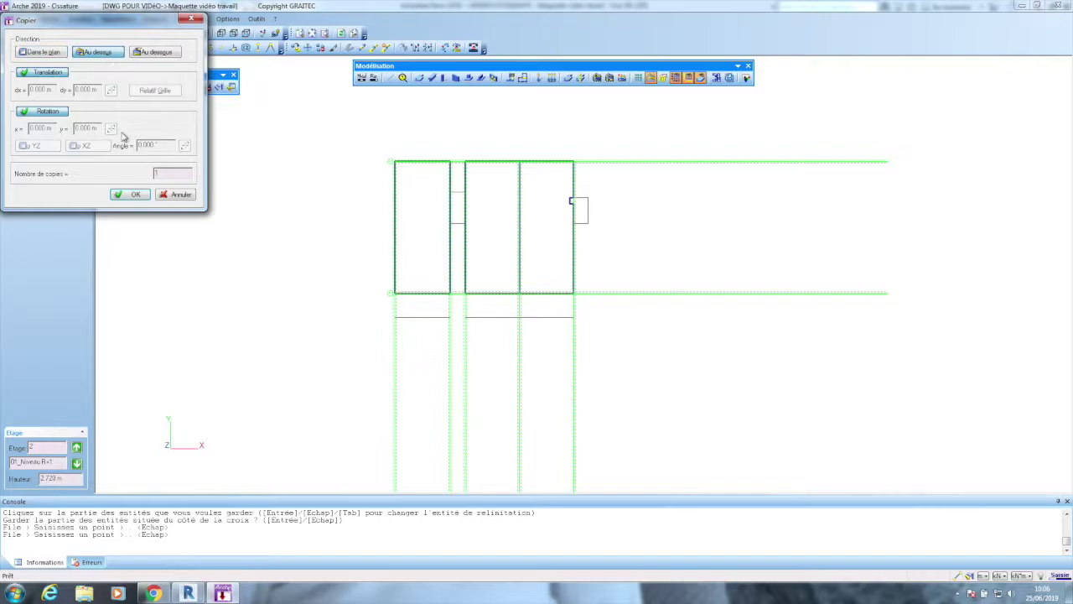
pyautogui.click(134, 194)
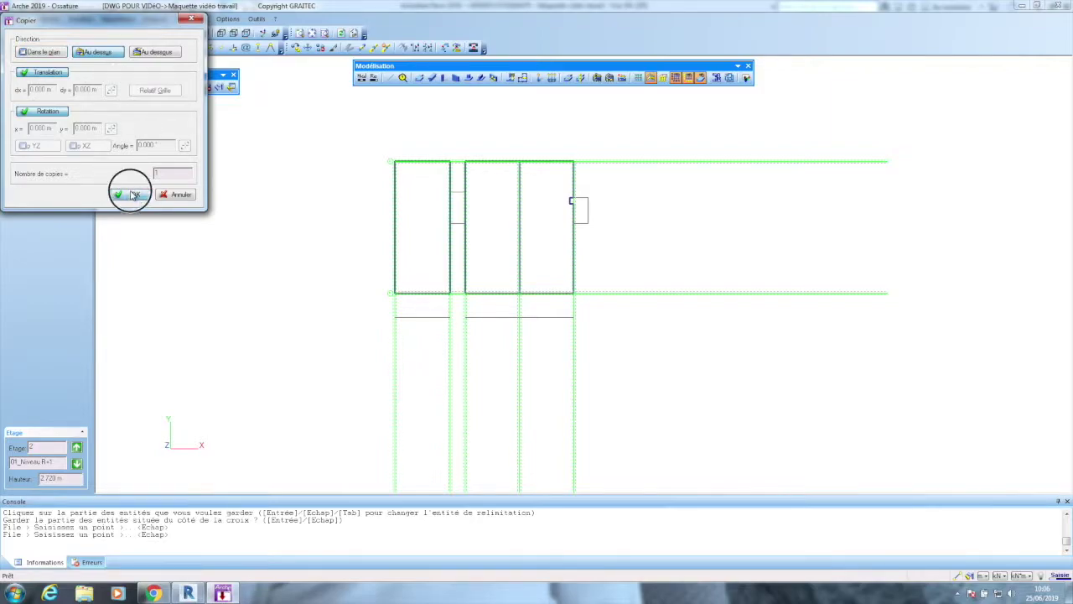
pyautogui.click(76, 448)
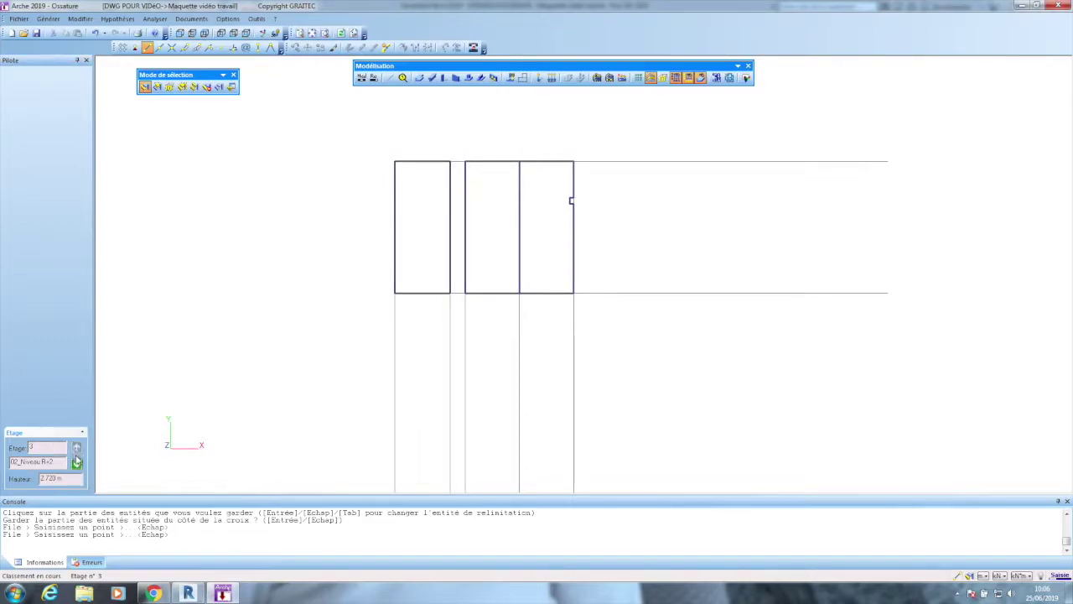
pyautogui.click(76, 464)
pyautogui.click(76, 464)
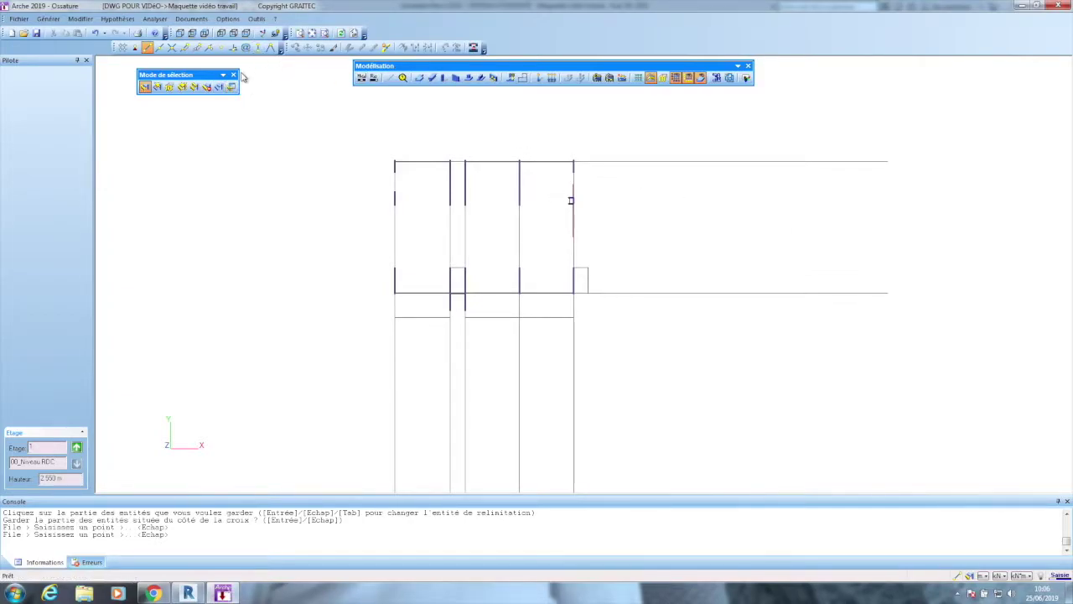
# Display all storeys in the NW perspective and magnetise the walls of every storey to the grid lines.
pyautogui.click(234, 34)
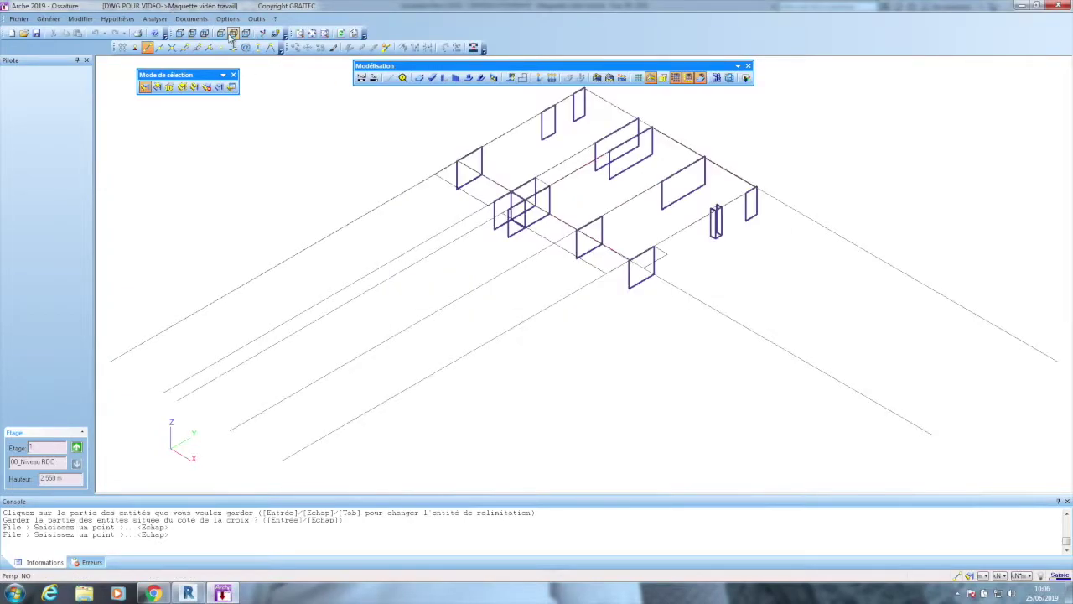
pyautogui.click(653, 78)
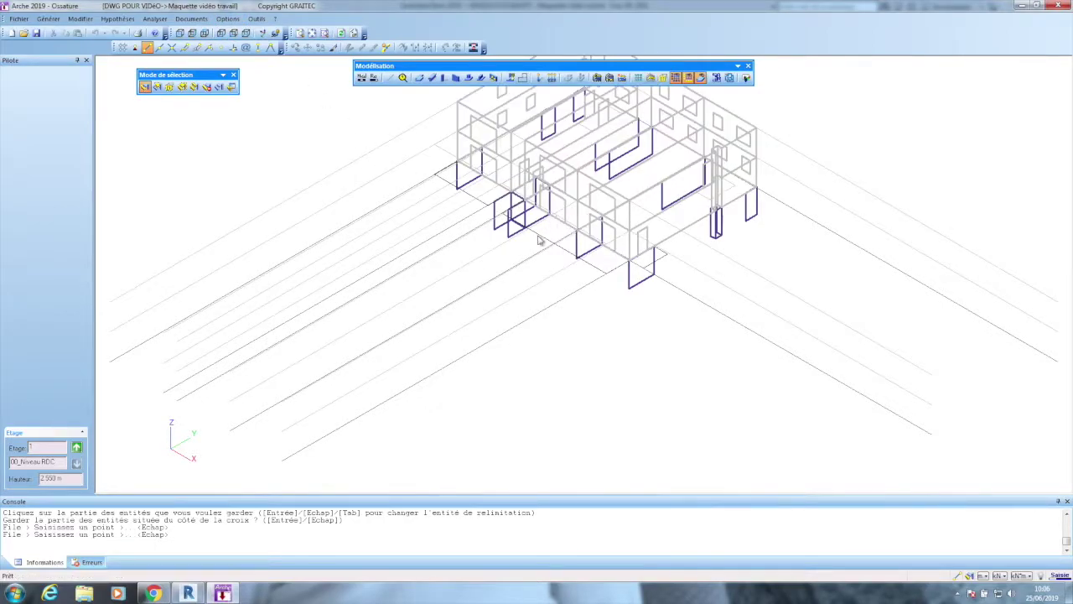
pyautogui.scroll(-2, 583, 331)
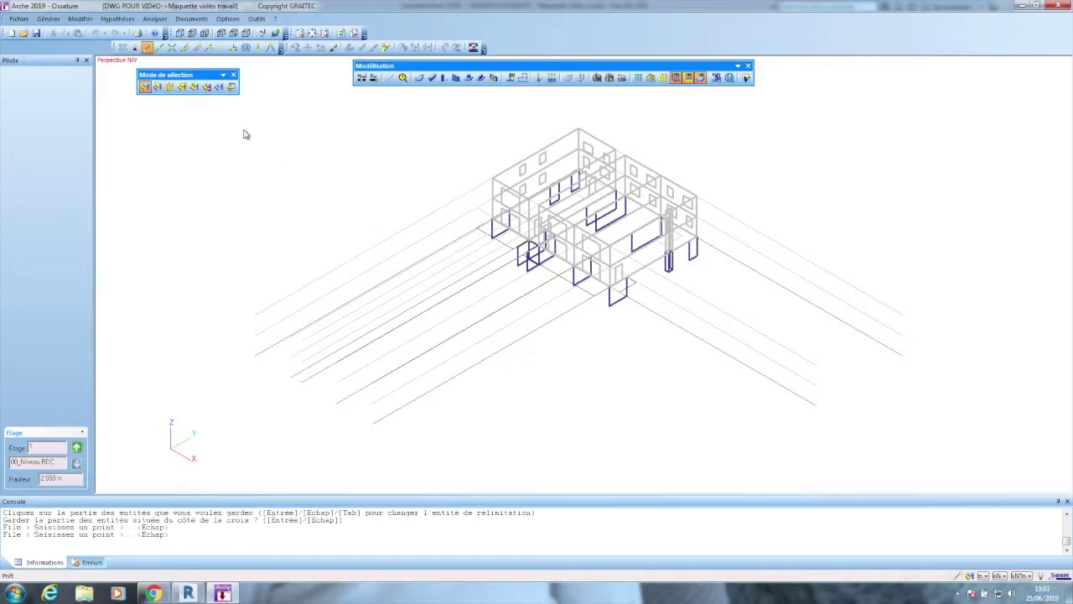
pyautogui.click(194, 88)
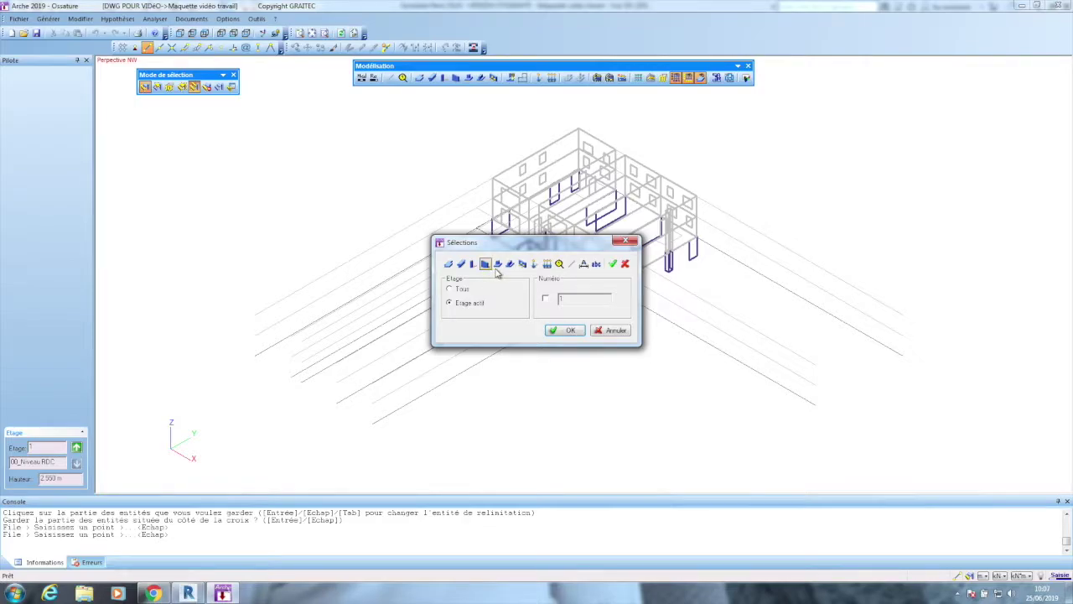
pyautogui.click(485, 263)
pyautogui.click(565, 330)
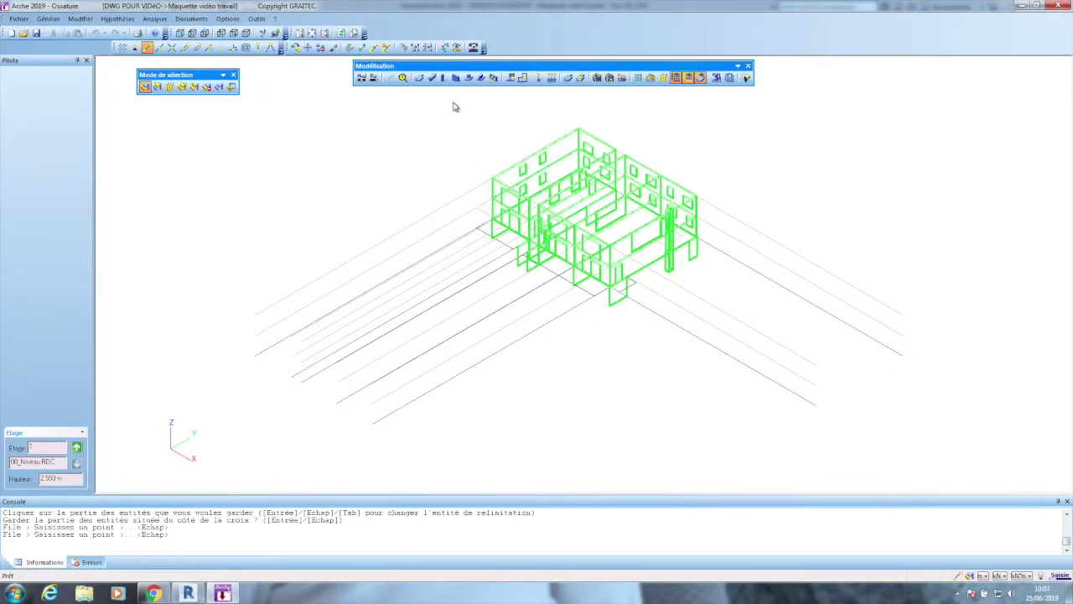
pyautogui.click(428, 48)
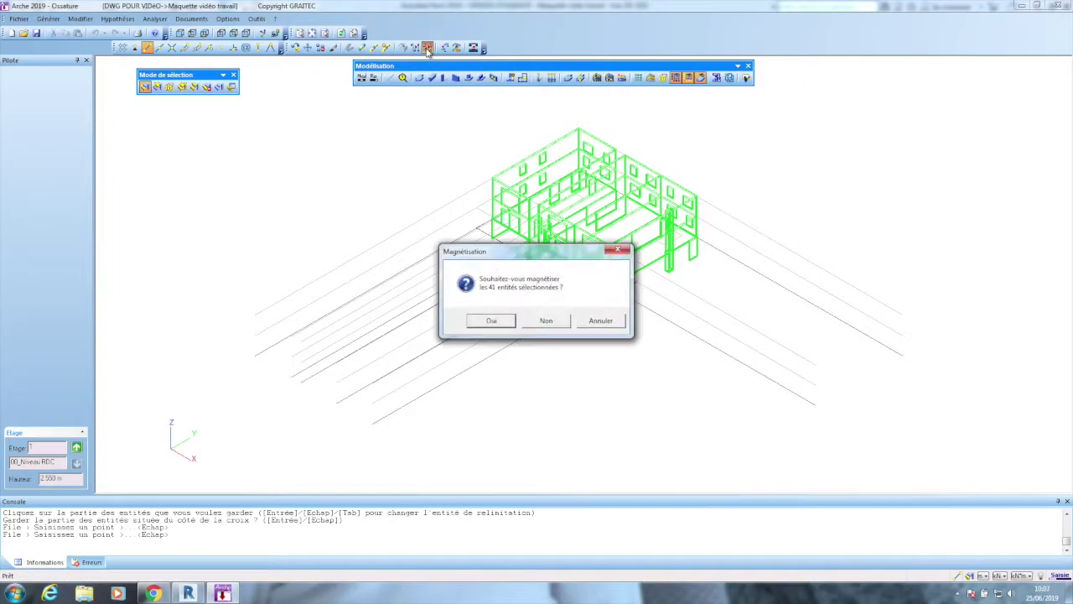
pyautogui.click(492, 321)
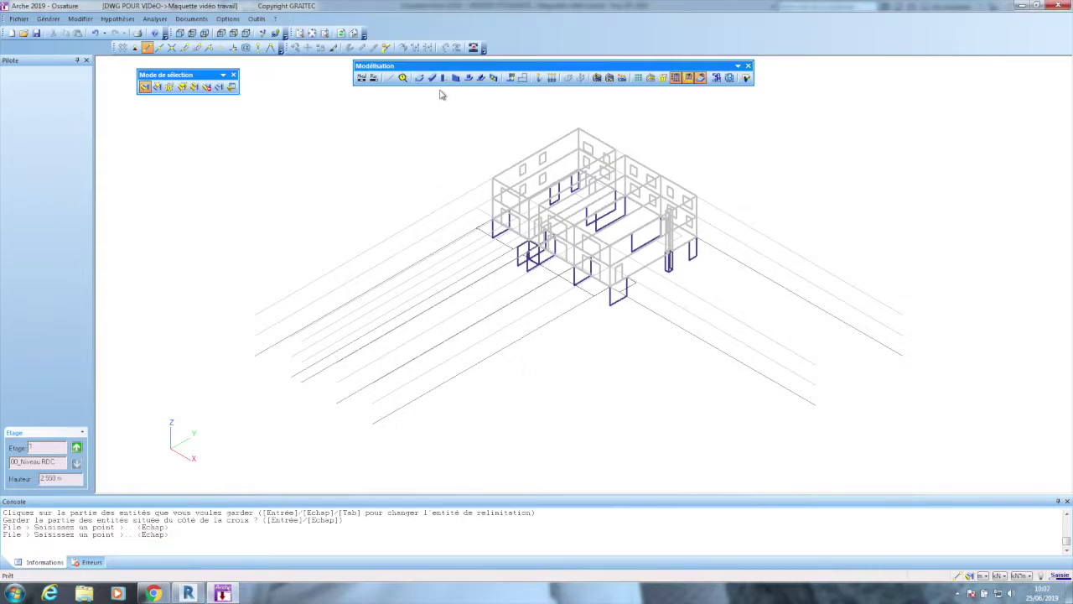
# Select the slabs of all storeys and magnetise them to the grid lines.
pyautogui.click(194, 86)
pyautogui.click(449, 264)
pyautogui.click(450, 289)
pyautogui.click(565, 331)
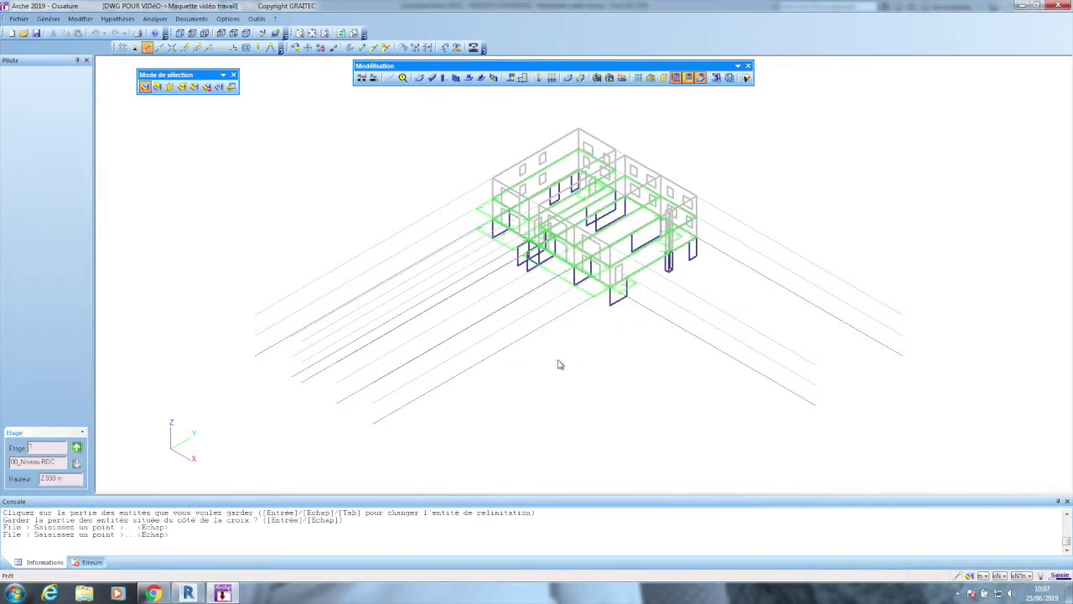
pyautogui.click(428, 48)
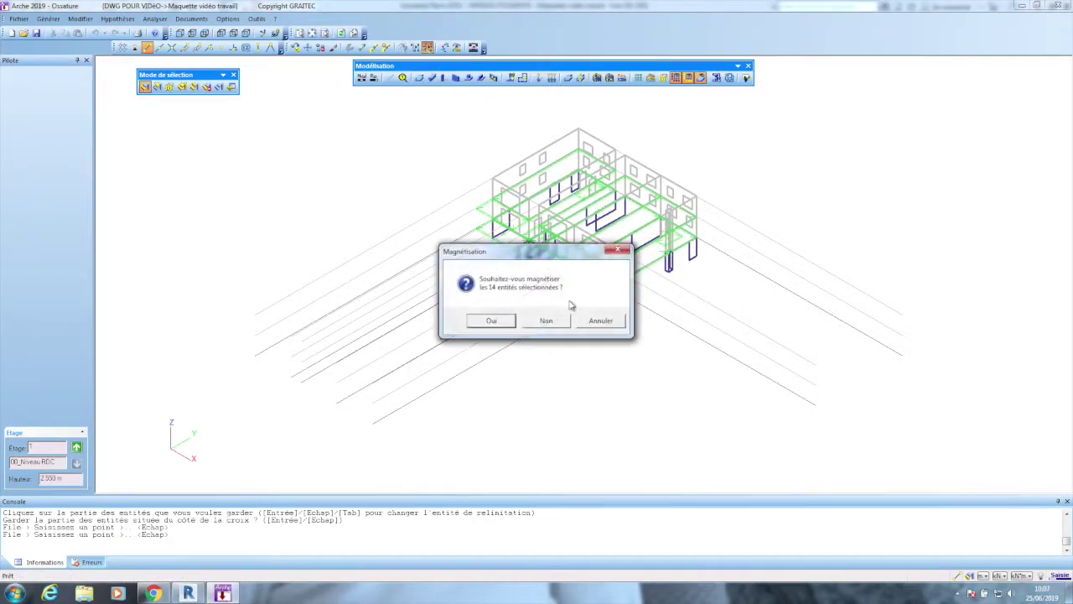
pyautogui.click(489, 322)
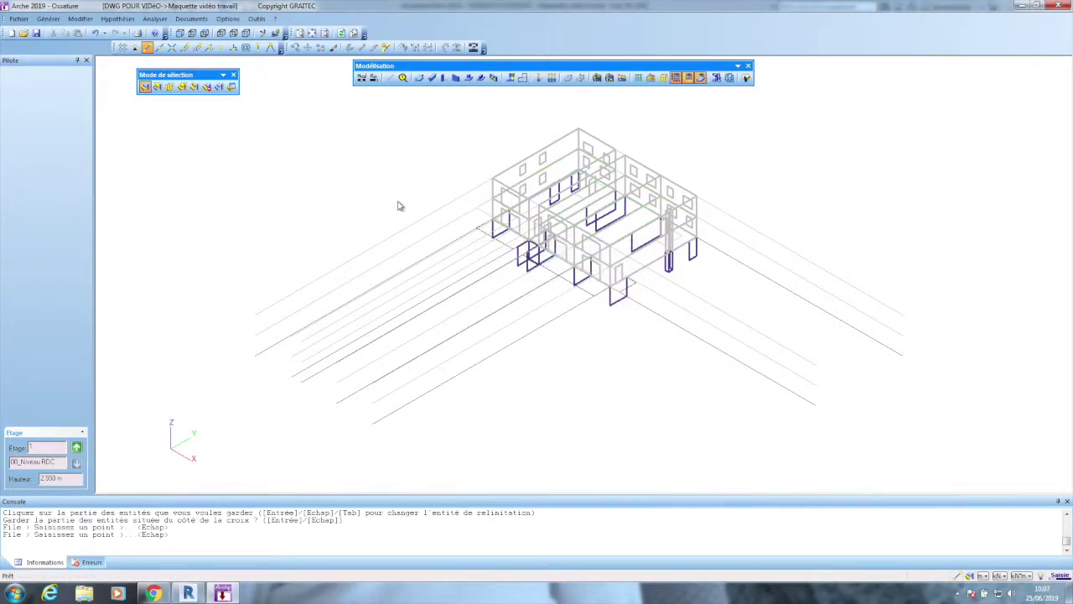
# Select the beams of the active storey and magnetise them to the grid lines.
pyautogui.click(196, 88)
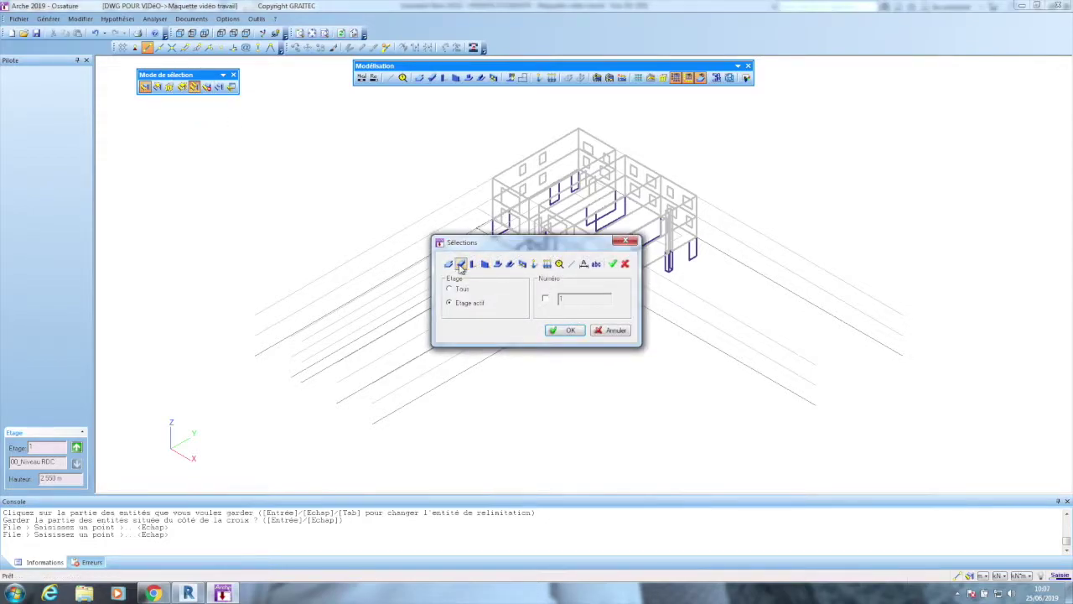
pyautogui.click(566, 331)
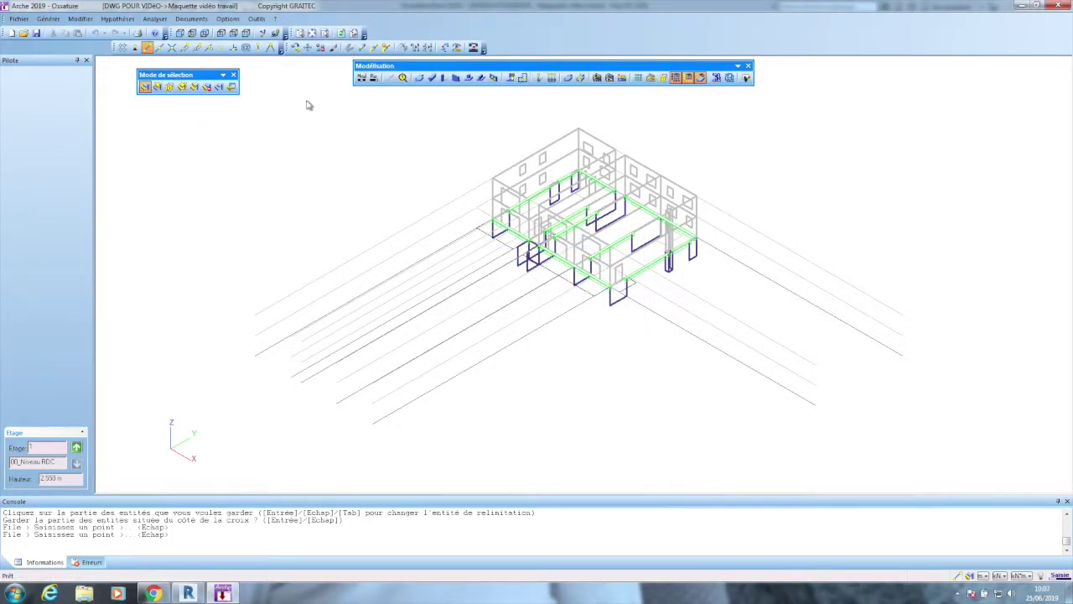
pyautogui.click(430, 49)
pyautogui.click(490, 316)
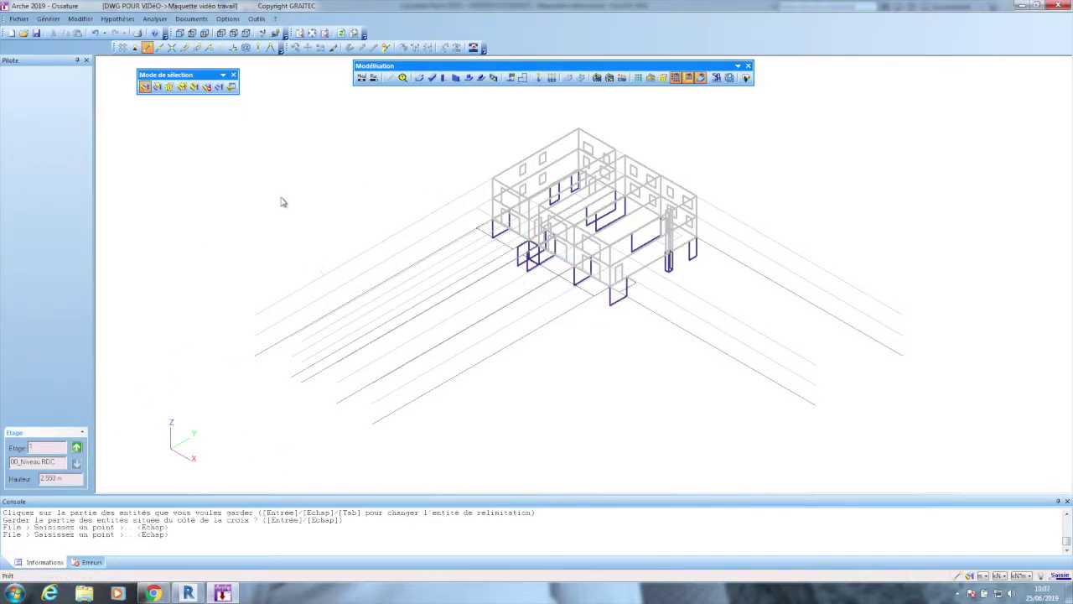
# Display only the active storey in top view and hide its grid lines and slabs to check the beams.
pyautogui.click(205, 34)
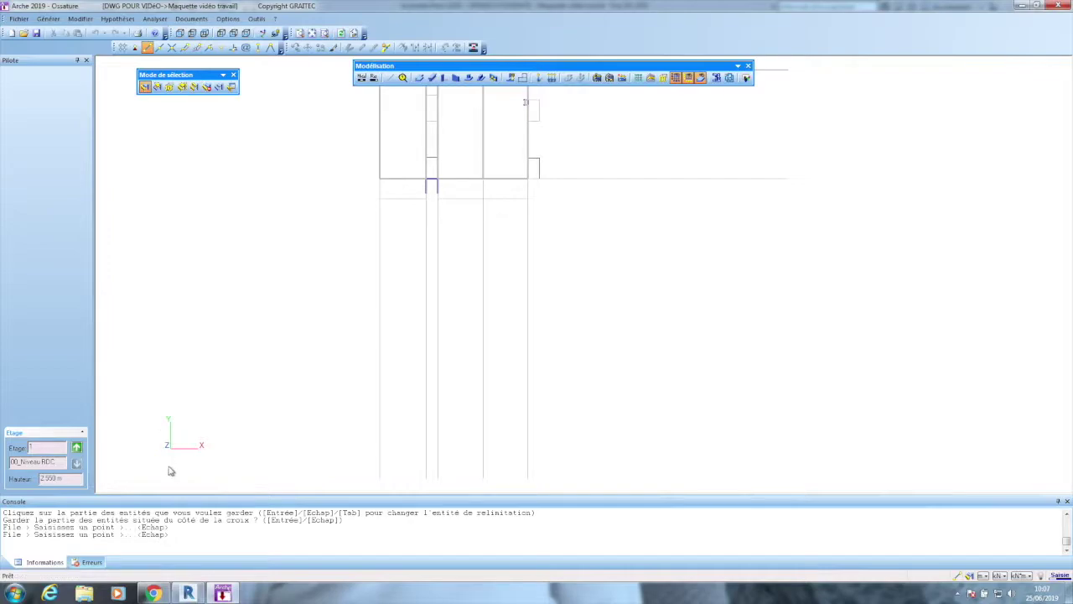
pyautogui.click(651, 78)
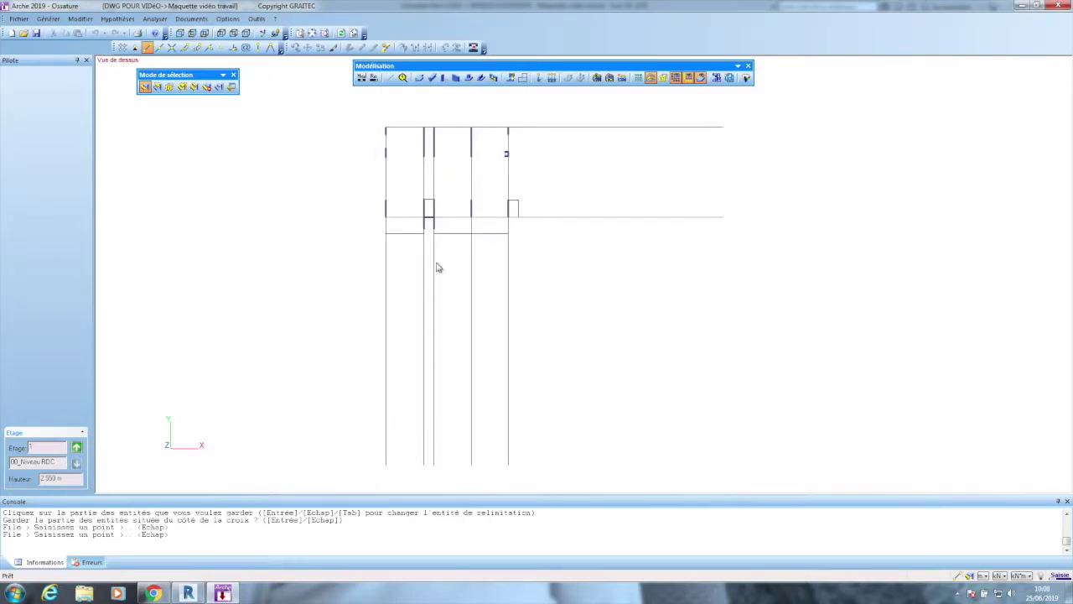
pyautogui.scroll(3, 423, 118)
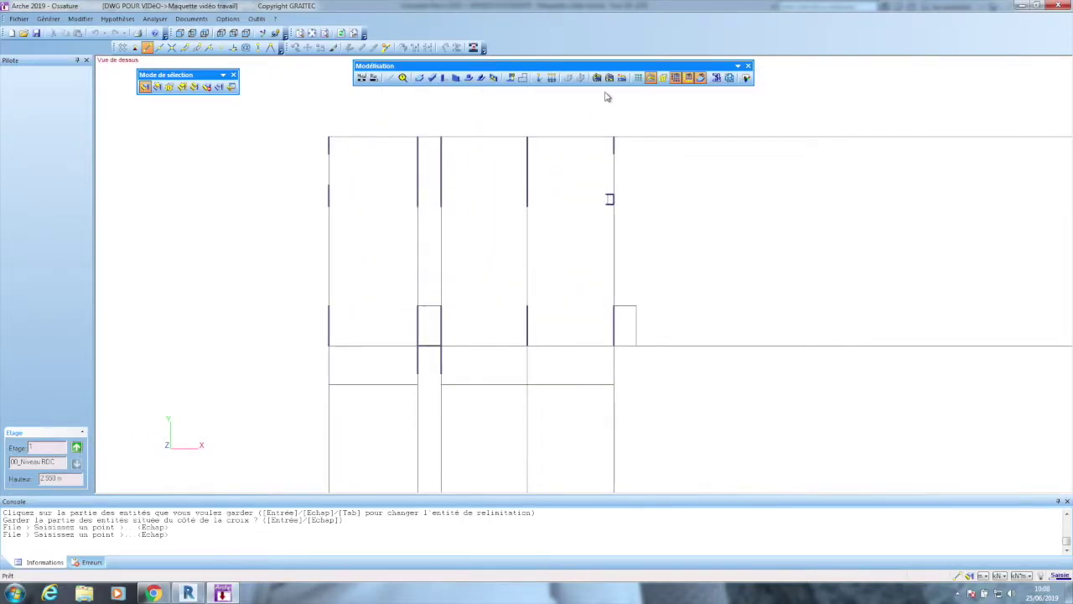
pyautogui.click(676, 78)
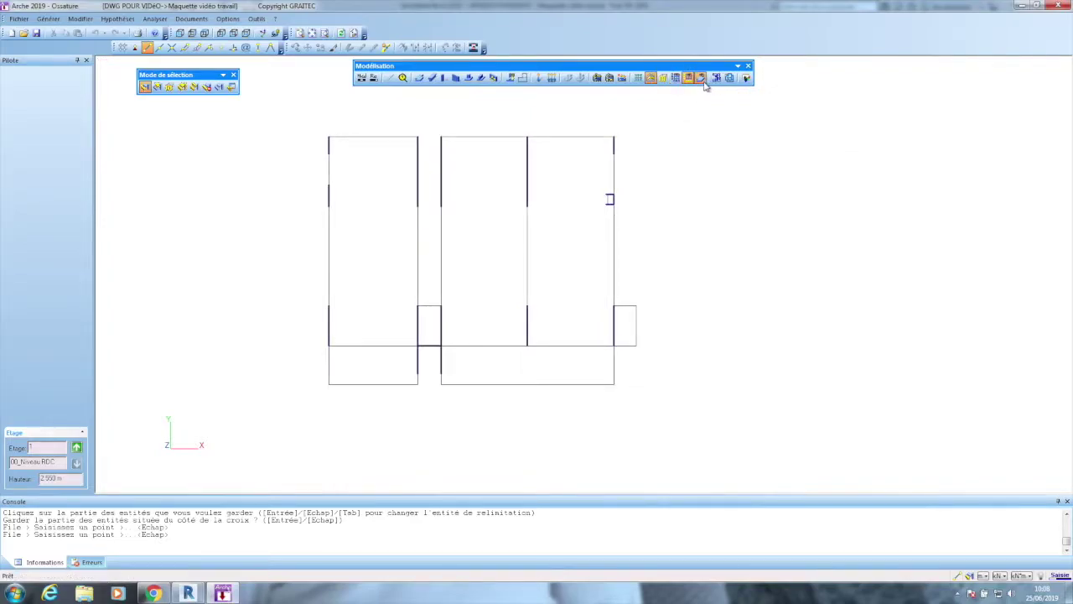
pyautogui.click(703, 78)
pyautogui.scroll(3, 475, 125)
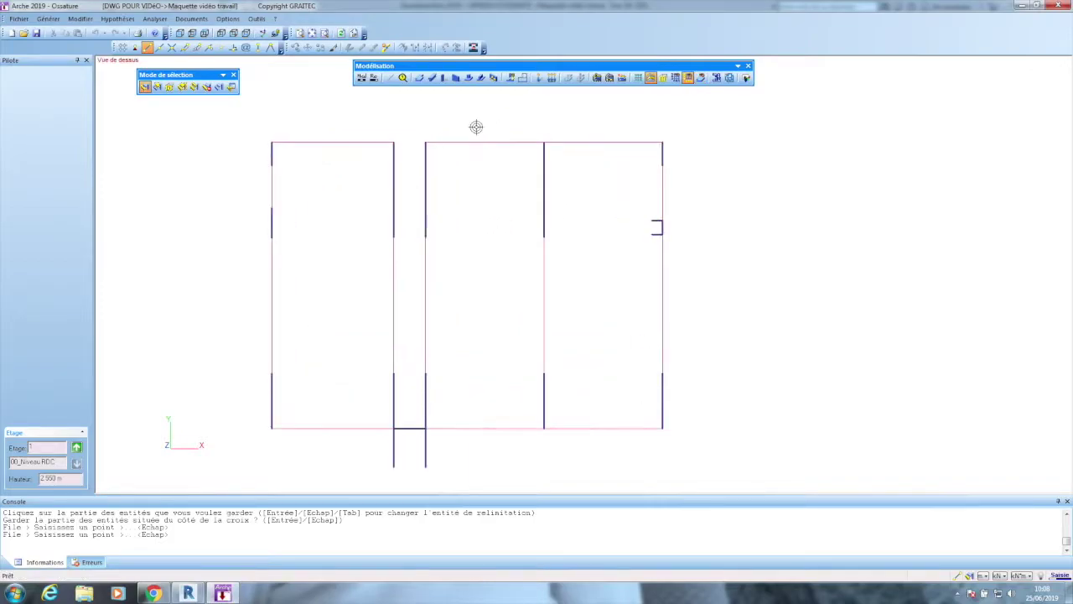
pyautogui.scroll(1, 426, 141)
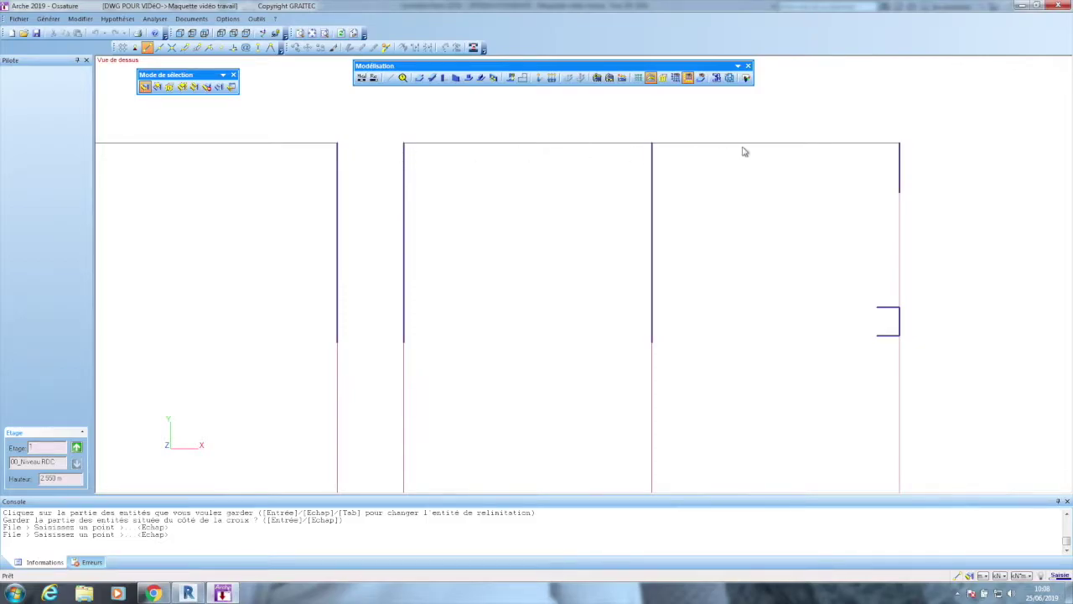
# Switch the slab display on and off to compare the slab edges with the walls and beams.
pyautogui.click(701, 78)
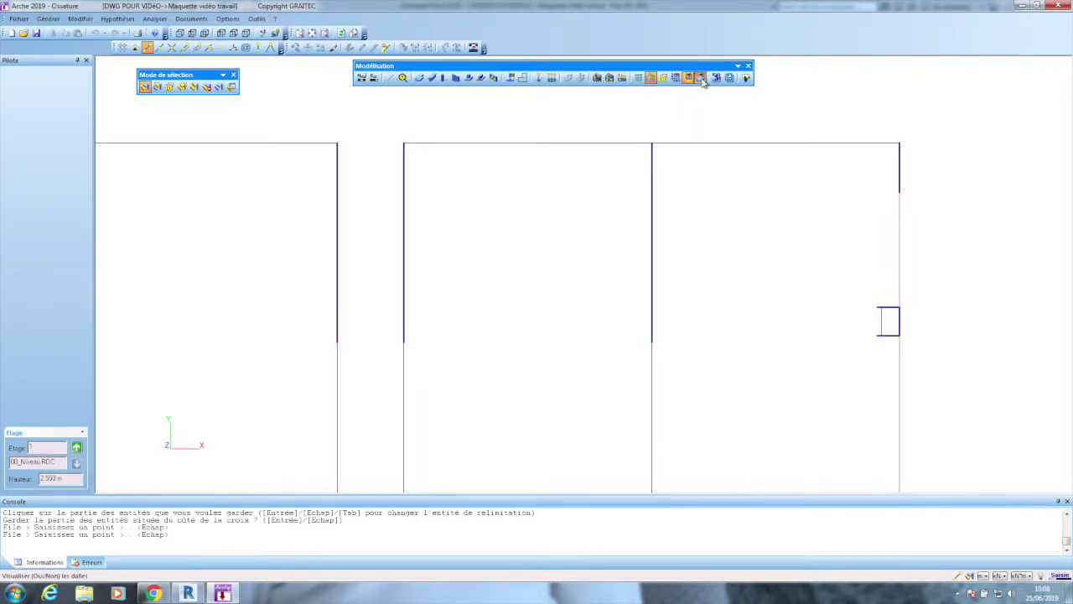
pyautogui.click(701, 77)
pyautogui.click(701, 77)
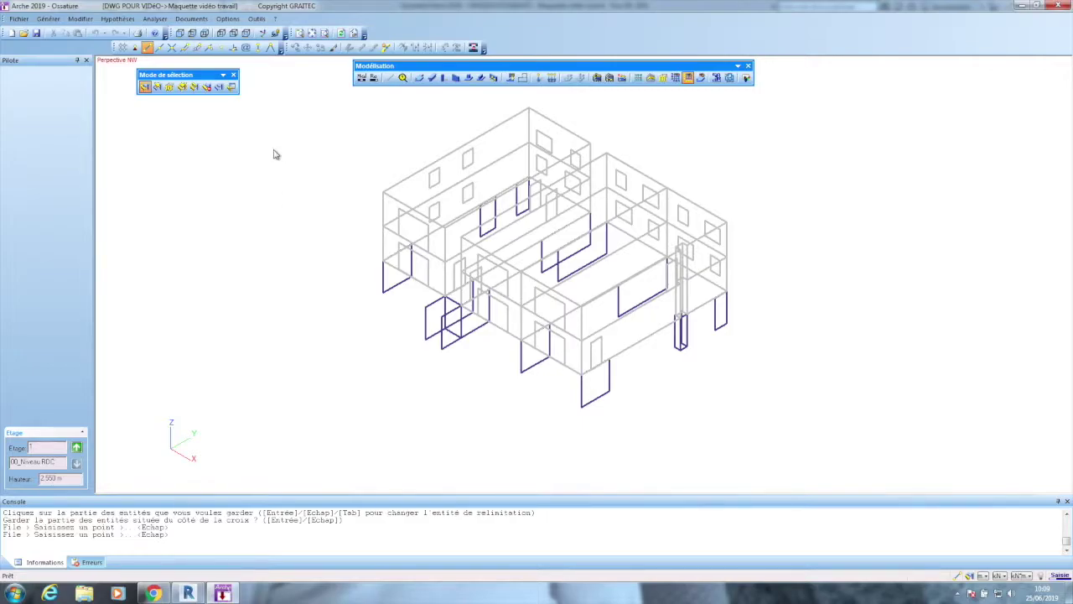
# Open the project's material list and compare the characteristics of BETON and Béton-Bétonc.
pyautogui.click(117, 19)
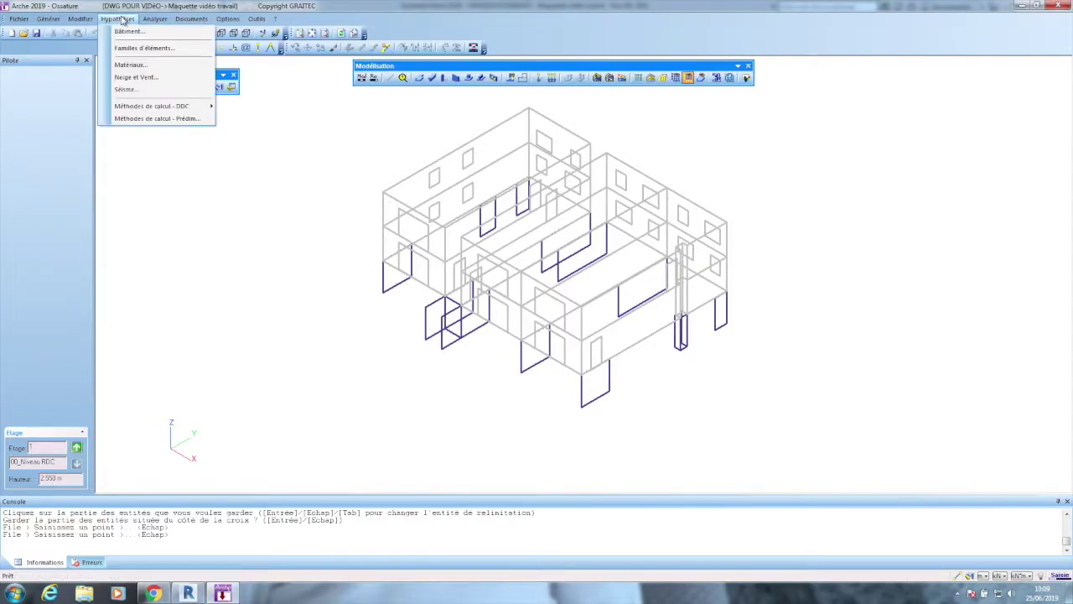
pyautogui.click(127, 66)
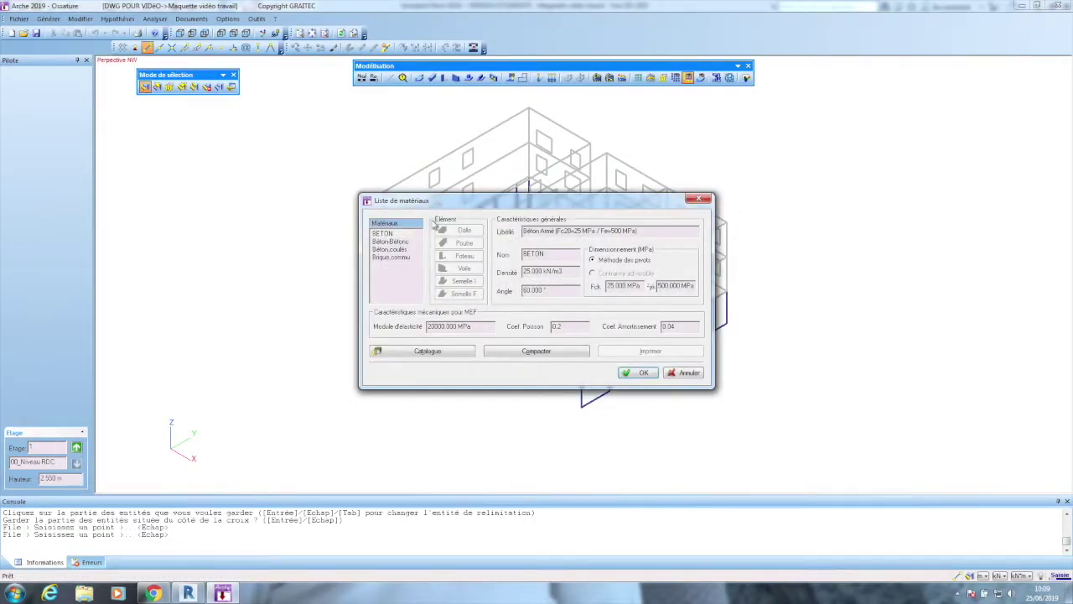
pyautogui.click(392, 243)
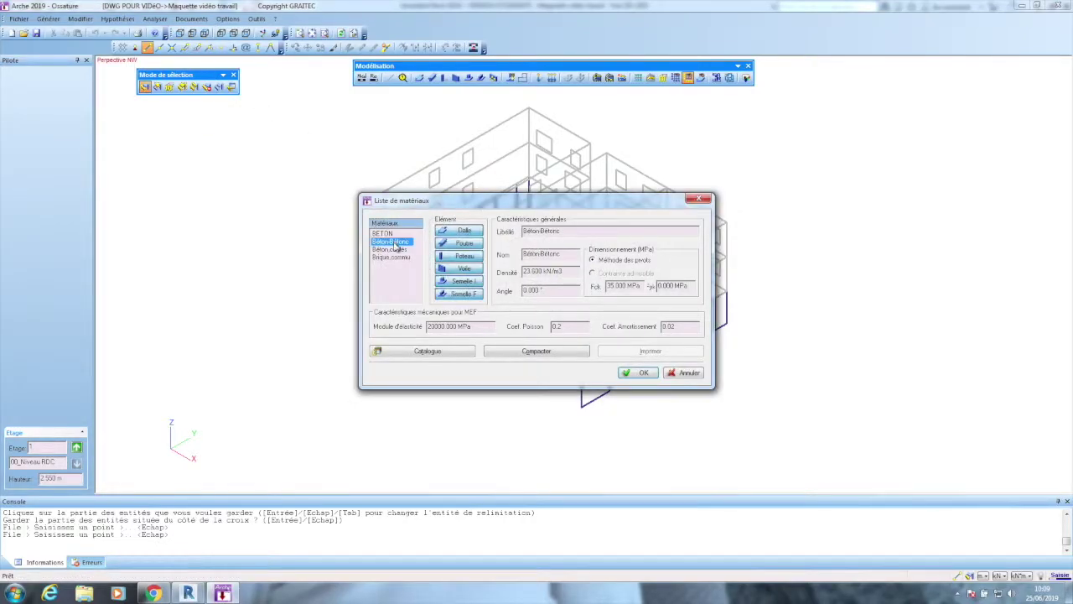
pyautogui.click(387, 233)
pyautogui.click(390, 242)
pyautogui.click(387, 234)
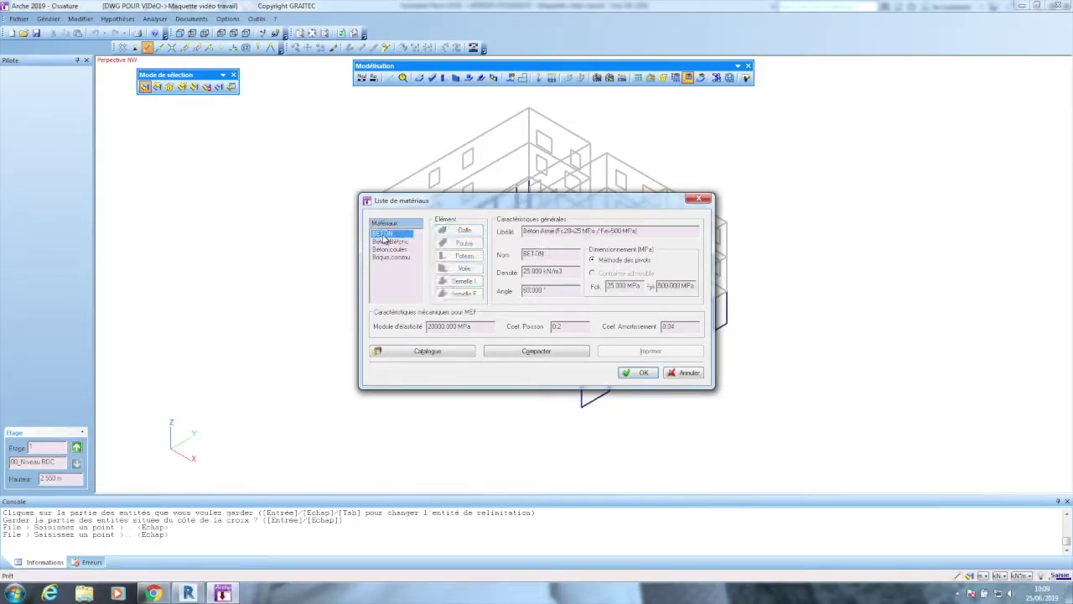
pyautogui.click(390, 243)
pyautogui.click(387, 234)
pyautogui.click(390, 241)
# Examine the element types assigned to Béton-Bétonc and the Fck strength of Béton,coulés.
pyautogui.click(451, 257)
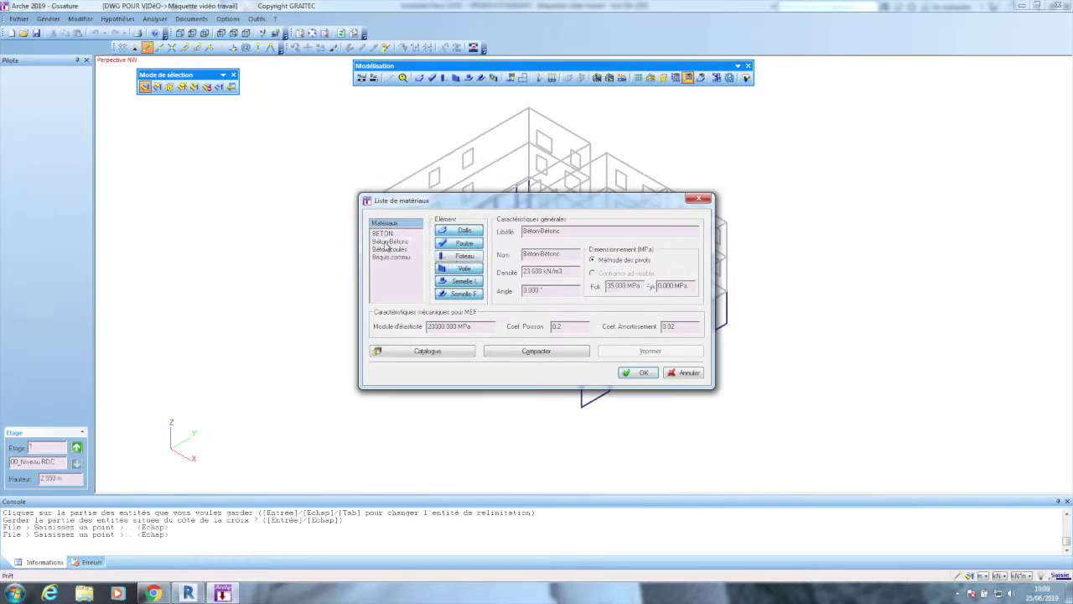
pyautogui.click(411, 243)
pyautogui.click(388, 256)
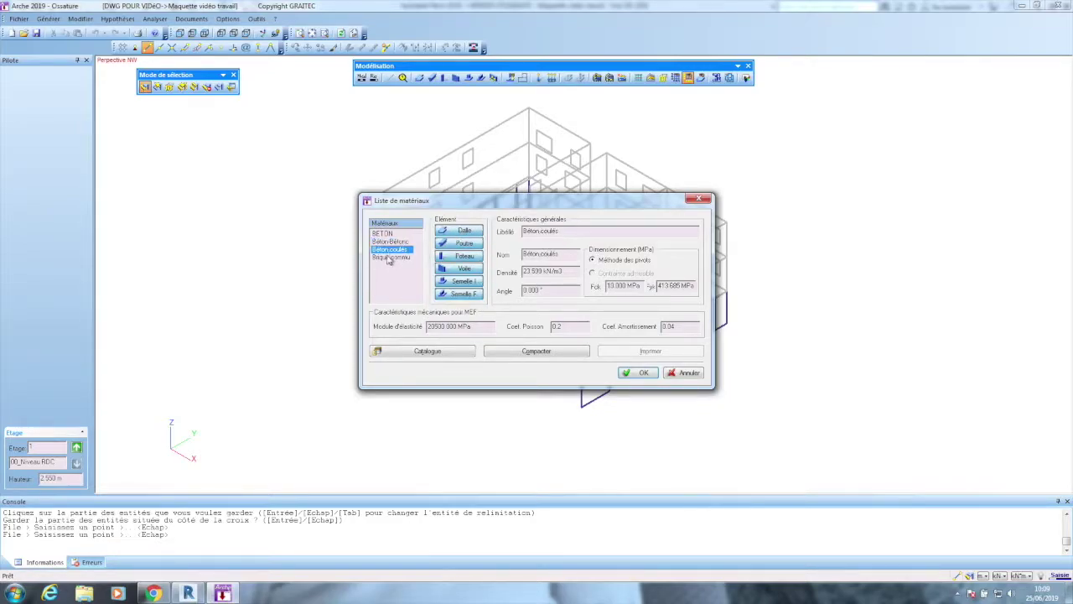
pyautogui.click(394, 242)
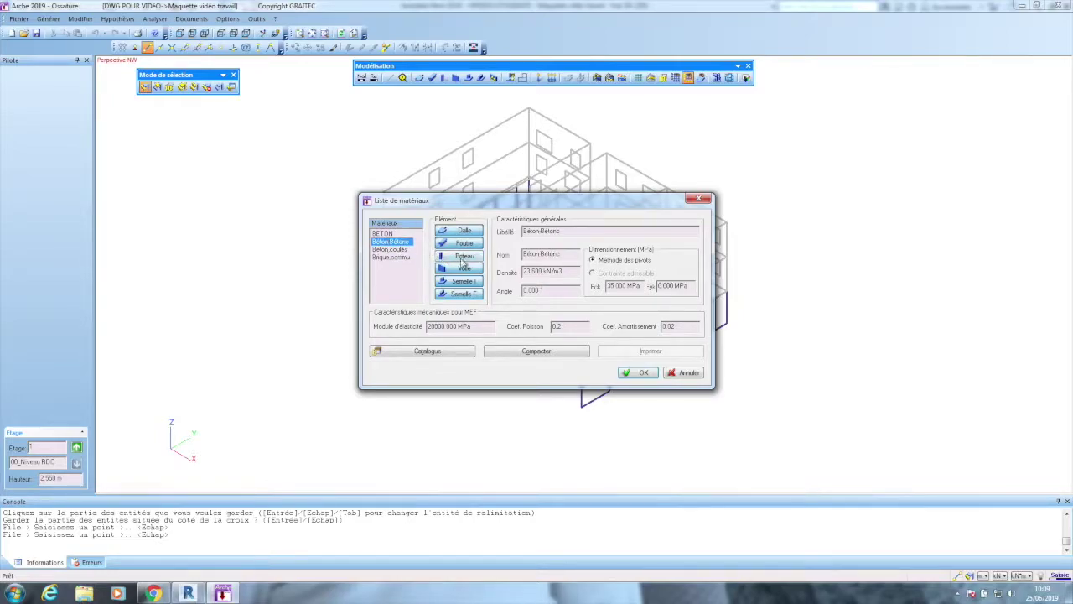
pyautogui.click(463, 258)
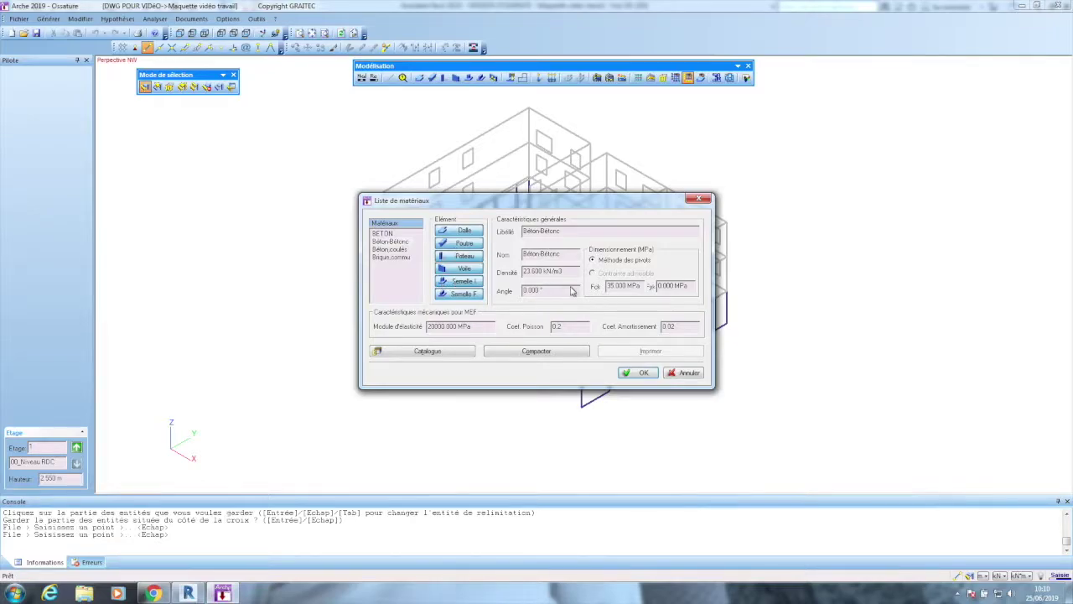
pyautogui.click(401, 250)
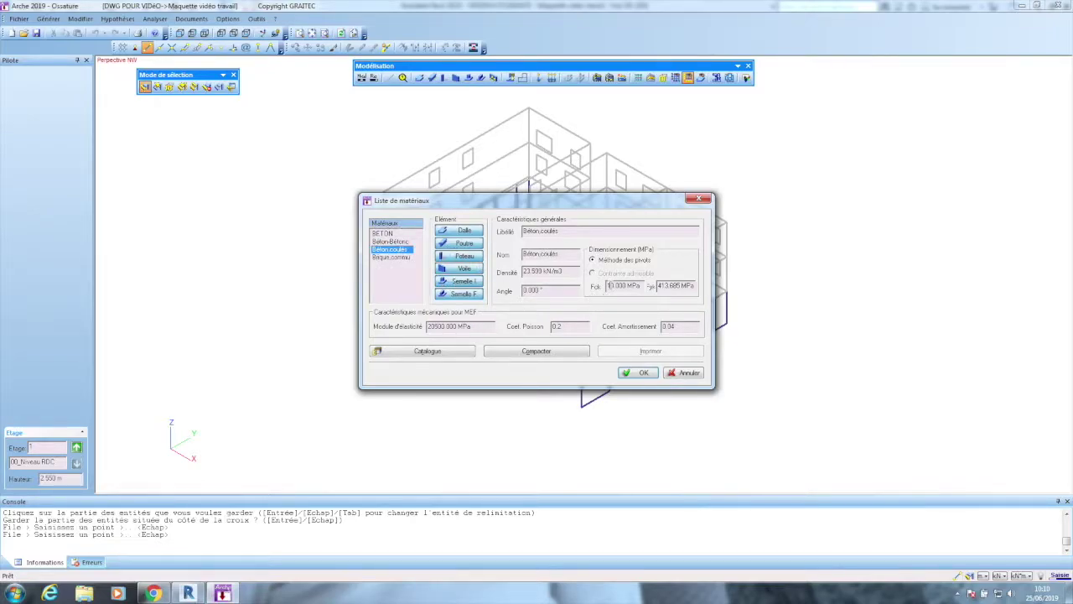
pyautogui.moveTo(607, 286); pyautogui.dragTo(613, 285)
# Add the Plancher Hourdis (12+4) material to the project from the material catalogue.
pyautogui.click(457, 353)
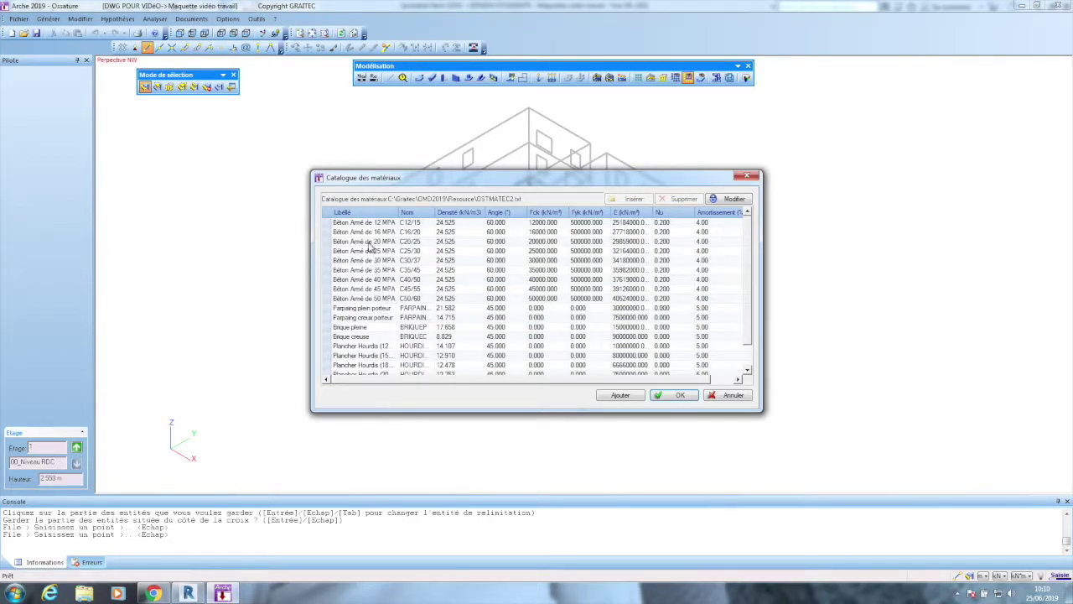
pyautogui.moveTo(748, 241)
pyautogui.mouseDown()
pyautogui.moveTo(749, 302)
pyautogui.moveTo(749, 239)
pyautogui.mouseUp()
pyautogui.click(393, 280)
pyautogui.click(379, 299)
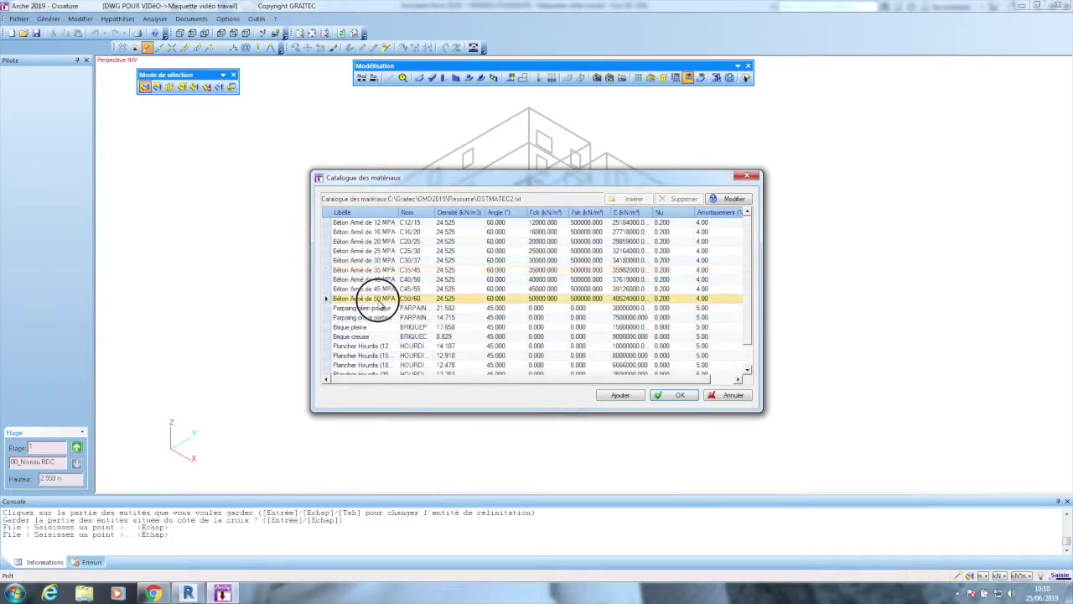
pyautogui.click(379, 346)
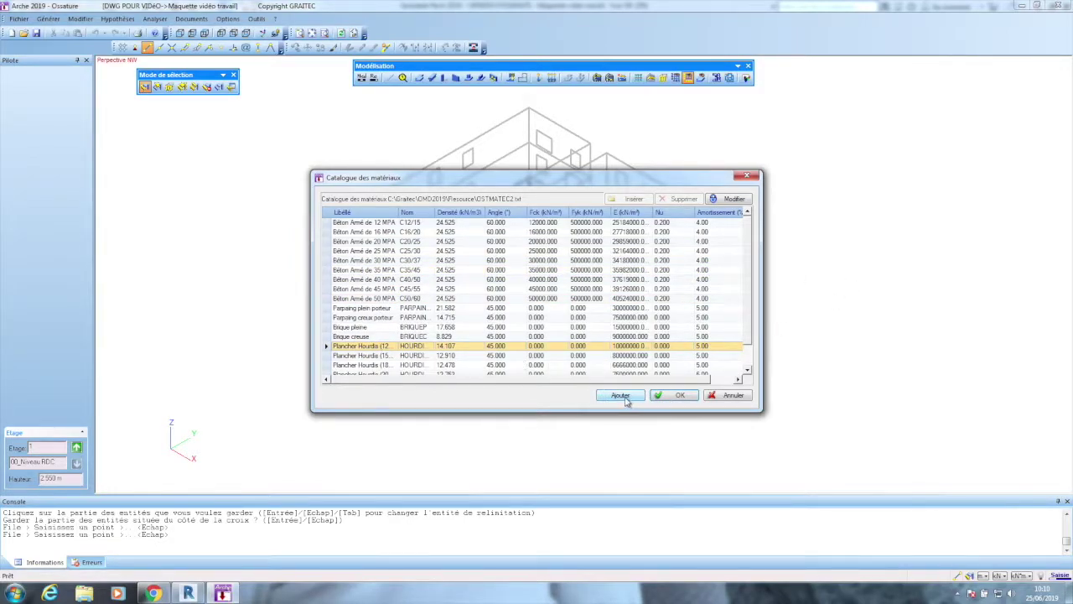
pyautogui.click(673, 395)
# Make the HOURDIS12 material available for slabs and accept the material list.
pyautogui.click(391, 266)
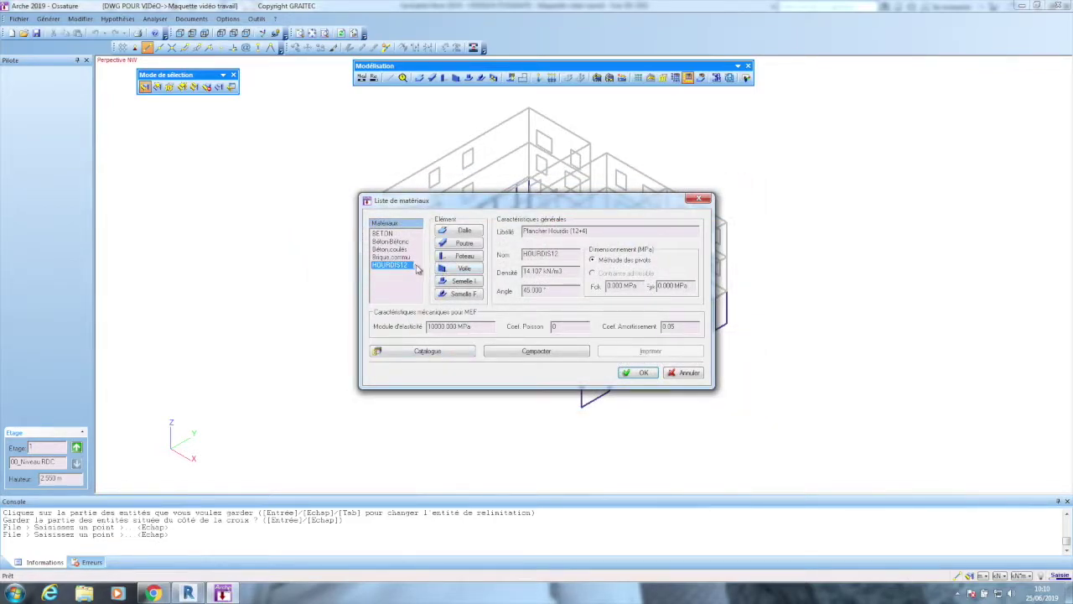
pyautogui.click(459, 246)
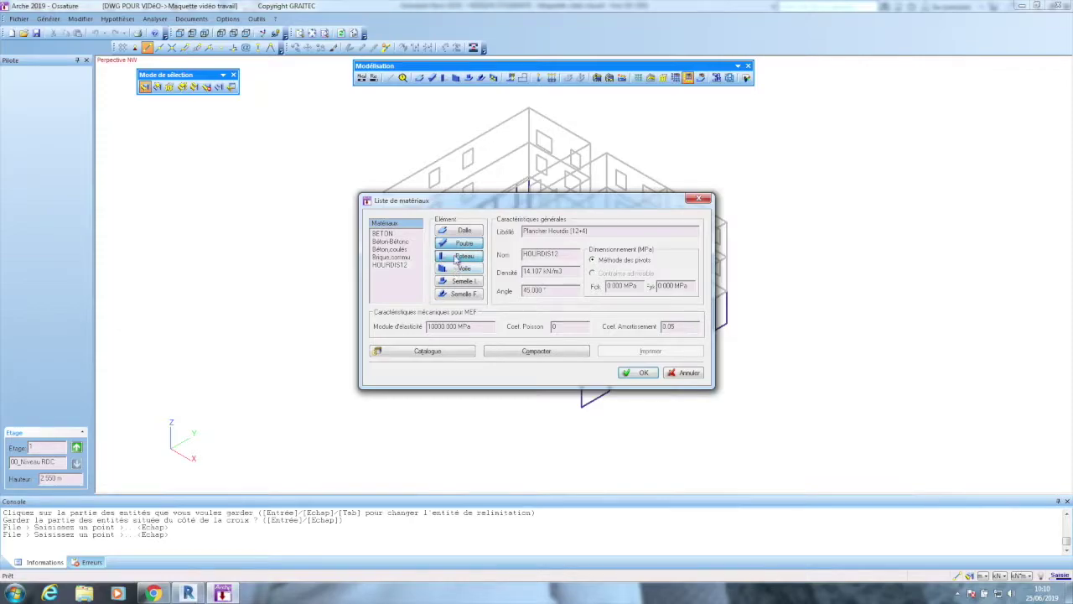
pyautogui.click(410, 267)
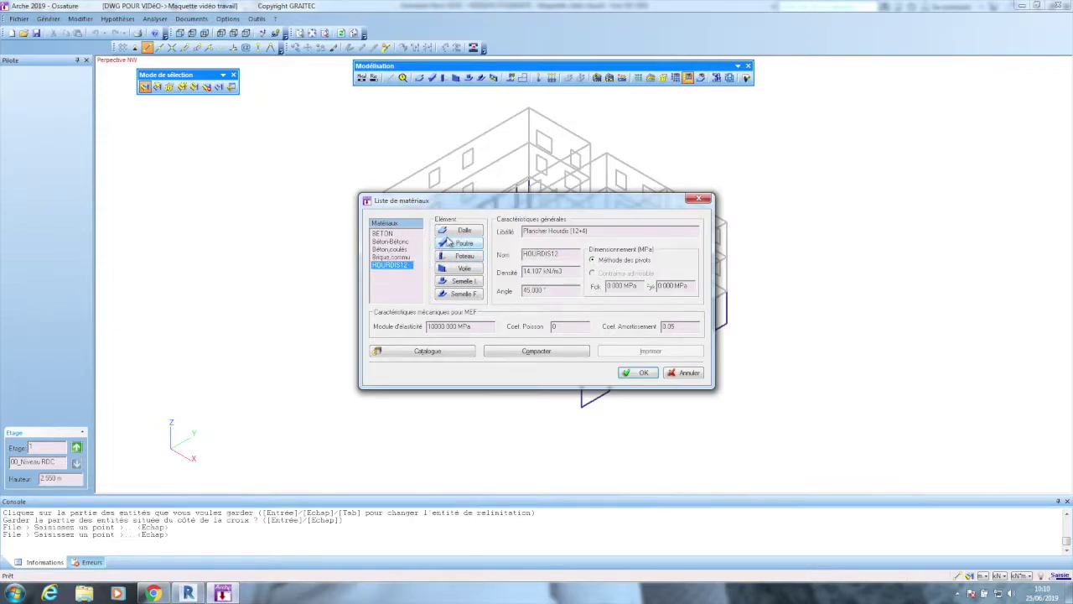
pyautogui.click(453, 233)
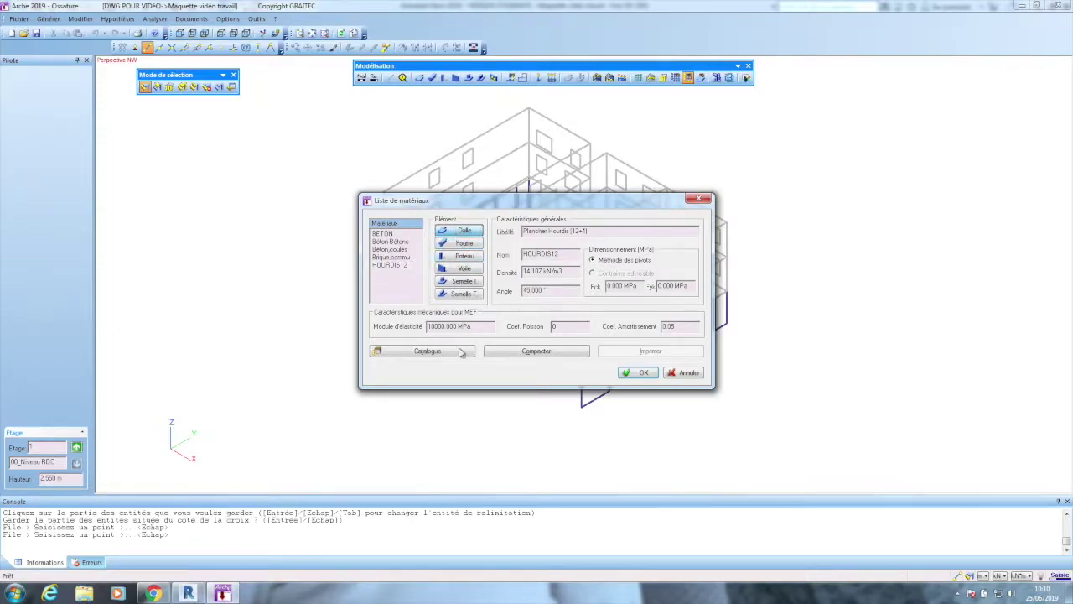
pyautogui.click(634, 374)
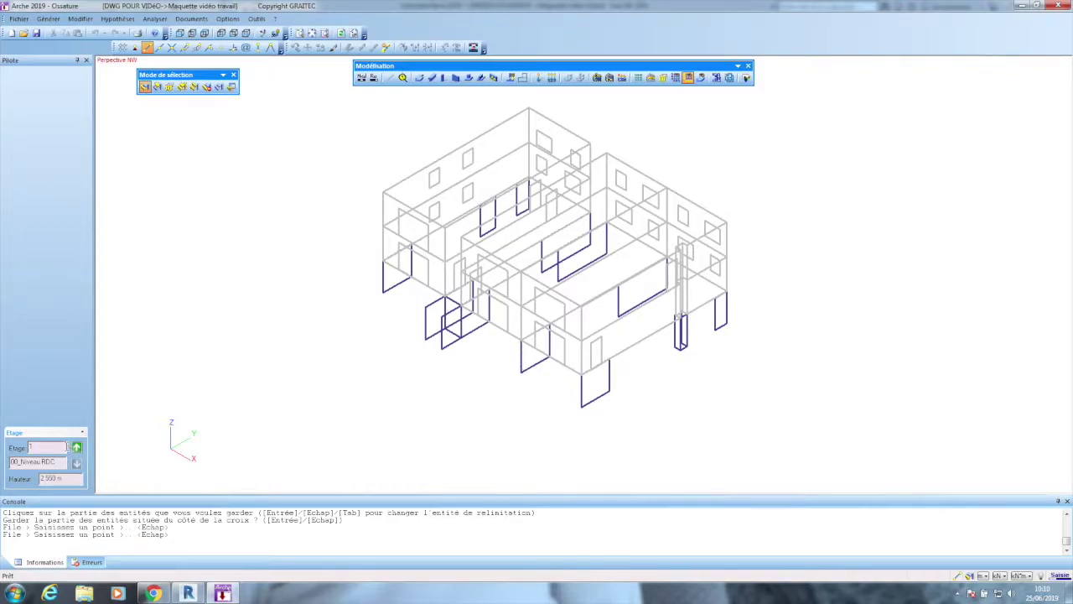
# Isolate the ground floor in top view and assign the material Béton,coulés to all of its walls.
pyautogui.click(205, 33)
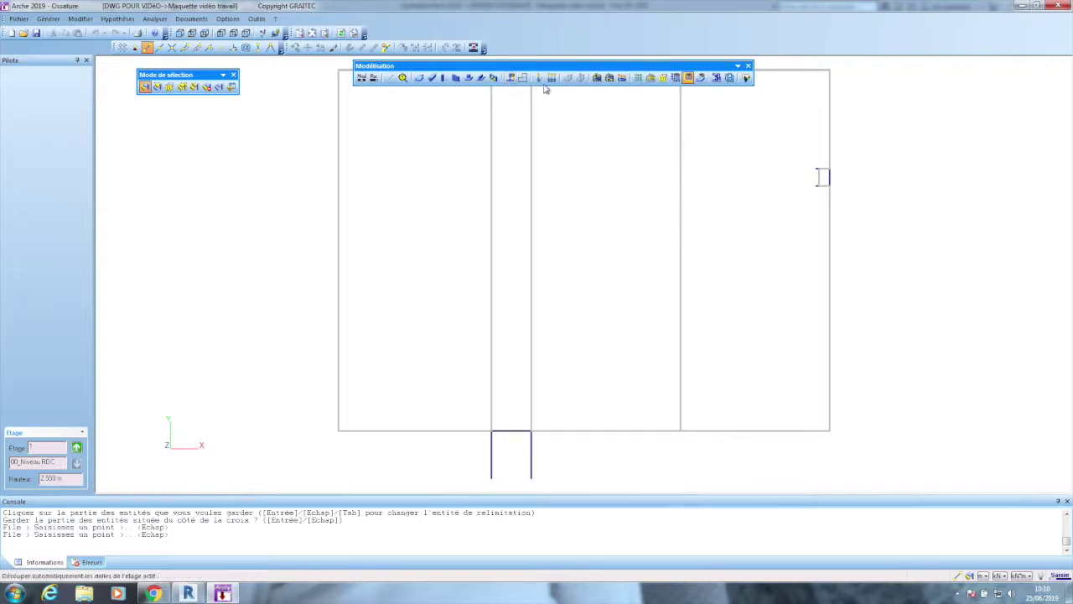
pyautogui.click(659, 78)
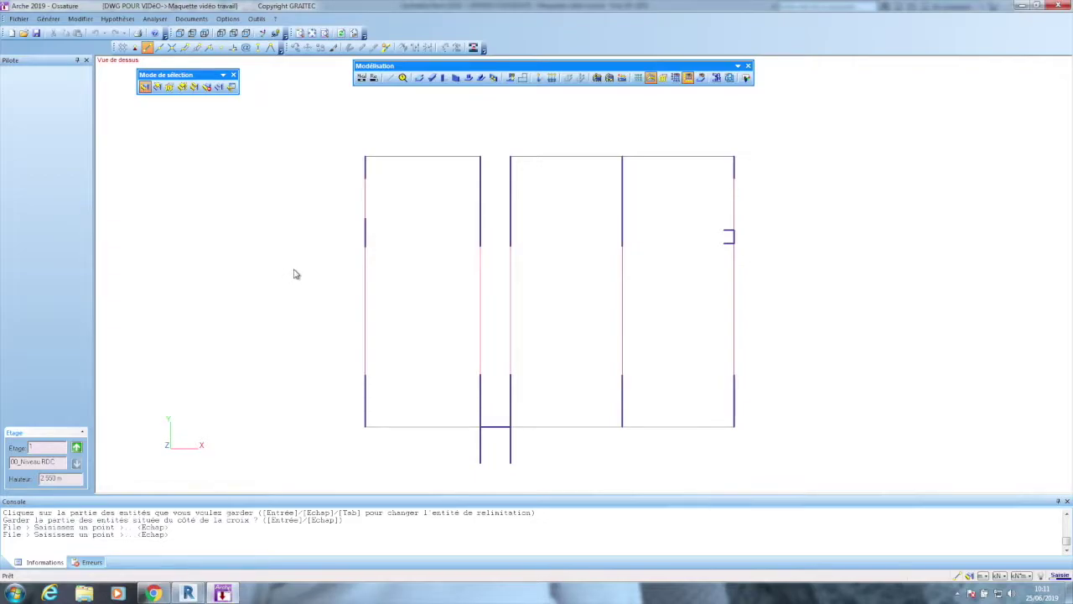
pyautogui.click(193, 86)
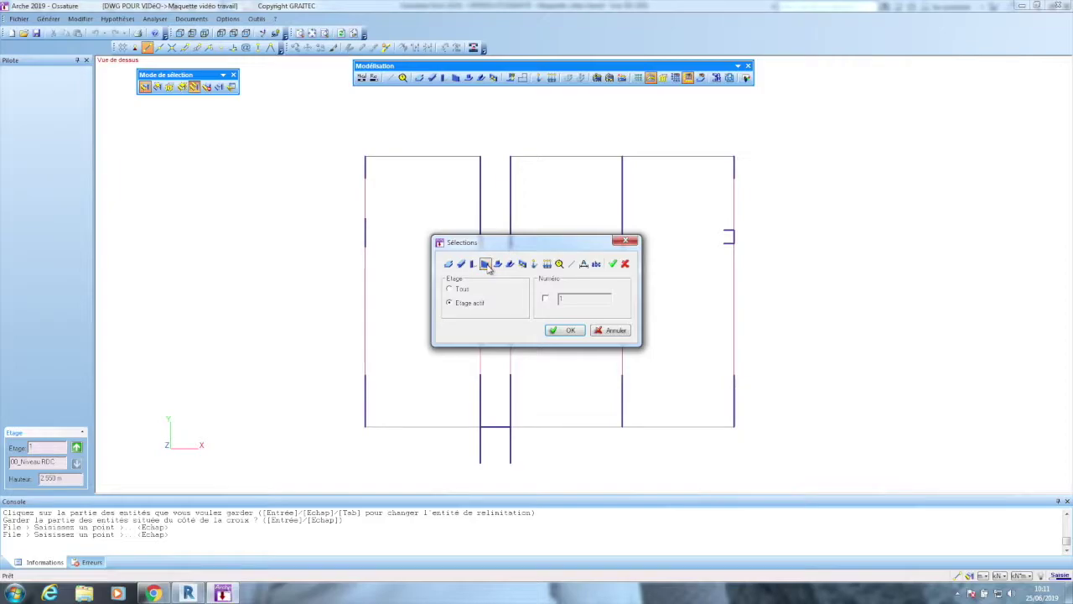
pyautogui.click(459, 303)
pyautogui.click(486, 264)
pyautogui.click(565, 330)
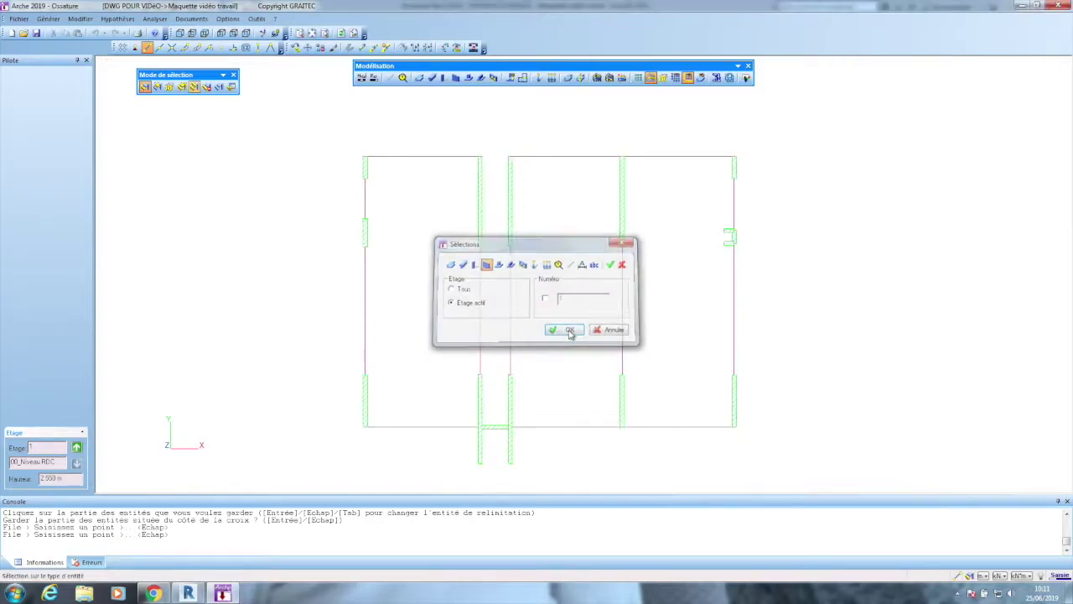
pyautogui.click(79, 18)
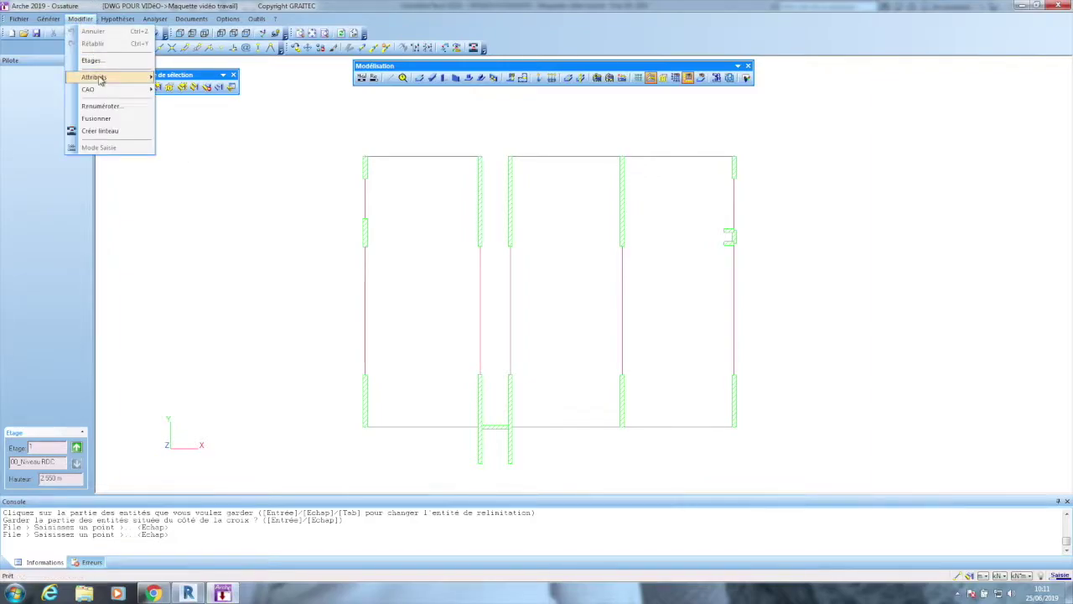
pyautogui.moveTo(100, 77)
pyautogui.click(196, 112)
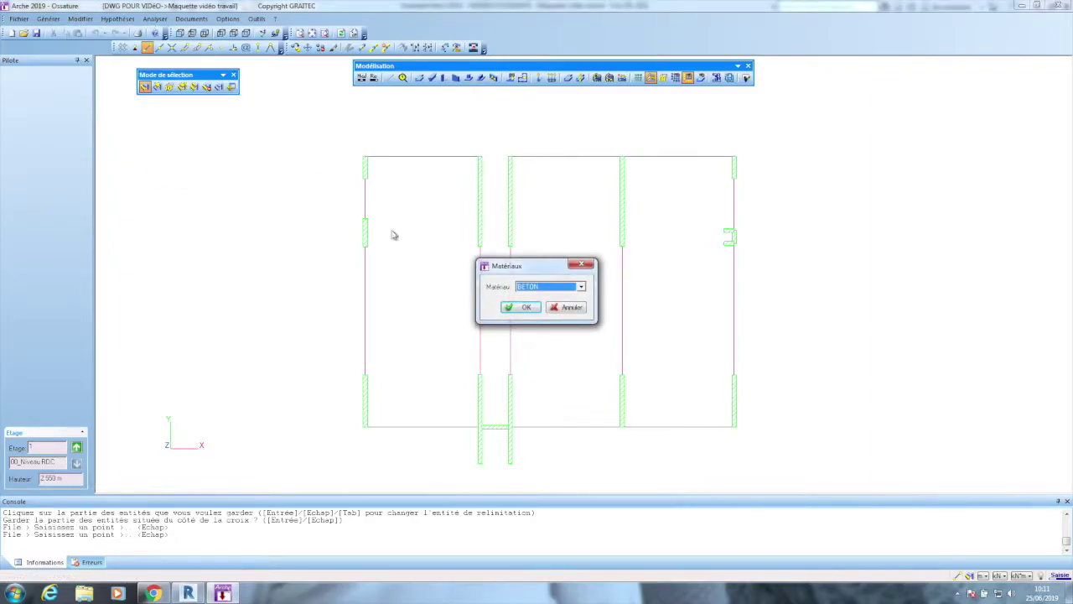
pyautogui.click(581, 288)
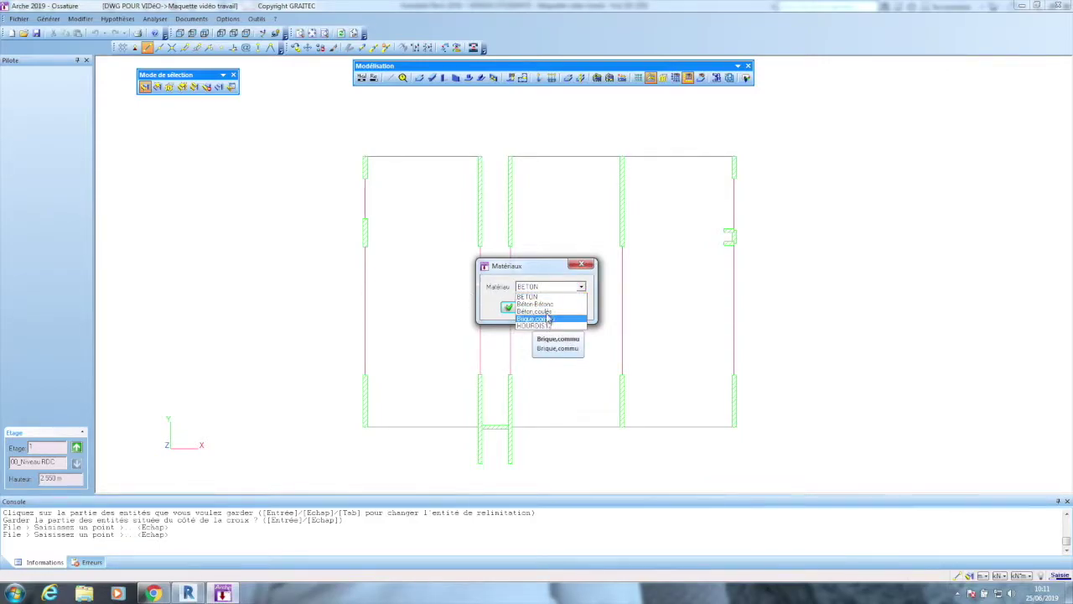
pyautogui.click(547, 311)
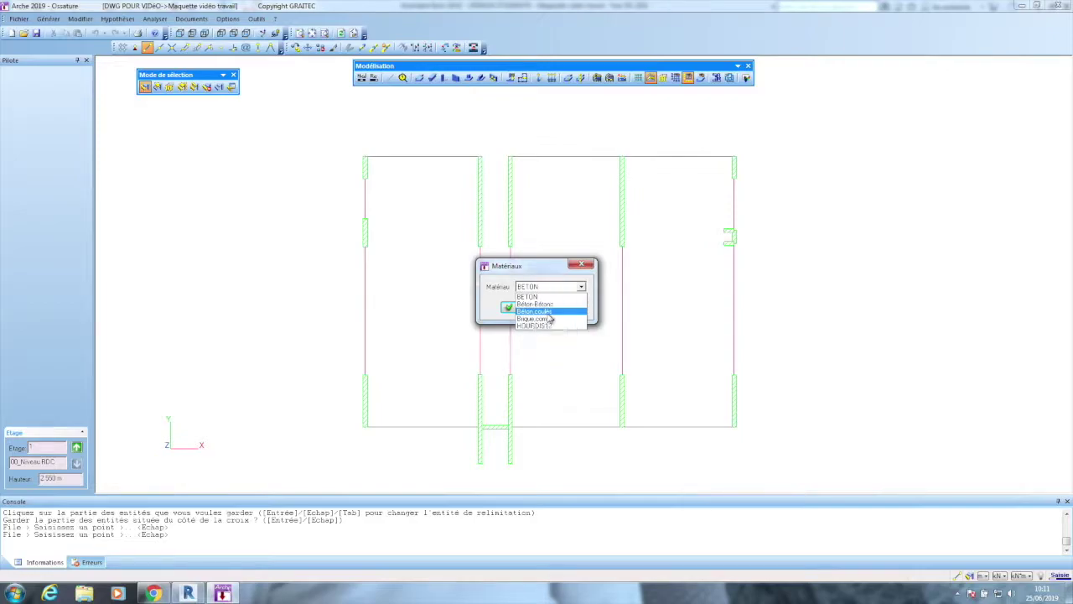
pyautogui.click(509, 306)
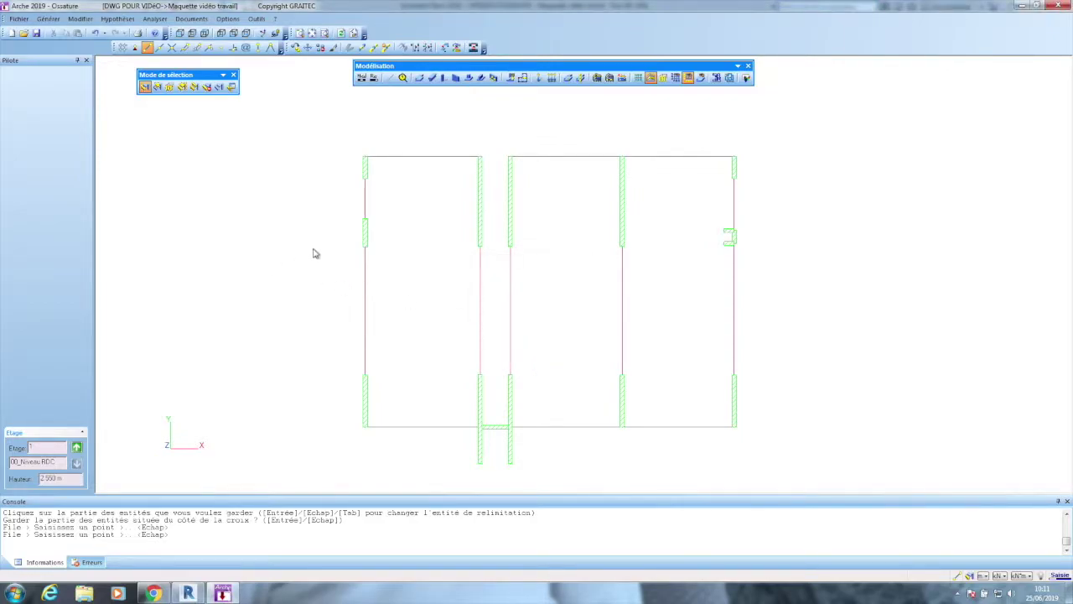
# Assign the material Béton,coulés to all beams of the active ground floor.
pyautogui.click(193, 86)
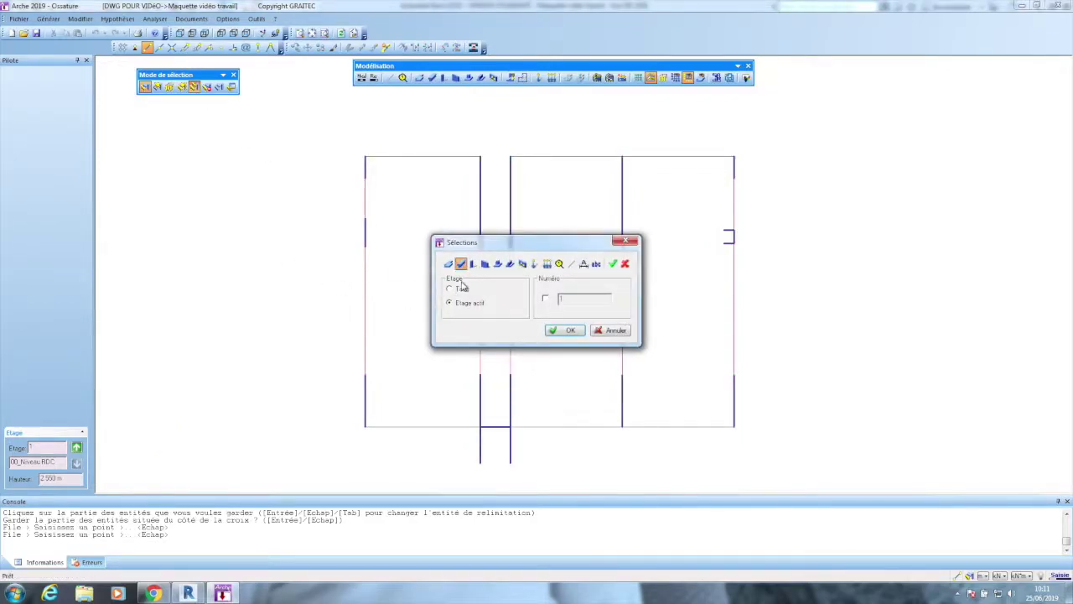
pyautogui.click(566, 330)
pyautogui.click(82, 19)
pyautogui.moveTo(106, 80)
pyautogui.click(192, 108)
pyautogui.click(580, 287)
pyautogui.click(547, 309)
pyautogui.click(505, 308)
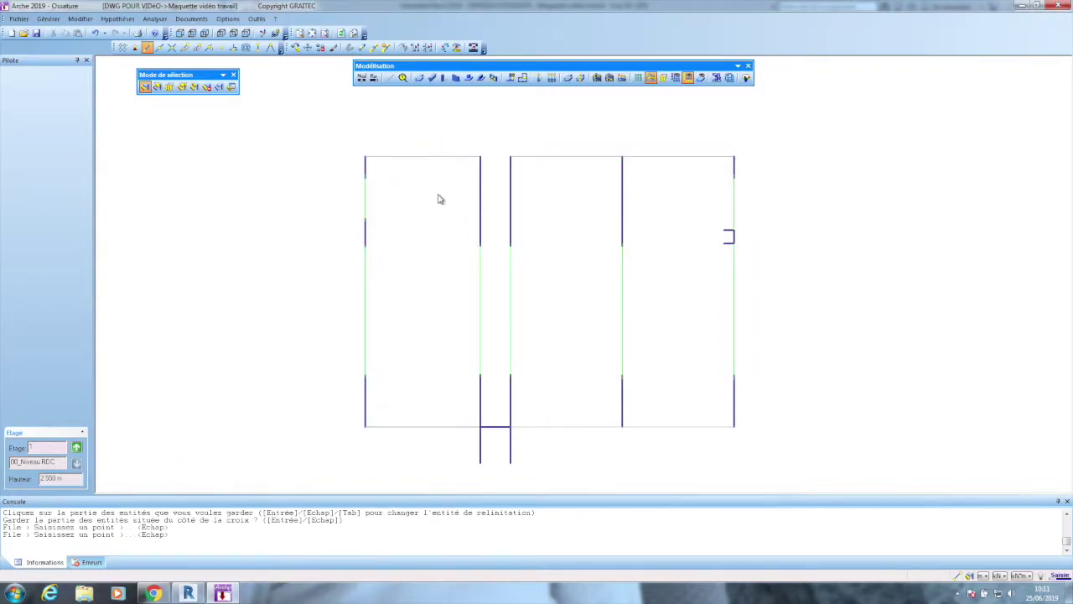
# Go up to storey 01_Niveau R+1 and check the materials of its outer wall and middle wall.
pyautogui.click(76, 448)
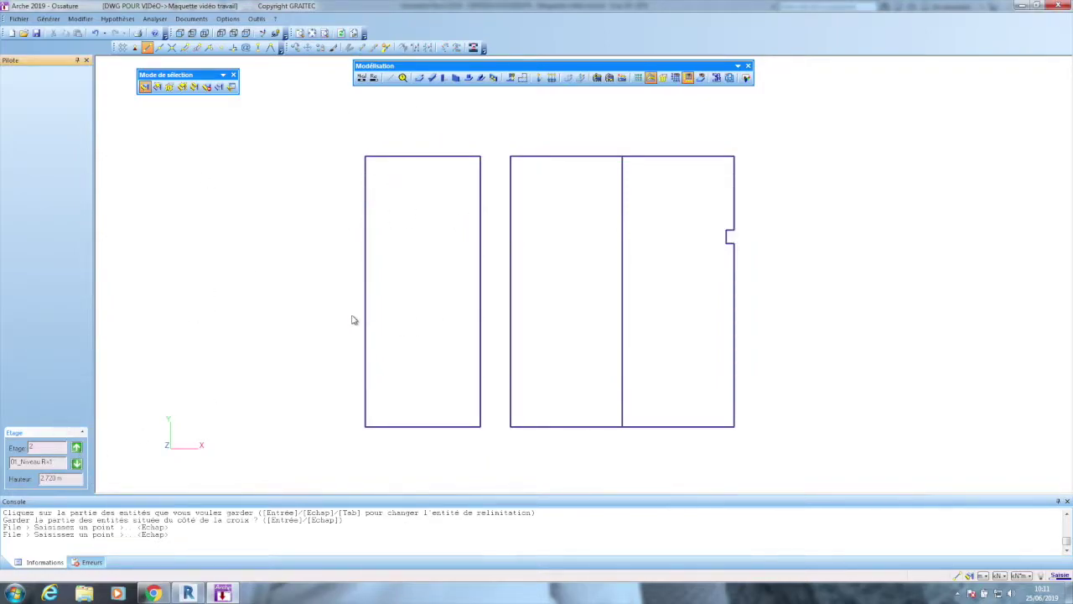
pyautogui.click(366, 322)
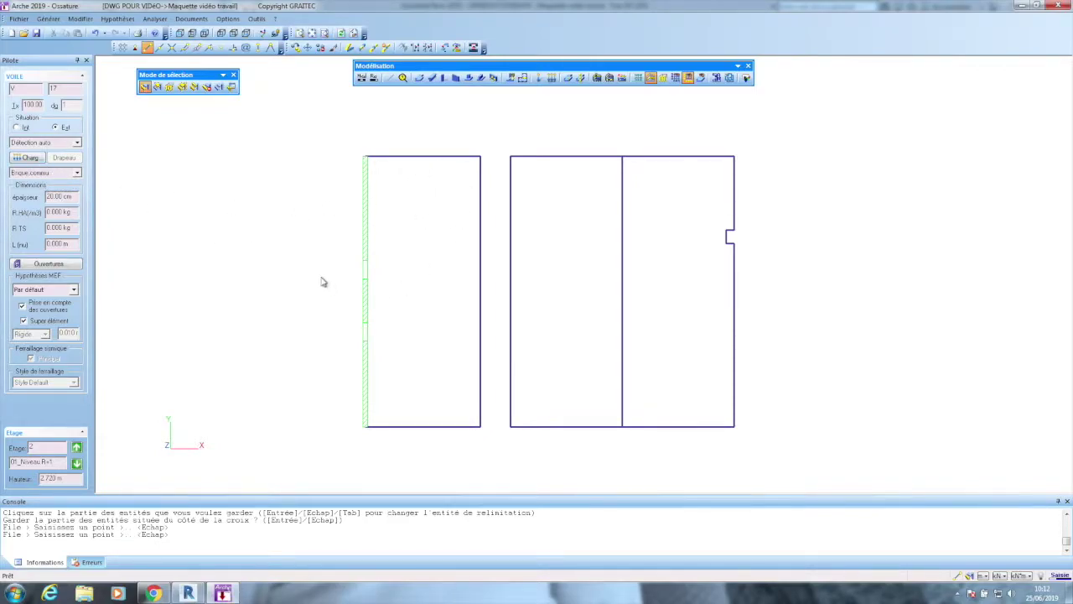
pyautogui.click(634, 280)
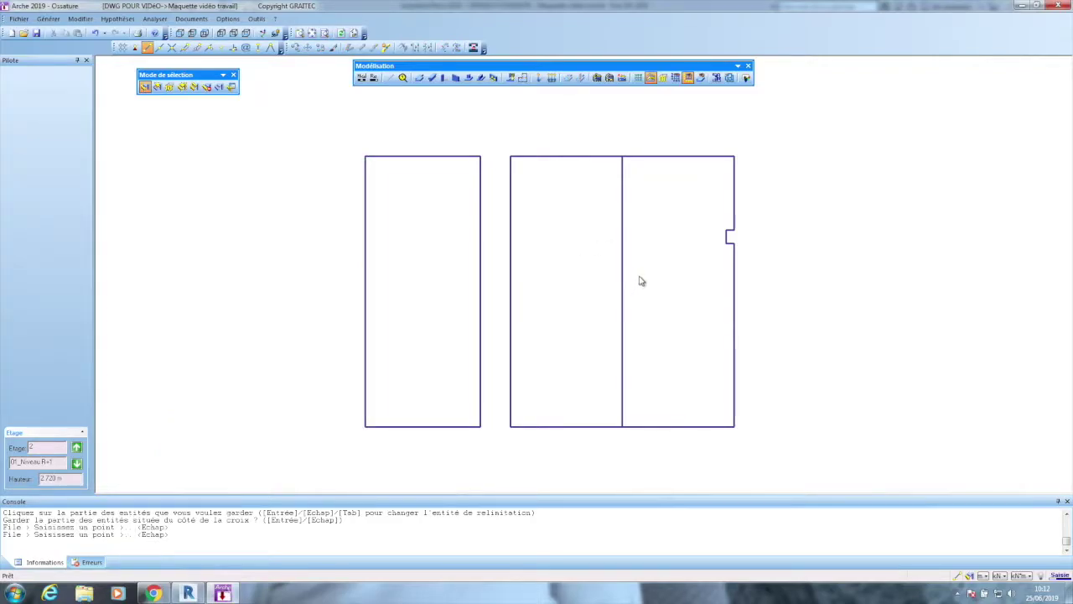
pyautogui.click(622, 283)
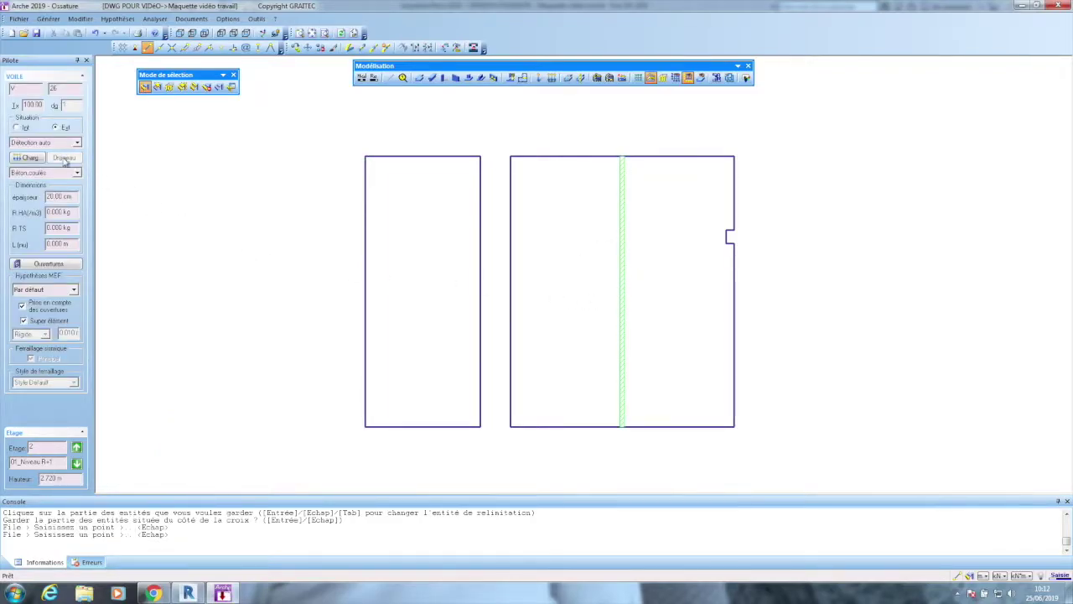
pyautogui.click(383, 247)
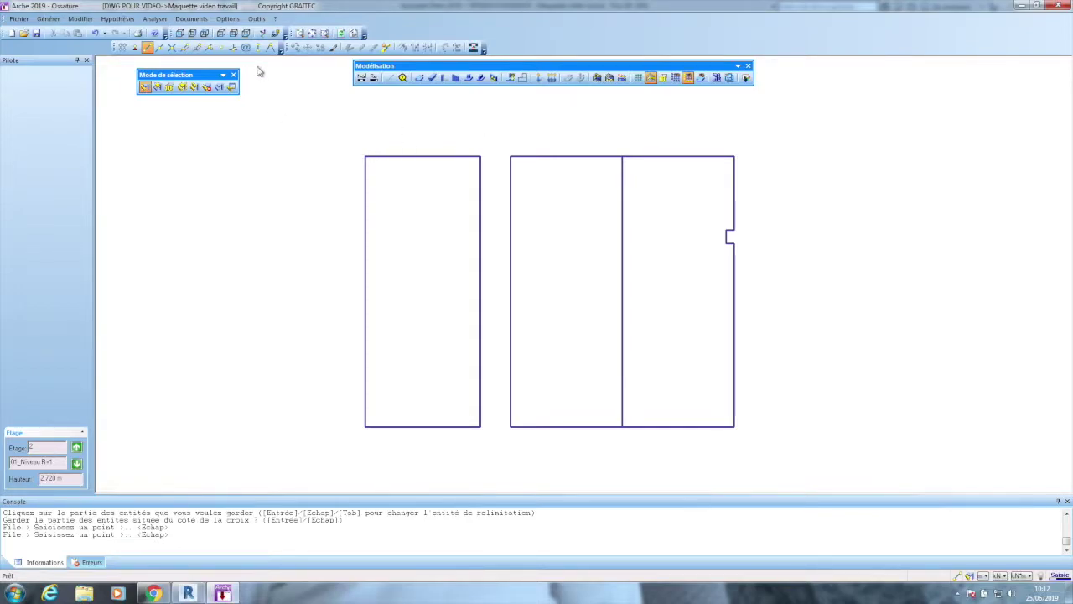
# Display the slabs of 01_Niveau R+1 and check the properties of the projecting and main slabs.
pyautogui.click(702, 78)
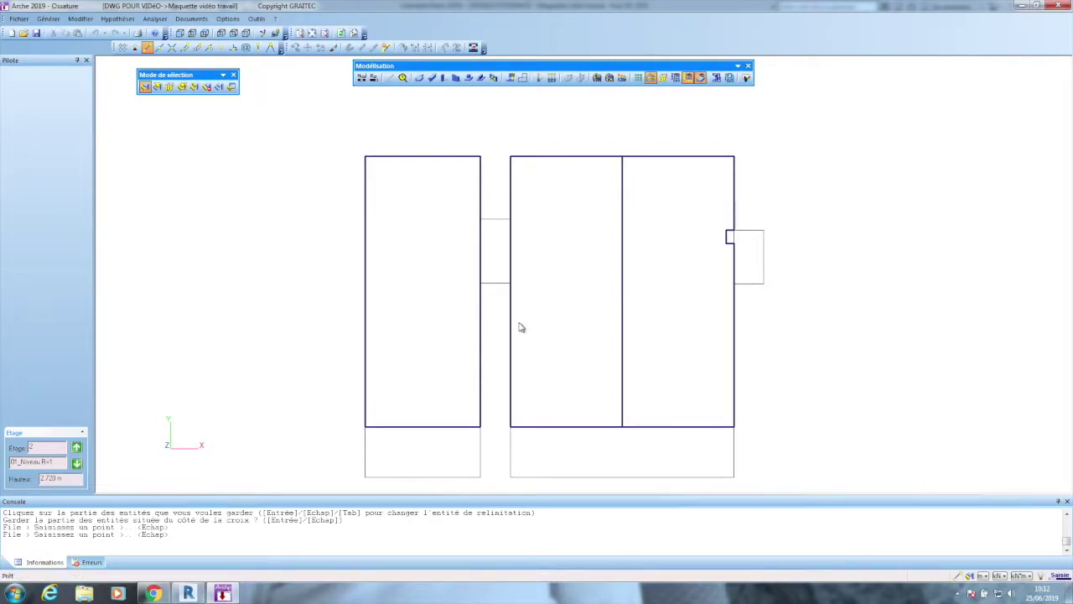
pyautogui.click(480, 461)
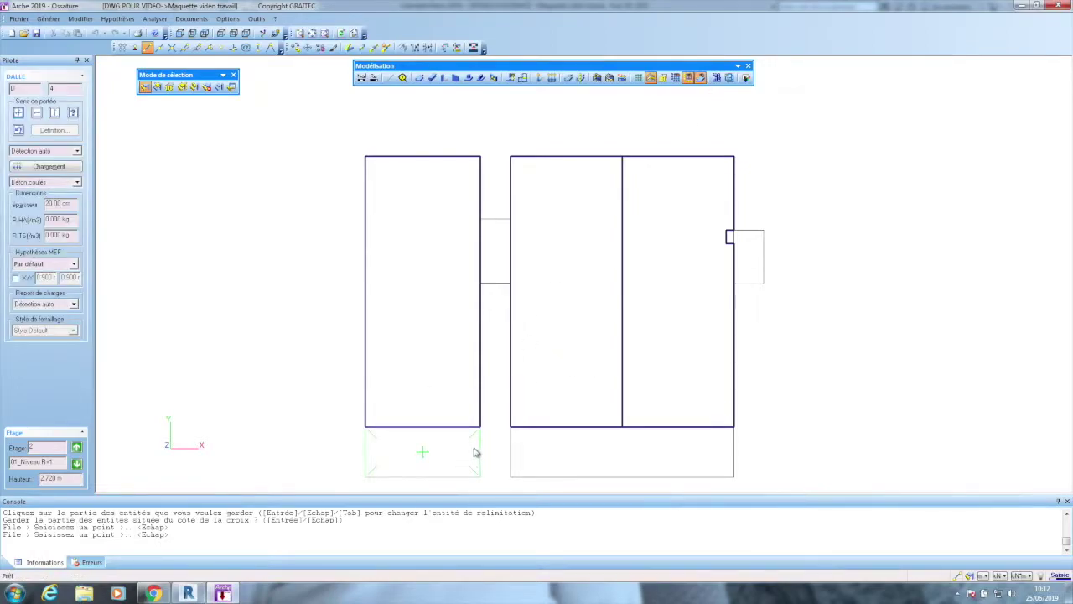
pyautogui.click(455, 164)
pyautogui.press('Escape')
pyautogui.press('Escape')
pyautogui.click(510, 445)
pyautogui.press('Escape')
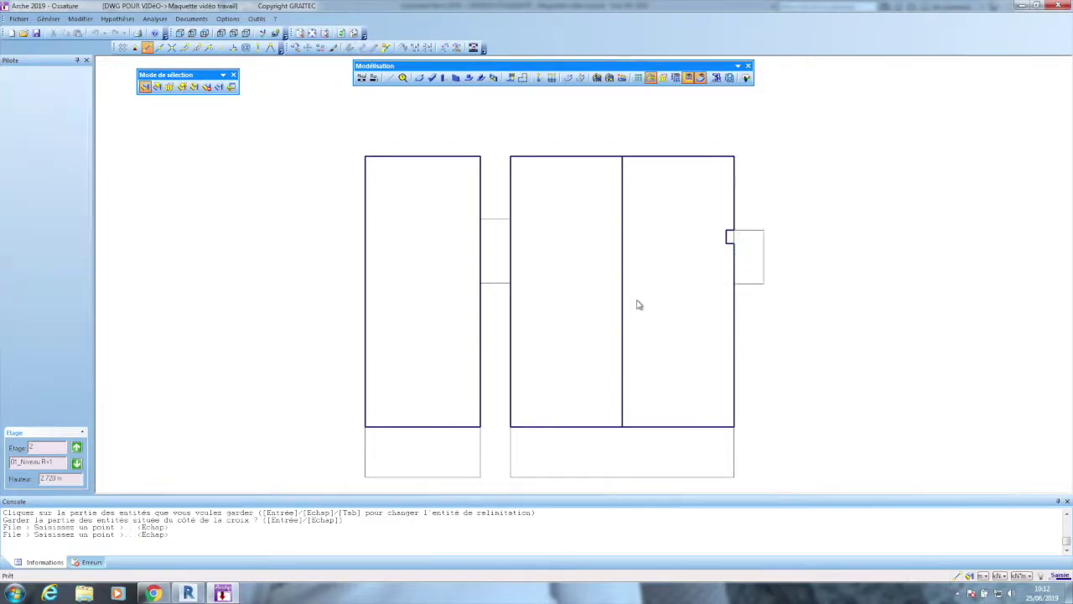
pyautogui.click(660, 160)
pyautogui.click(568, 156)
pyautogui.press('Escape')
# Show the model in perspective with all storeys displayed.
pyautogui.click(233, 35)
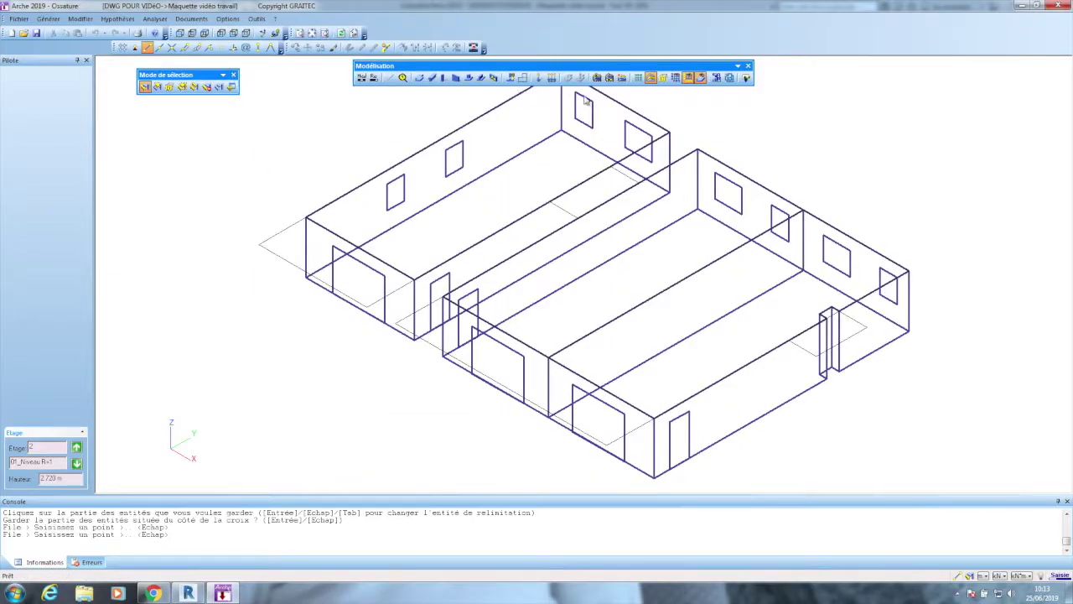
pyautogui.click(651, 78)
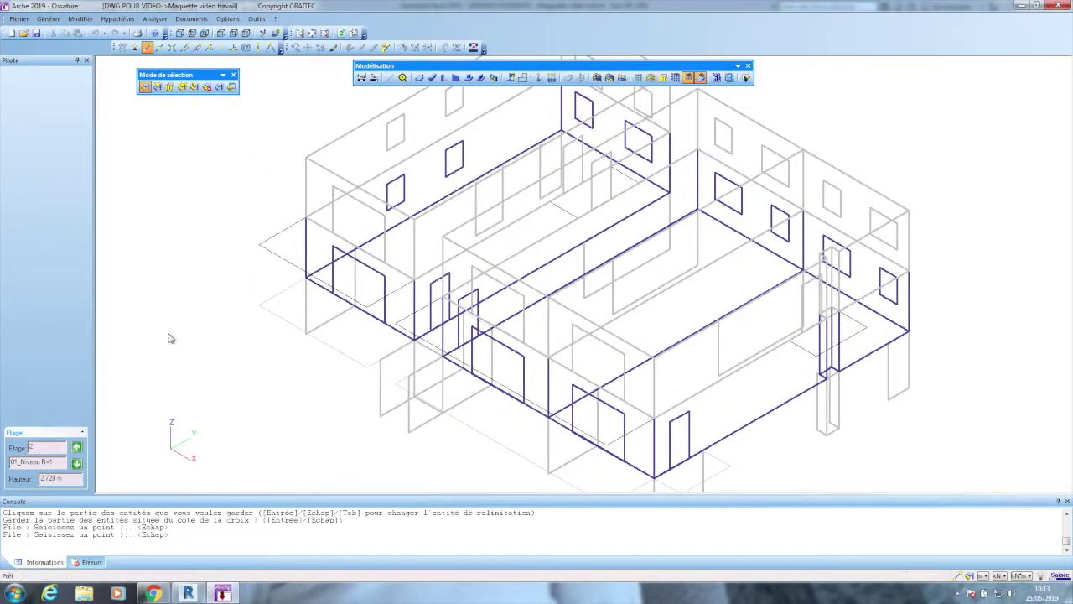
pyautogui.scroll(-1, 169, 338)
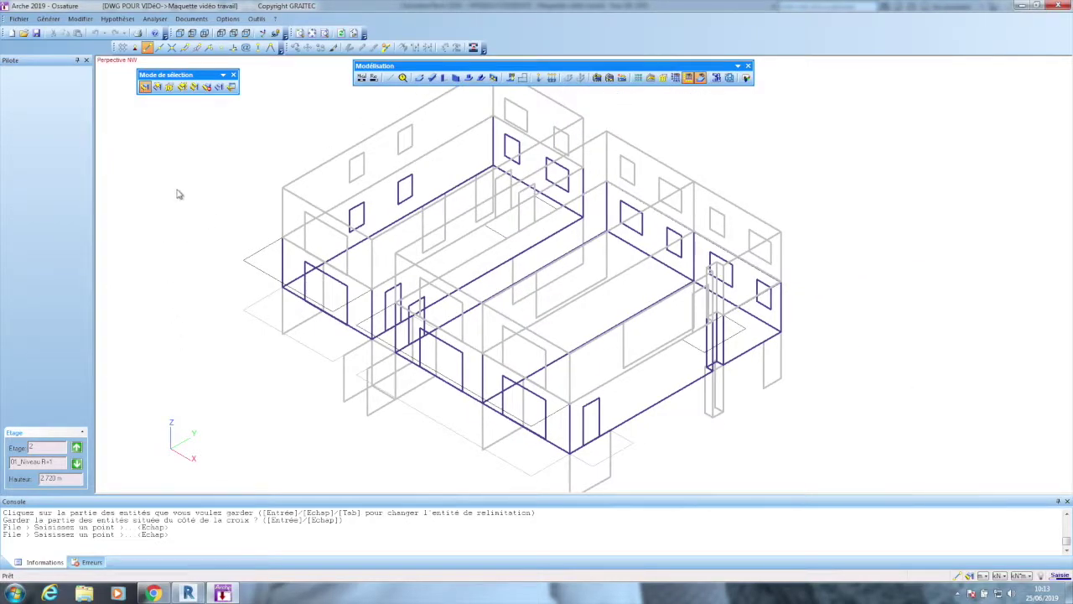
# Set the surcharges of all slabs on every storey to G = 1 kN and Q = 1.5 kN per m².
pyautogui.click(194, 86)
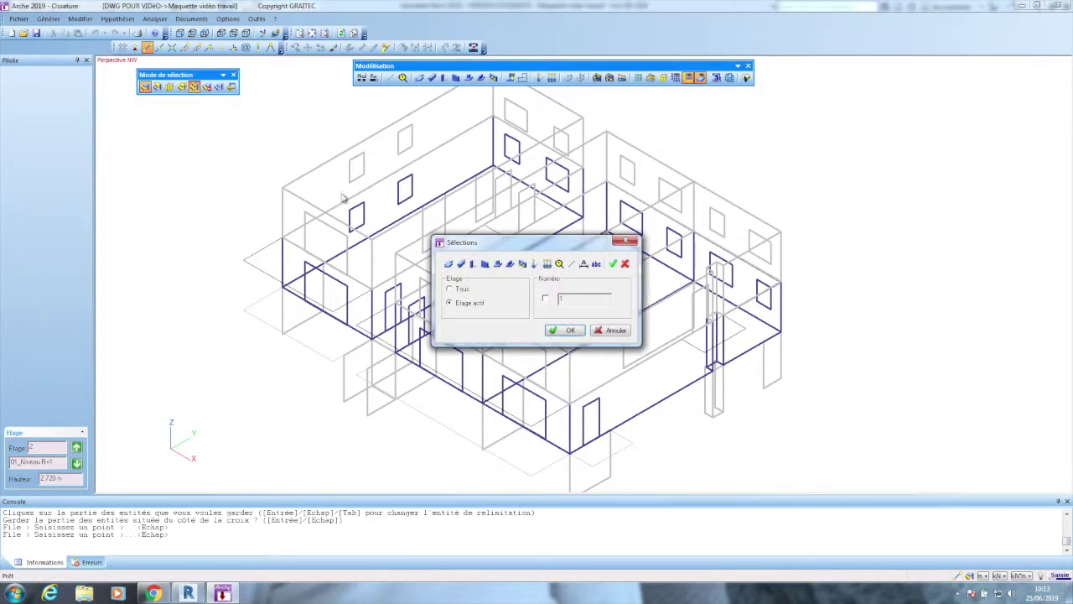
pyautogui.click(449, 264)
pyautogui.click(462, 291)
pyautogui.click(563, 330)
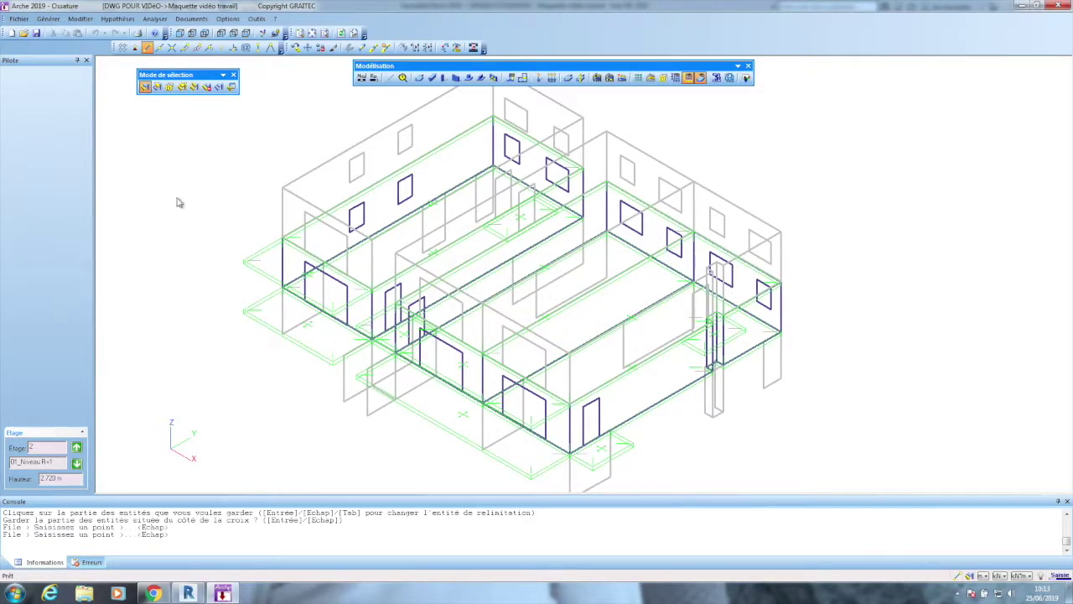
pyautogui.click(80, 19)
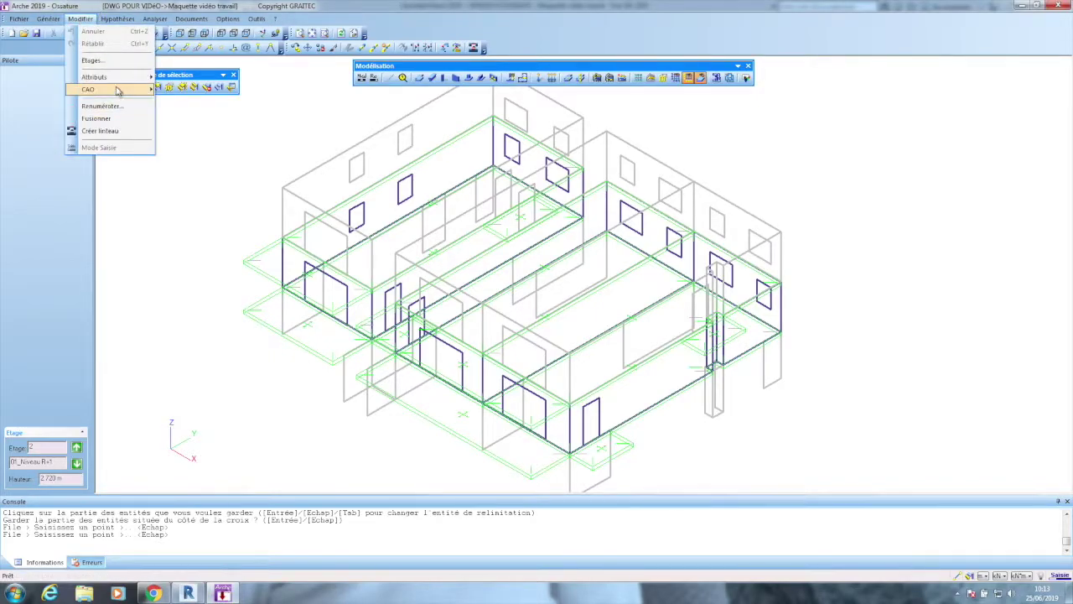
pyautogui.click(81, 18)
pyautogui.click(82, 19)
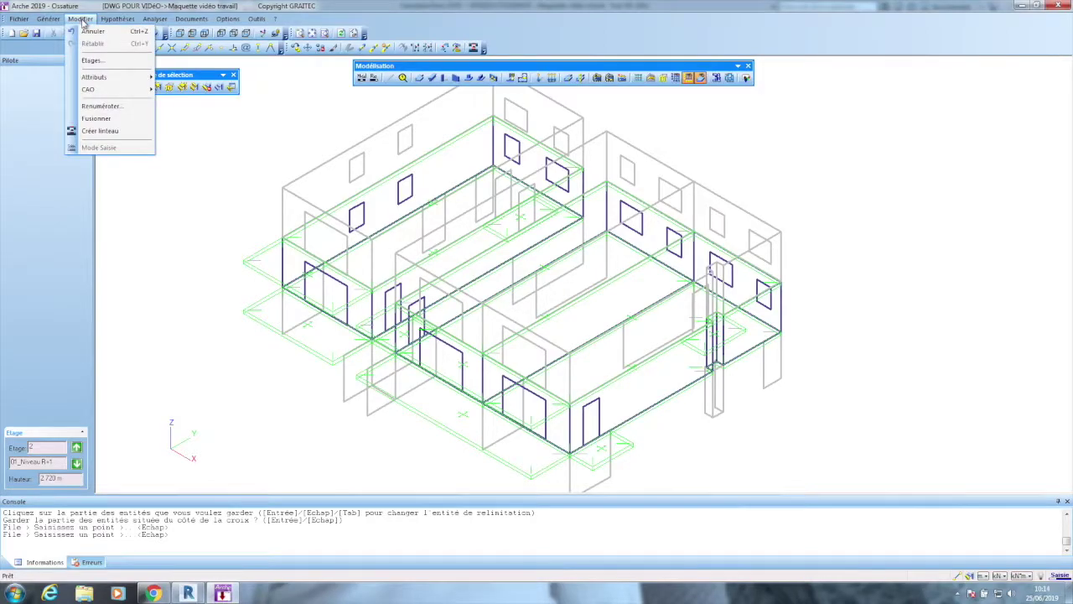
pyautogui.moveTo(102, 84)
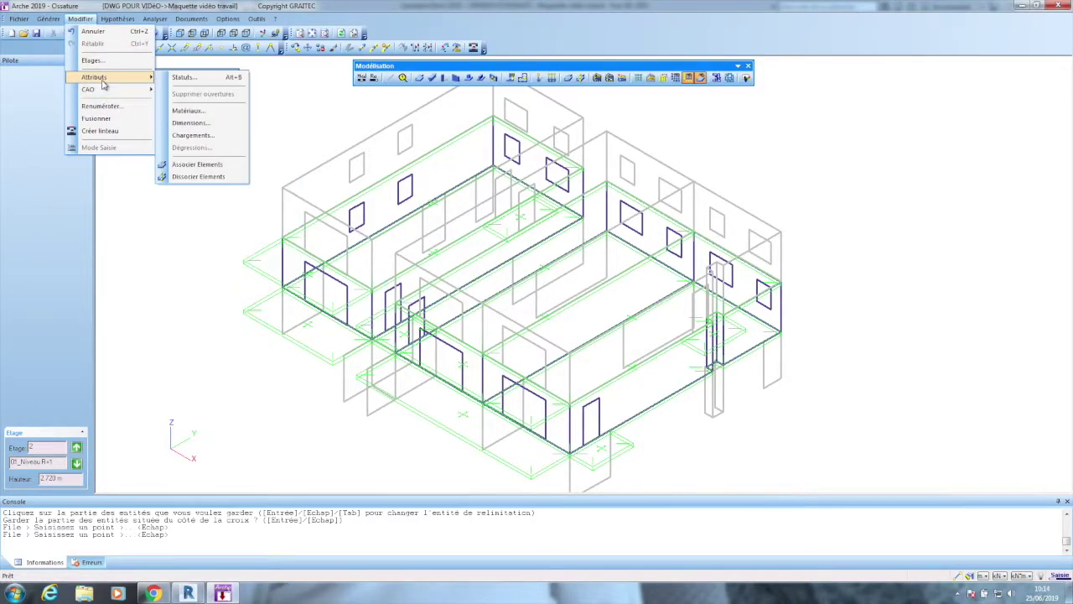
pyautogui.click(192, 135)
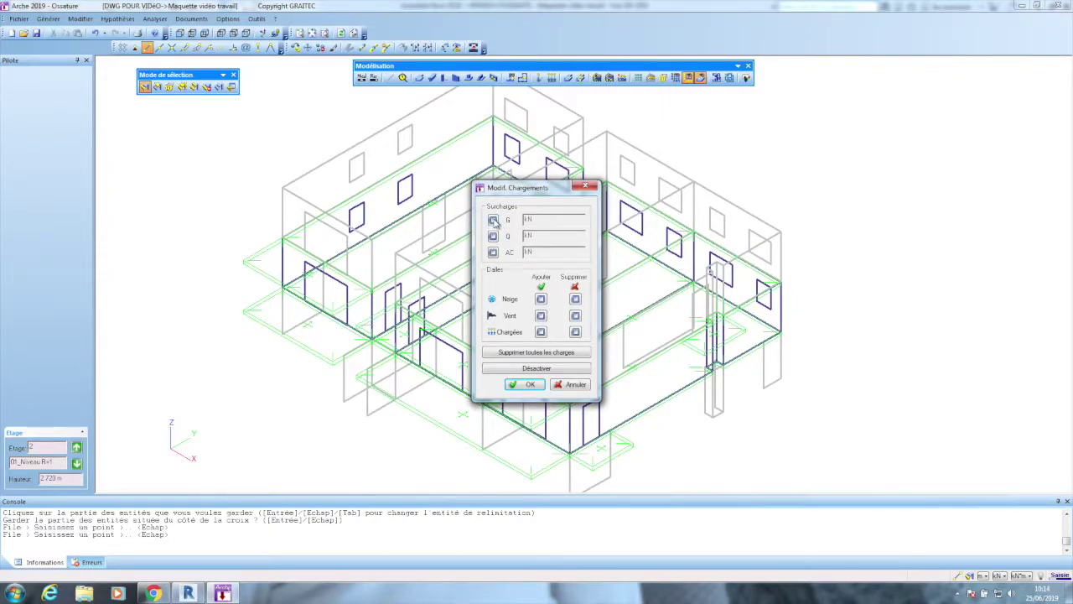
pyautogui.click(494, 220)
pyautogui.click(494, 237)
pyautogui.click(494, 253)
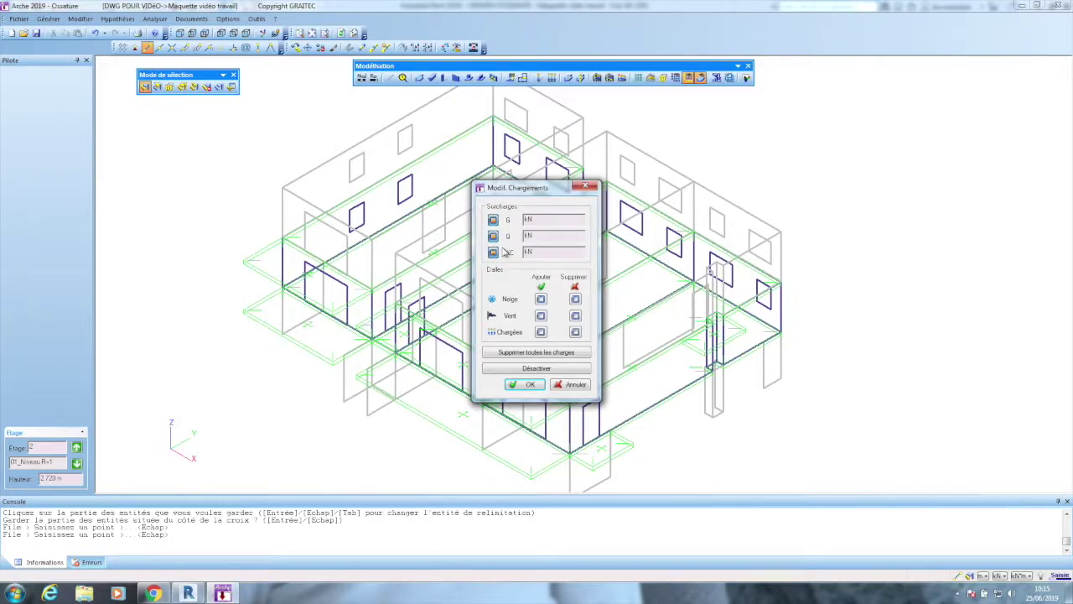
pyautogui.click(493, 254)
pyautogui.click(493, 236)
pyautogui.click(526, 235)
pyautogui.click(527, 384)
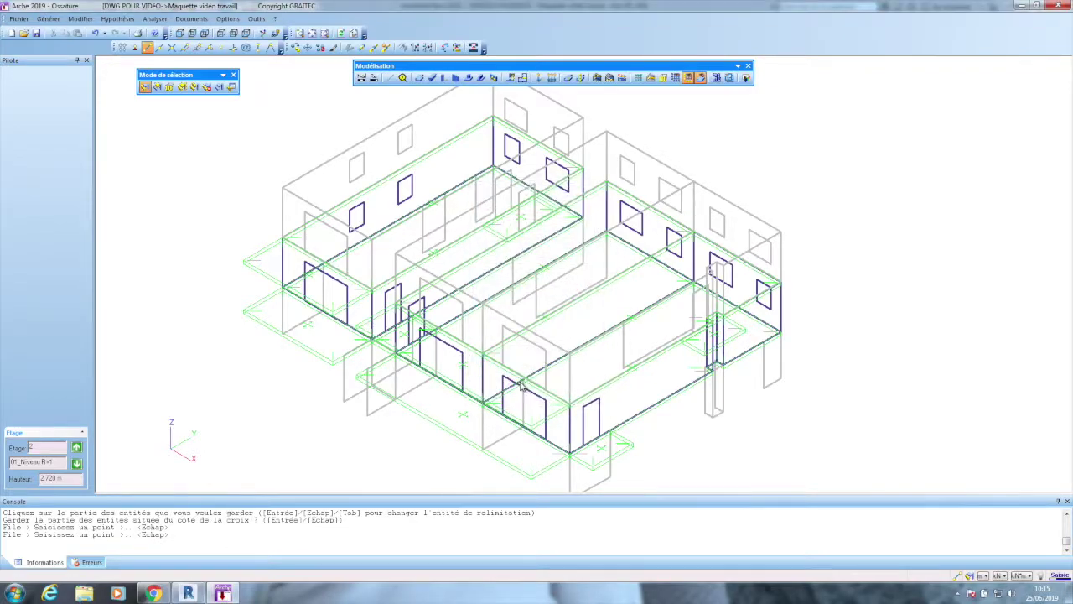
# Check the loads applied to the projecting slab along the front of the larger block, leaving them unedited.
pyautogui.click(460, 435)
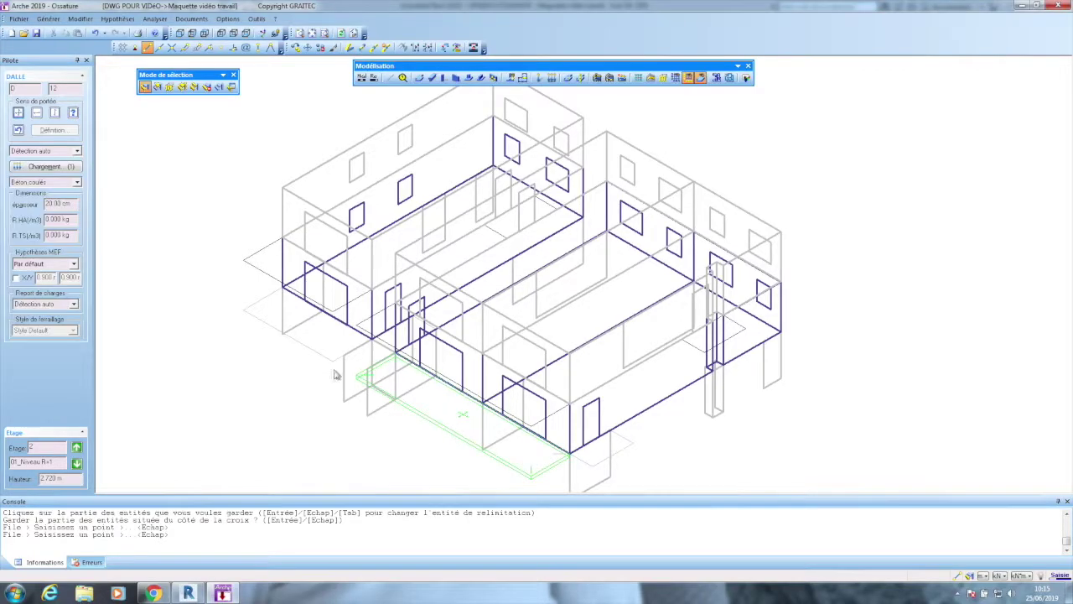
pyautogui.click(46, 166)
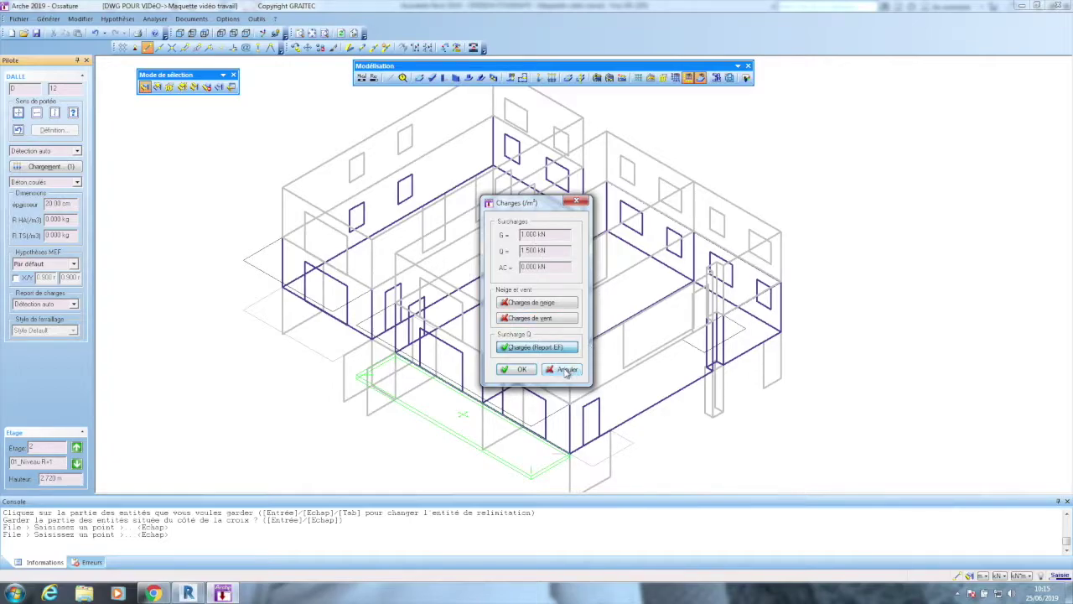
pyautogui.click(565, 370)
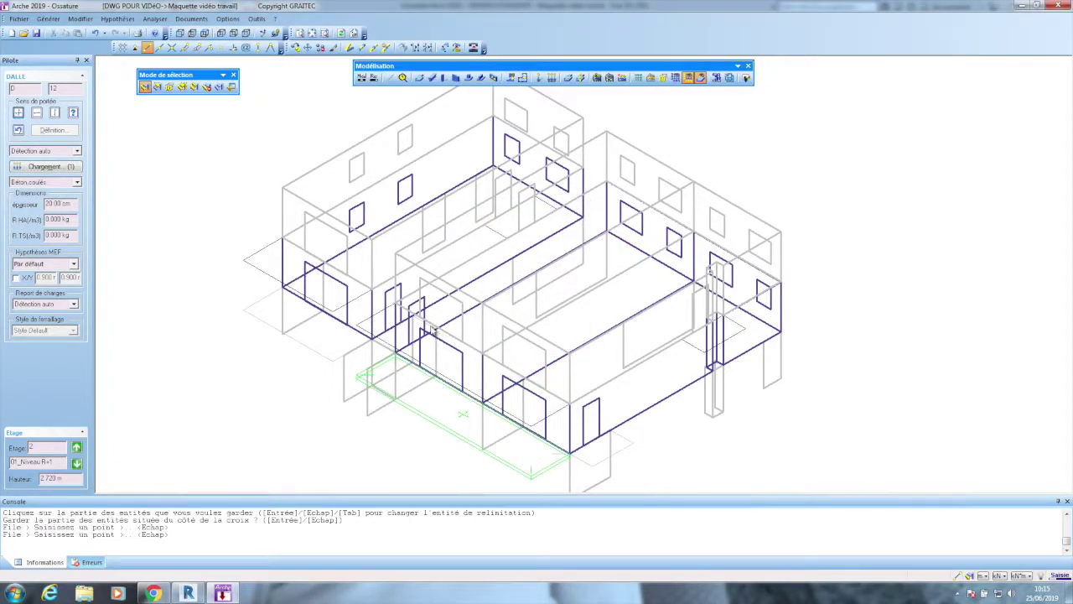
pyautogui.press('Escape')
# Select all walls of storey 02_Niveau R+2 and view the surcharge options for changing their loads together, without editing them.
pyautogui.click(77, 448)
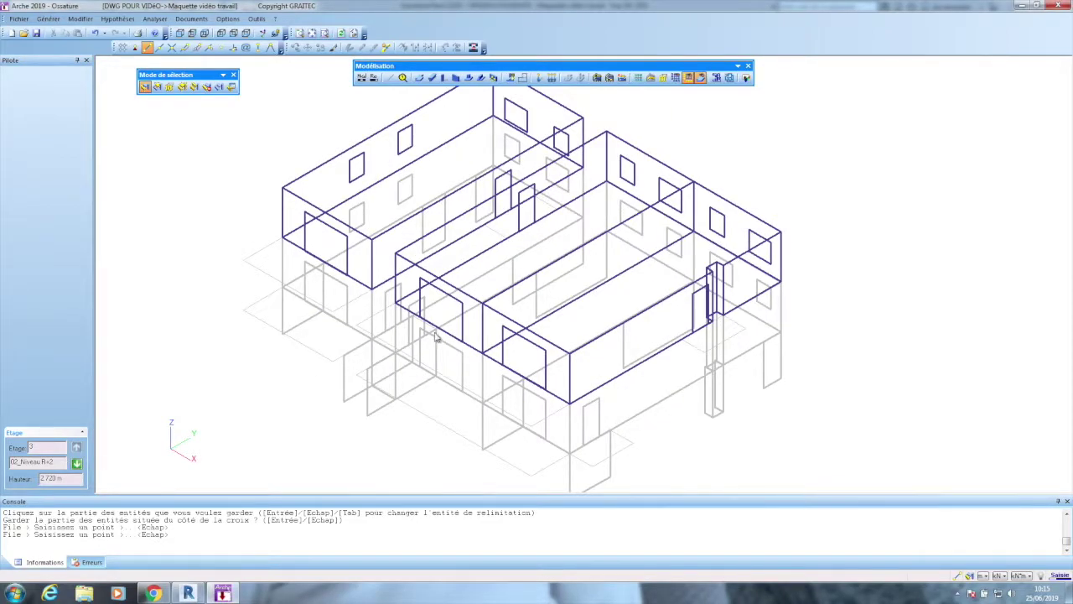
pyautogui.click(530, 333)
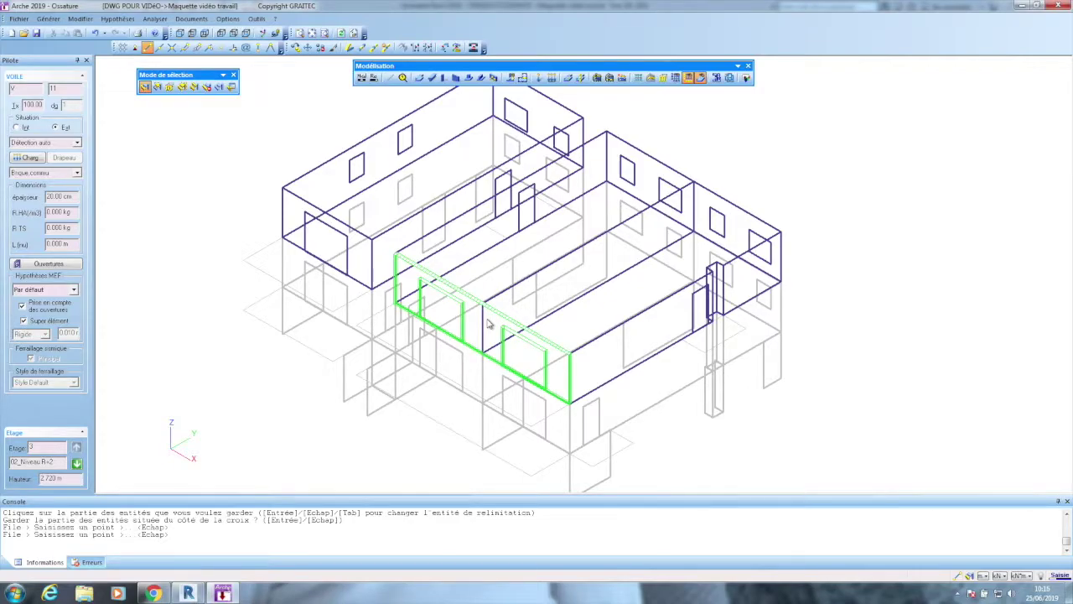
pyautogui.click(193, 86)
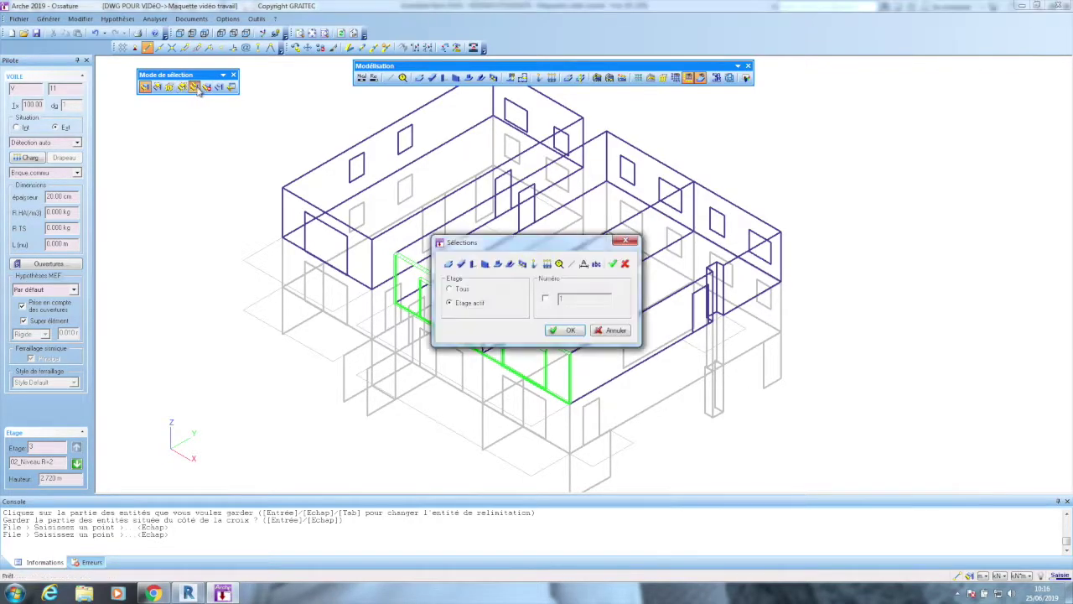
pyautogui.click(563, 329)
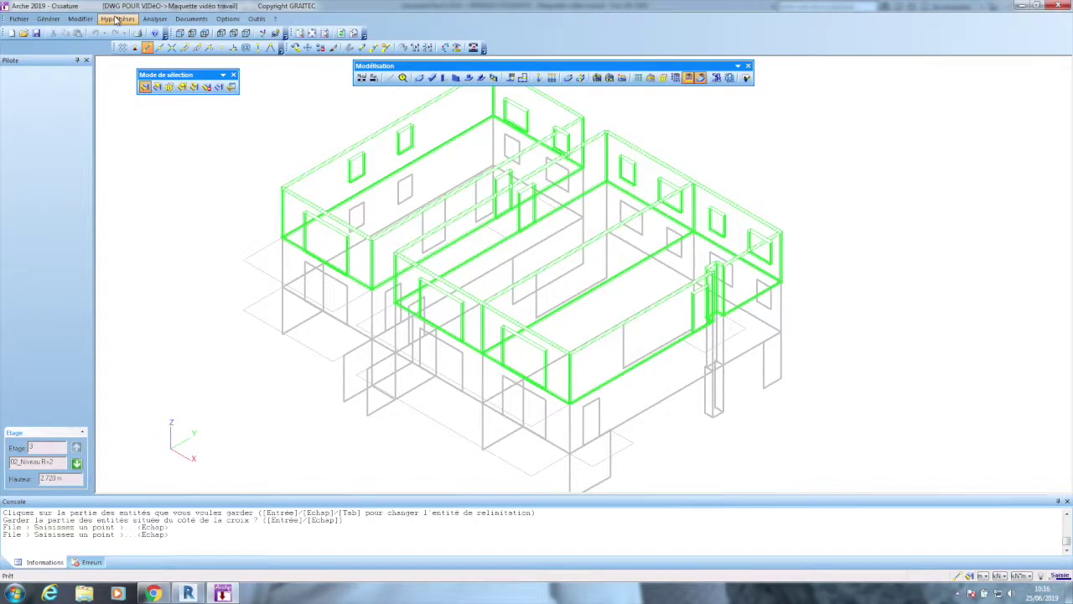
pyautogui.click(80, 18)
pyautogui.moveTo(94, 76)
pyautogui.click(201, 108)
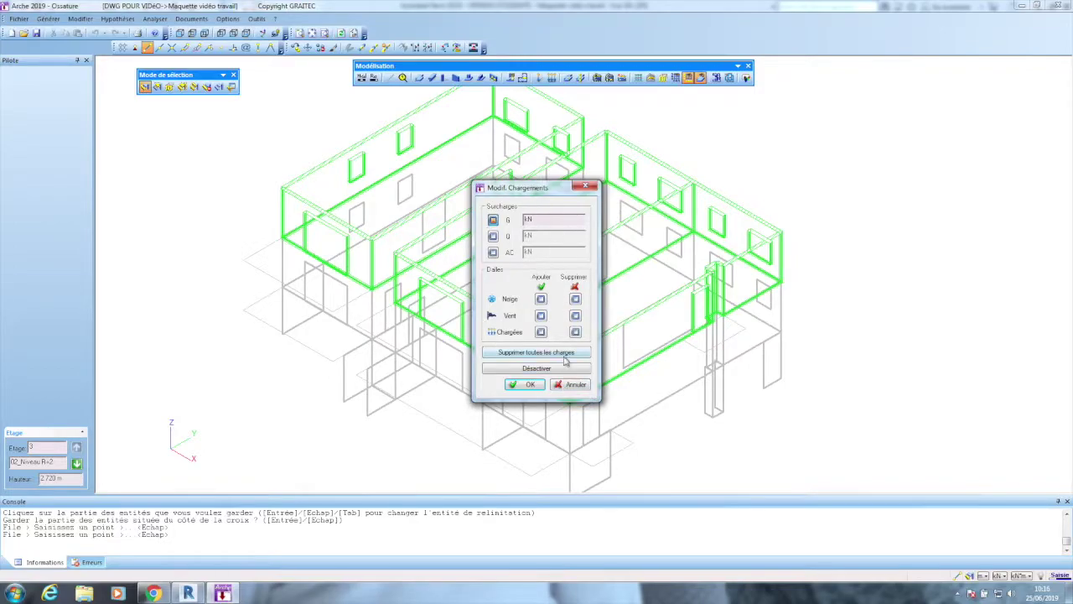
pyautogui.press('Escape')
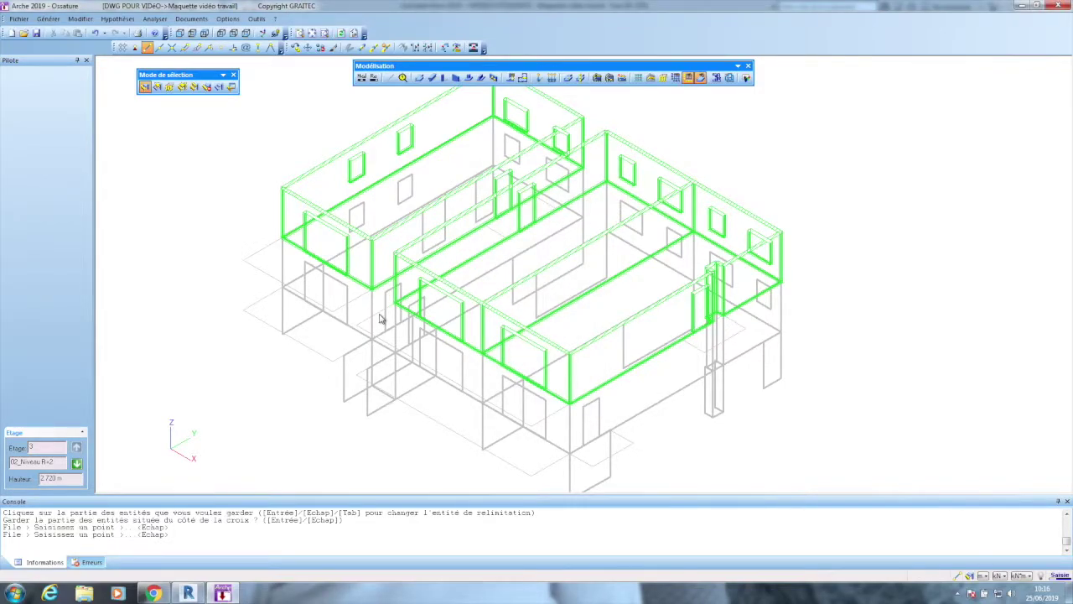
# Start a new point load on the front wall of the larger block and discard it.
pyautogui.click(470, 301)
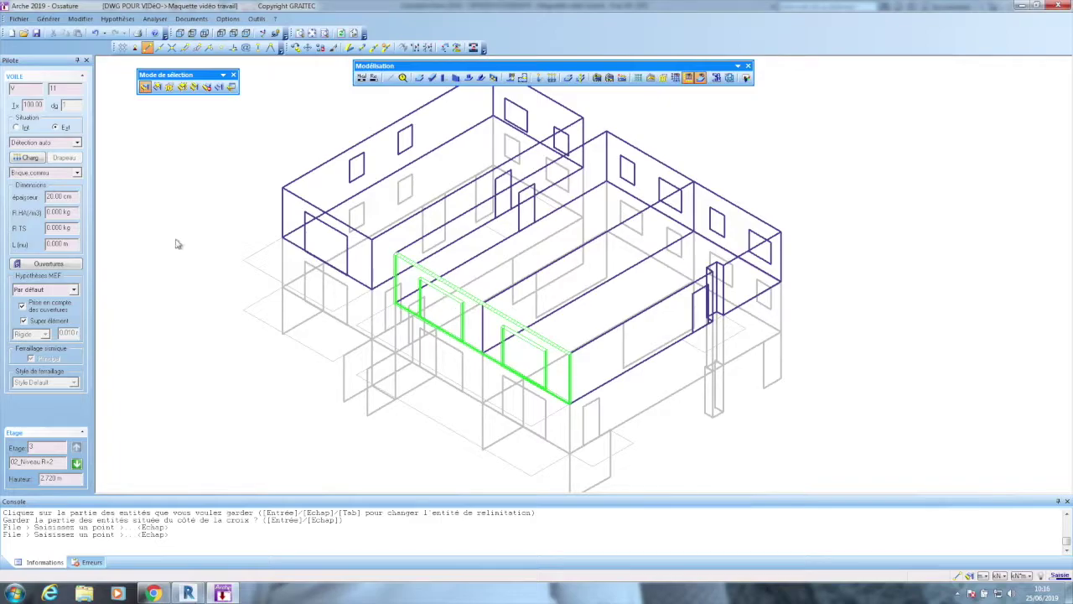
pyautogui.click(30, 157)
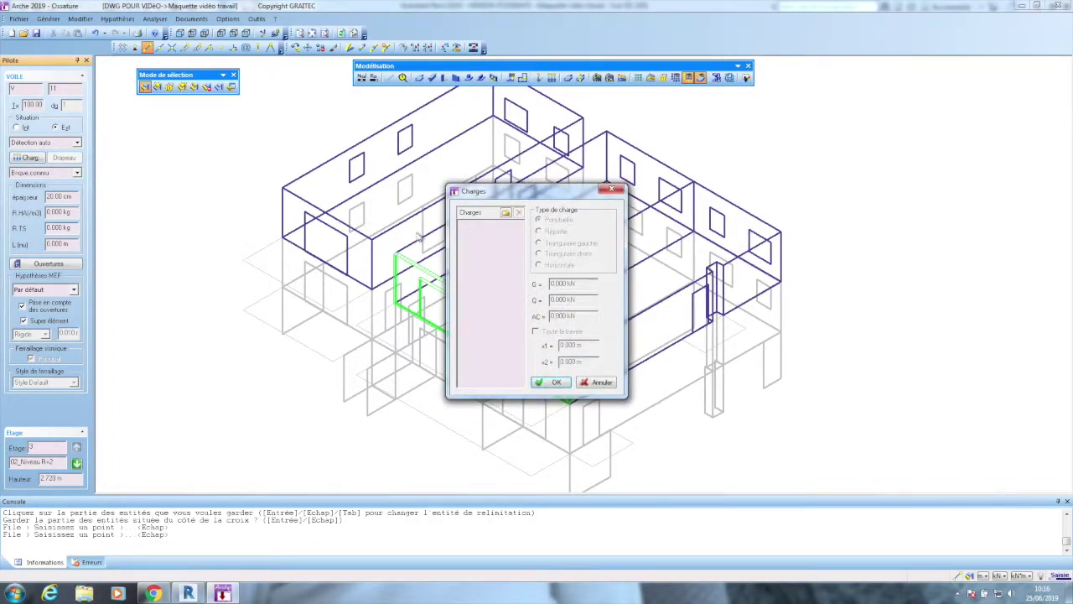
pyautogui.click(506, 213)
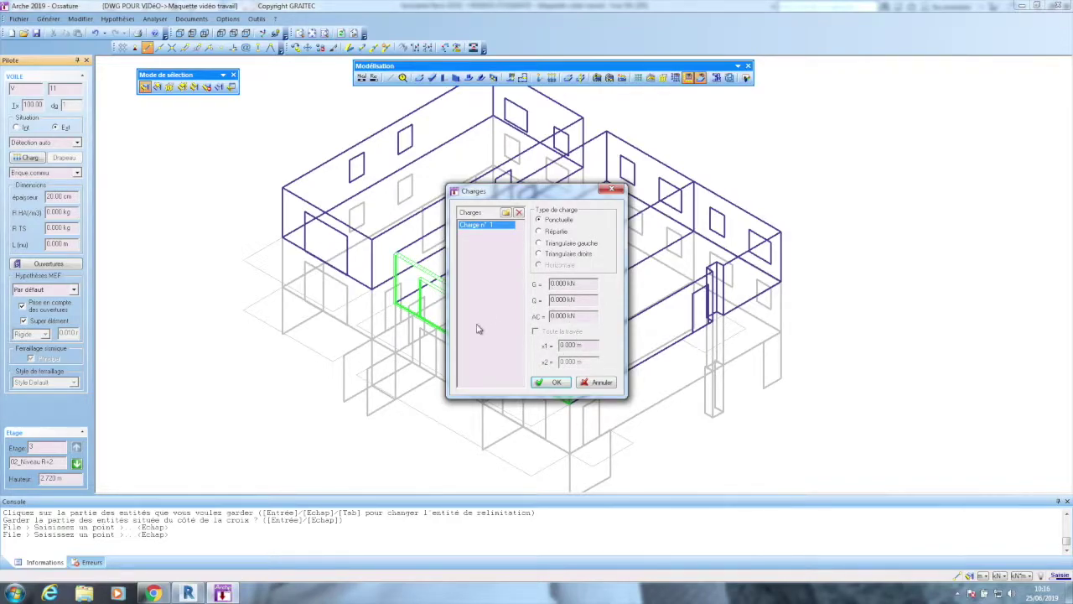
pyautogui.click(598, 383)
pyautogui.press('Escape')
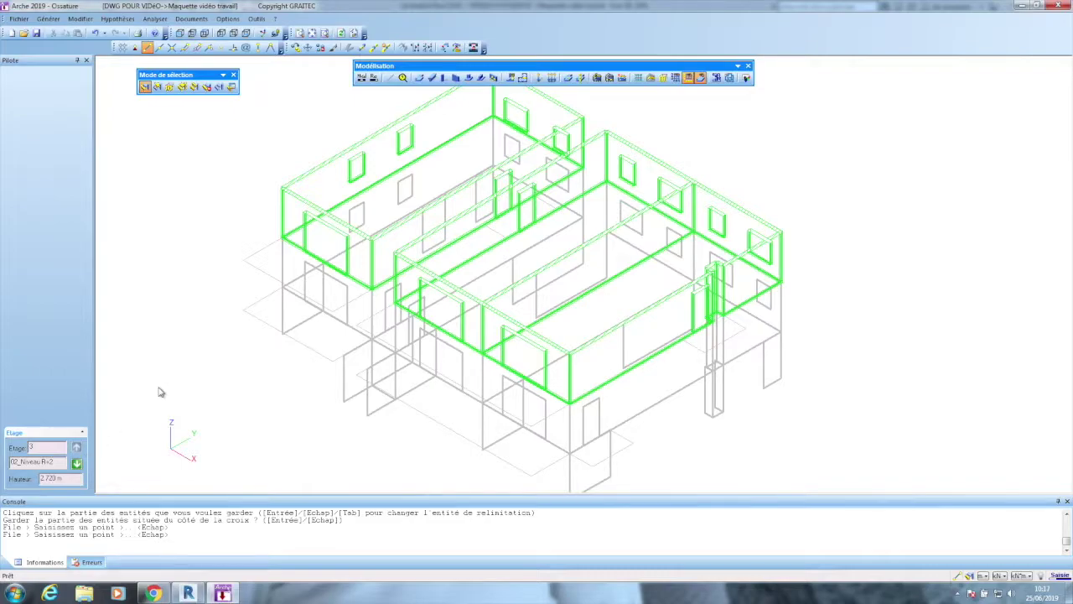
# Show only storey 00_Niveau RDC in top view, with nothing selected and the slabs hidden.
pyautogui.click(77, 465)
pyautogui.click(77, 466)
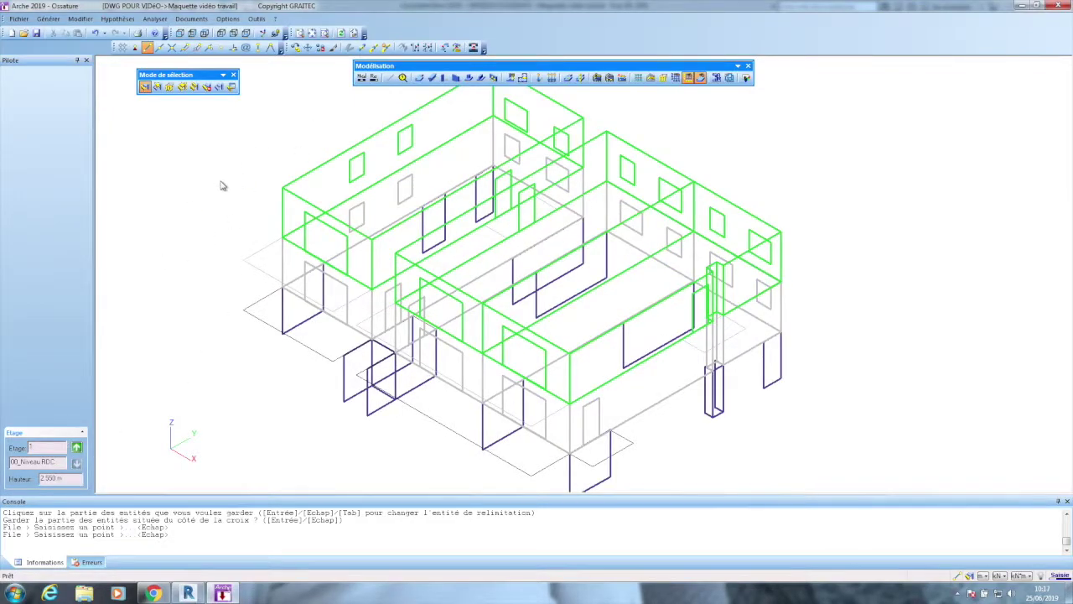
pyautogui.click(206, 34)
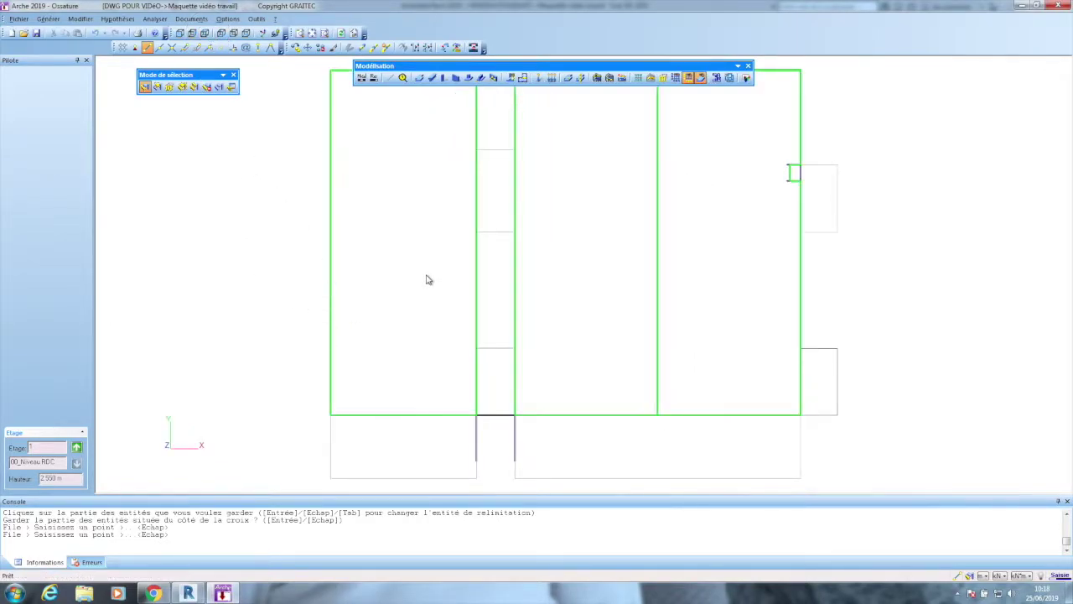
pyautogui.click(207, 333)
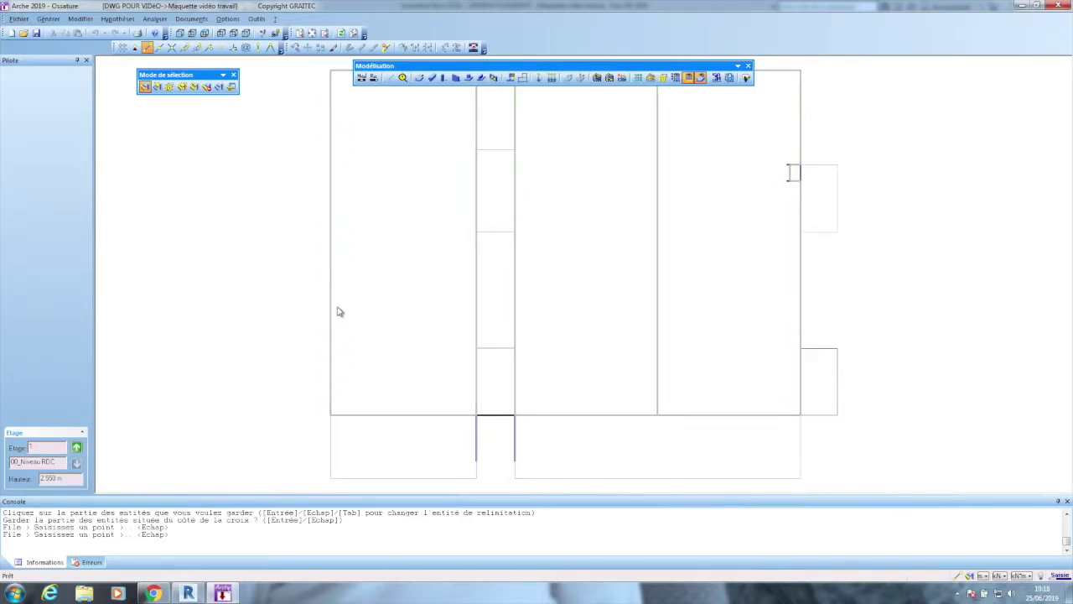
pyautogui.click(650, 77)
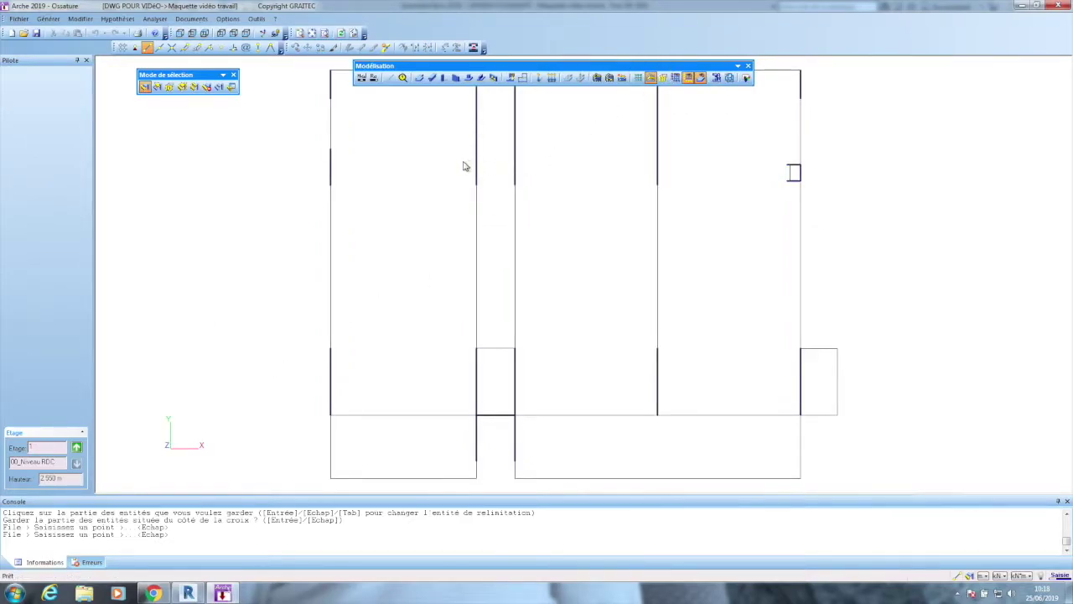
pyautogui.scroll(-1, 405, 271)
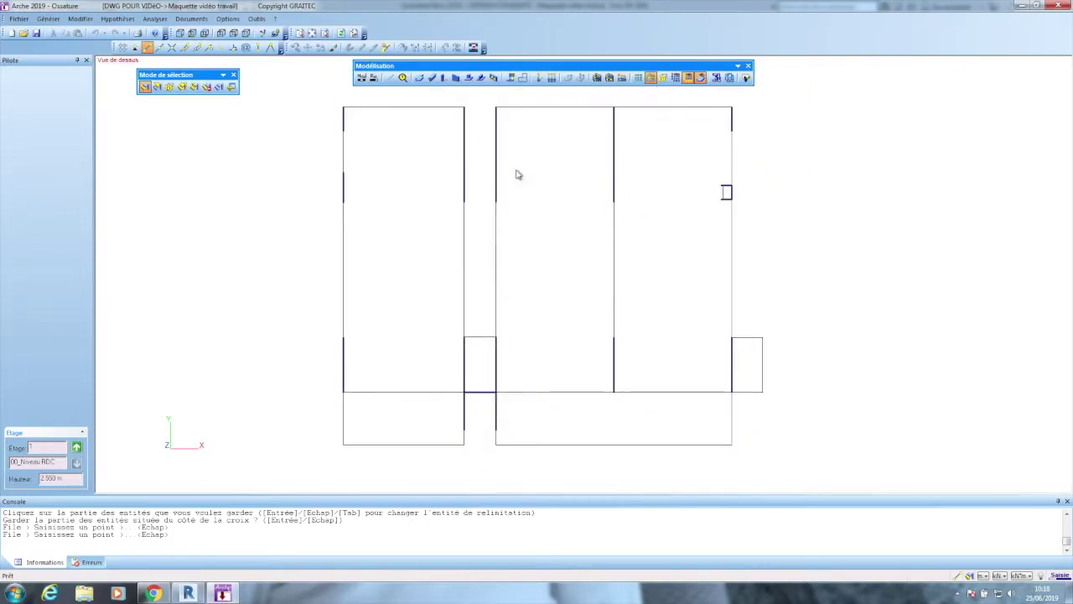
pyautogui.click(701, 79)
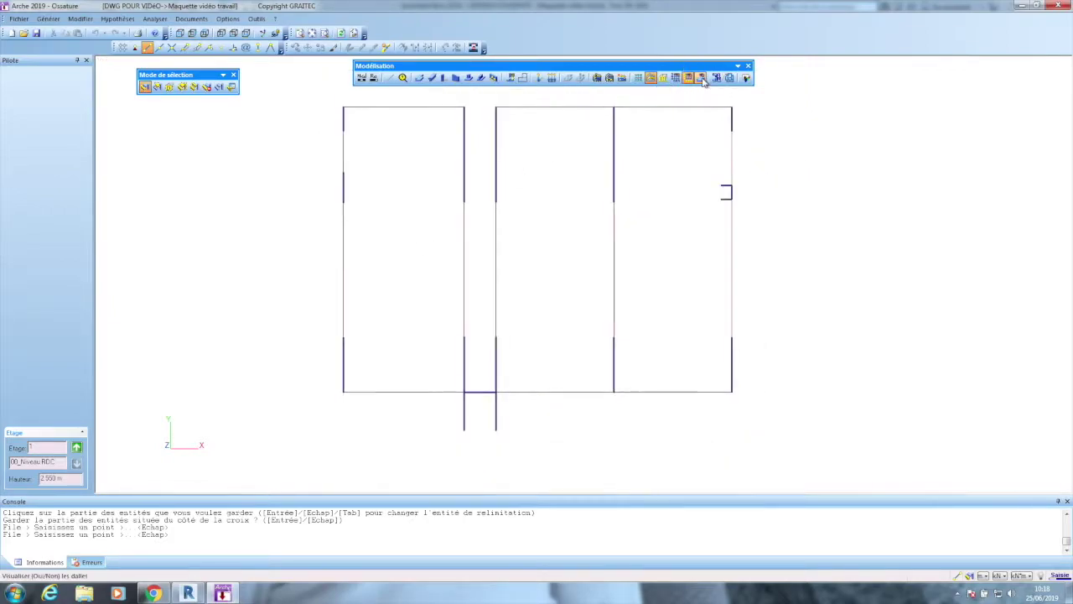
pyautogui.scroll(-3, 520, 312)
pyautogui.scroll(2, 514, 151)
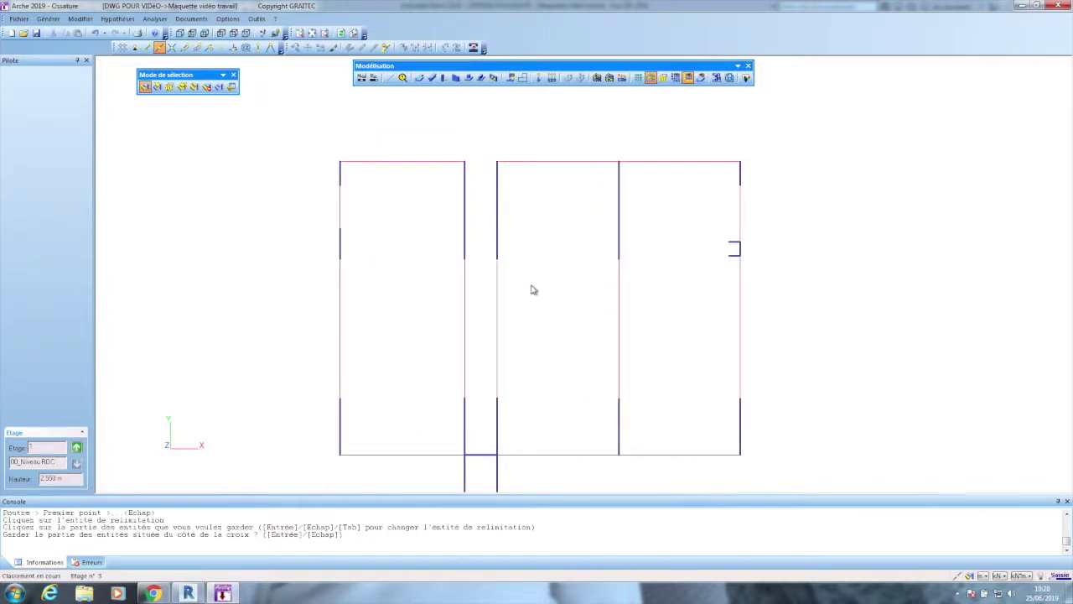
# Examine where the beam on the inner side of the smaller block meets the adjoining walls.
pyautogui.click(465, 317)
pyautogui.scroll(3, 465, 252)
pyautogui.scroll(2, 466, 275)
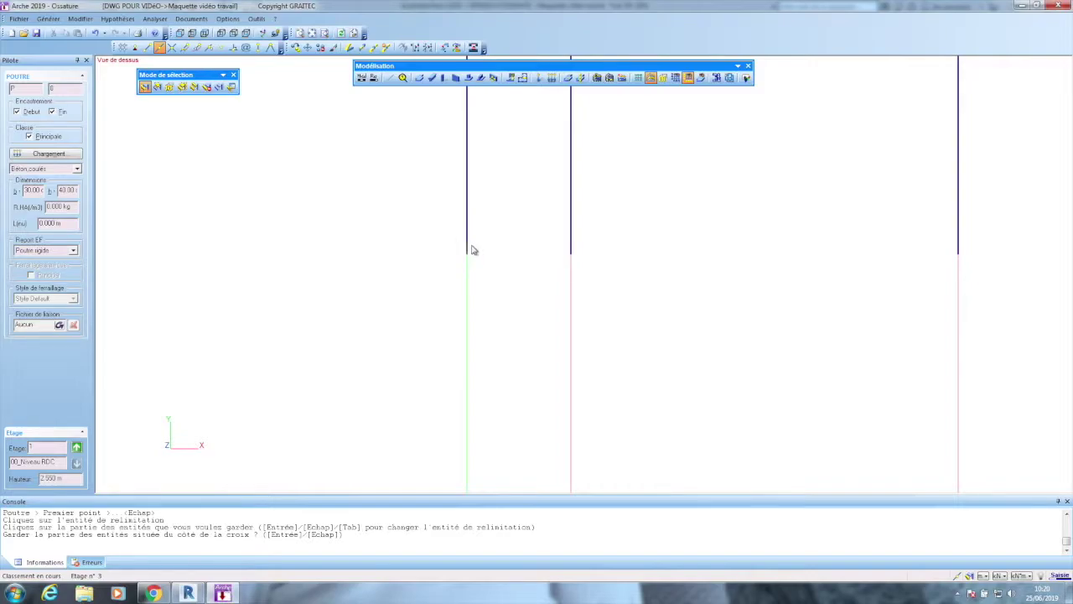
pyautogui.scroll(-5, 464, 252)
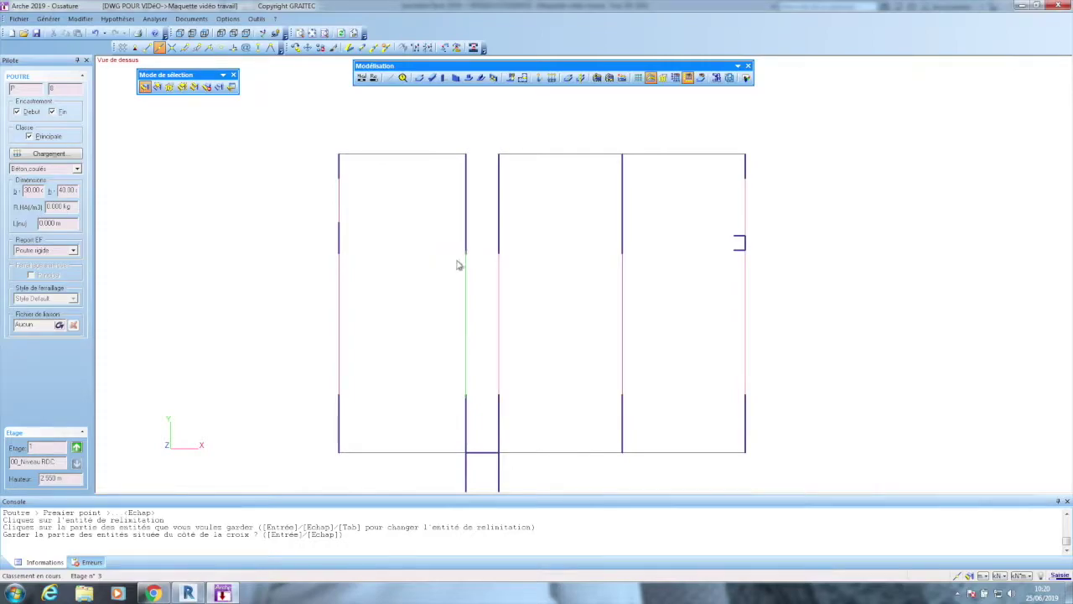
pyautogui.scroll(-1, 457, 267)
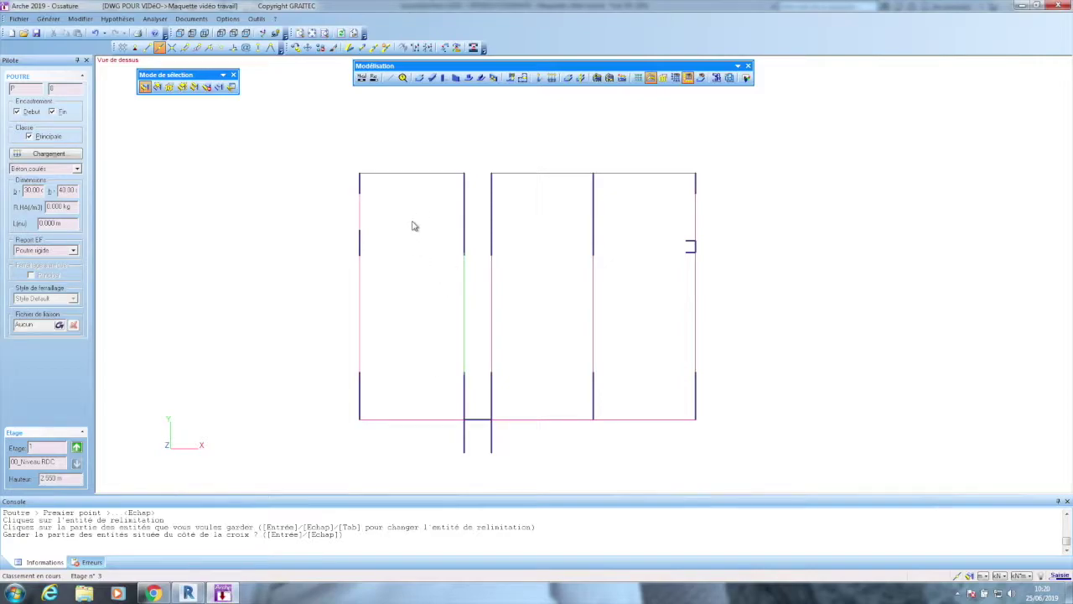
pyautogui.press('Escape')
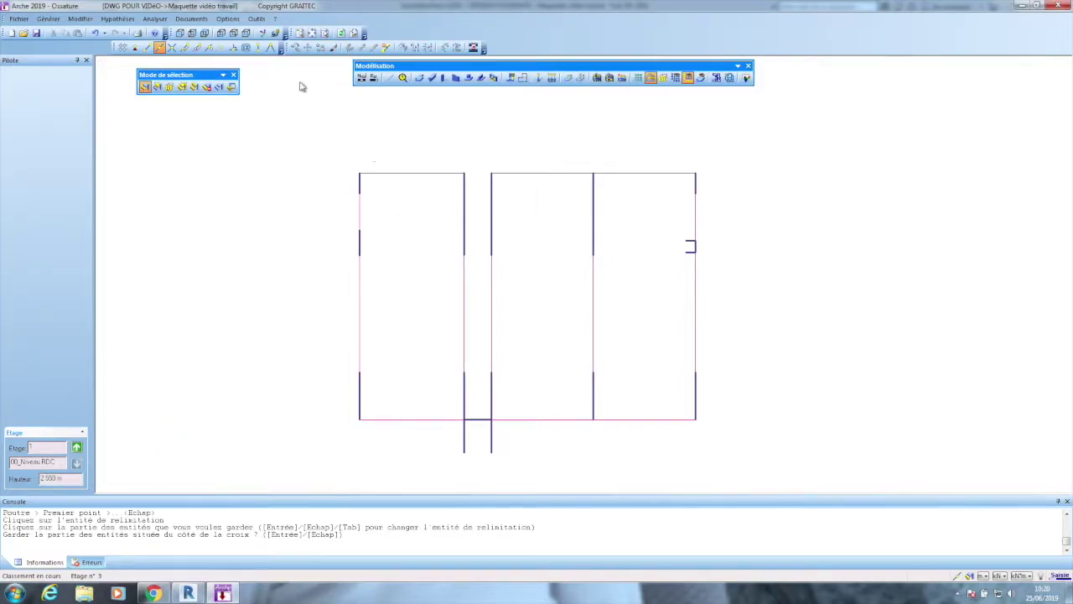
# Select the beams on all storeys and automatically relimit the selected ones on the current storey.
pyautogui.click(195, 88)
pyautogui.click(450, 288)
pyautogui.click(566, 329)
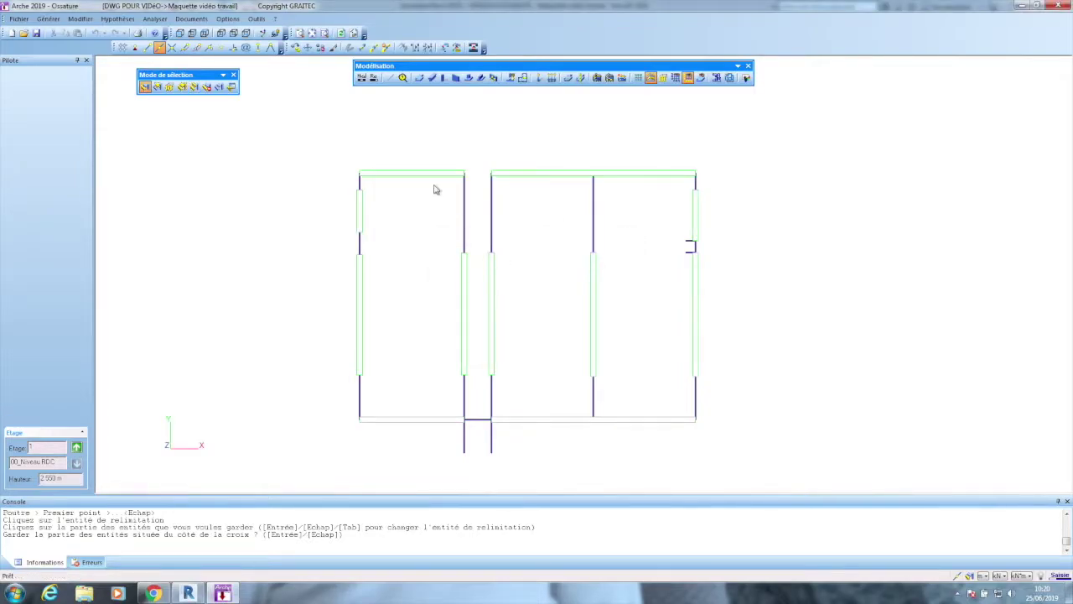
pyautogui.click(385, 48)
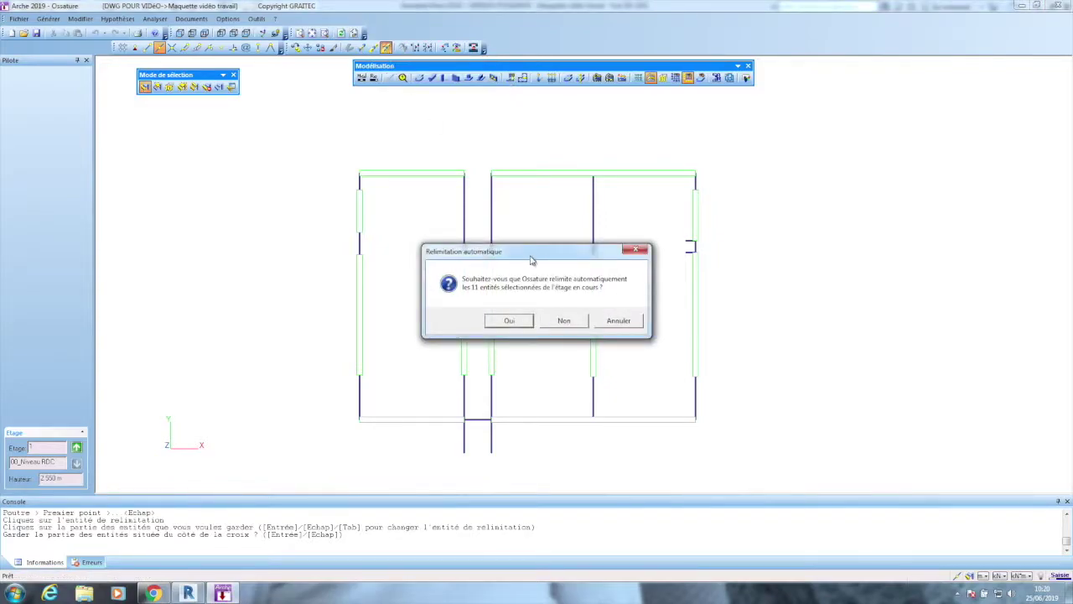
pyautogui.click(514, 320)
# Check the end of the relimited beam on the smaller block's inner side against the wall.
pyautogui.scroll(1, 460, 258)
pyautogui.scroll(2, 461, 257)
pyautogui.click(467, 262)
pyautogui.scroll(1, 466, 259)
pyautogui.scroll(5, 466, 259)
pyautogui.scroll(-5, 459, 263)
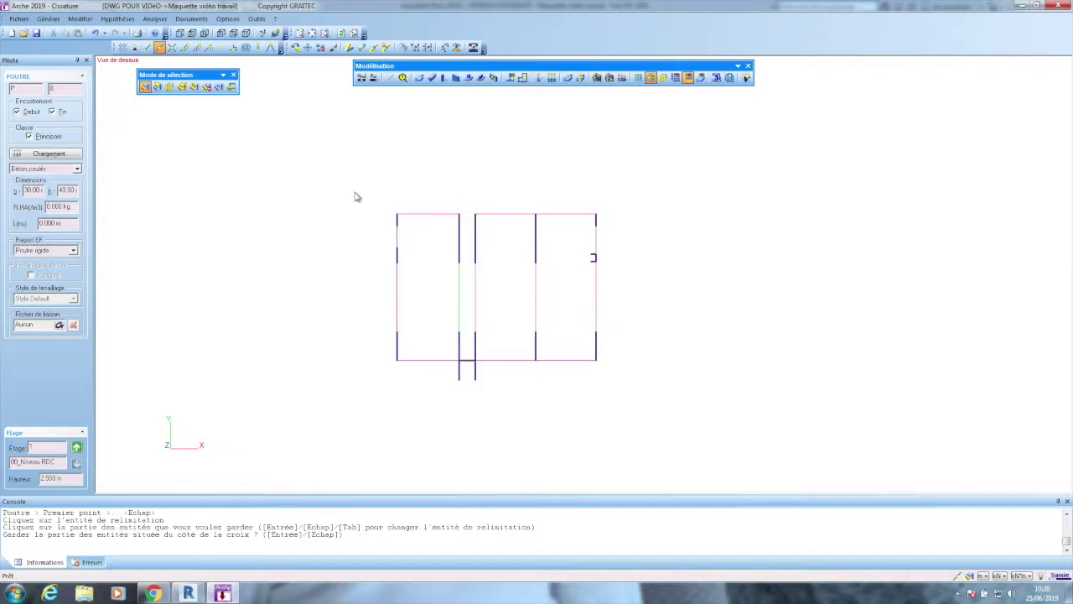
pyautogui.press('Escape')
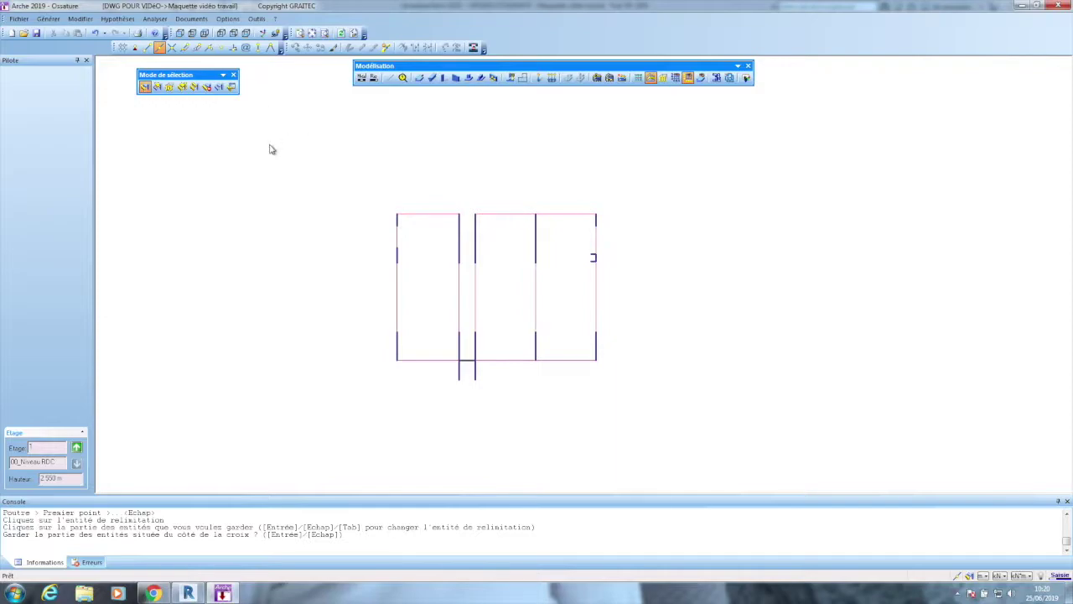
# Run the input verification (Saisie) on the model and dismiss its summary.
pyautogui.click(154, 20)
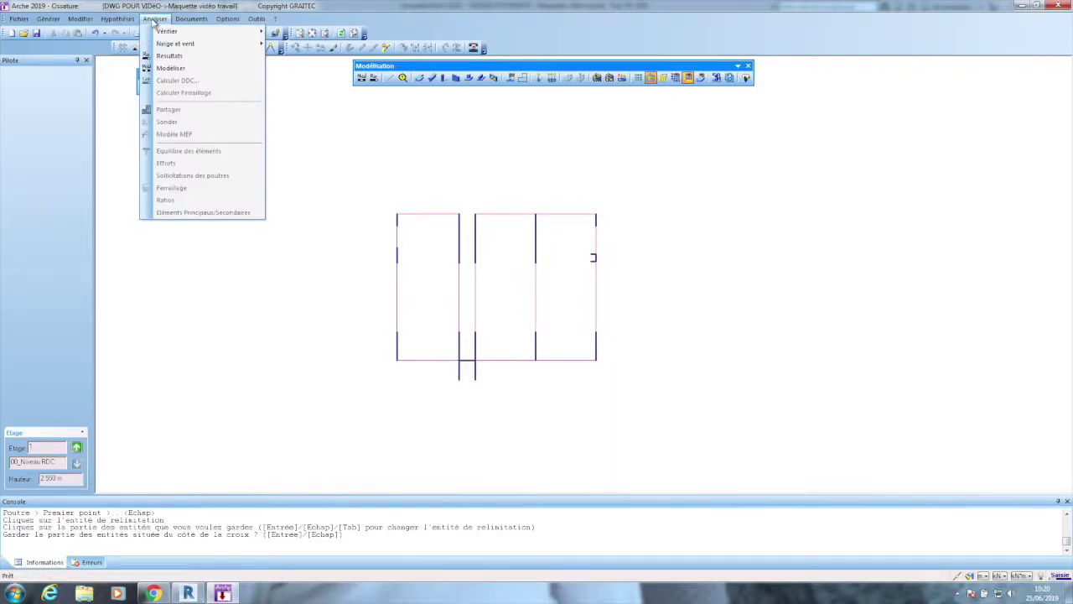
pyautogui.moveTo(158, 30)
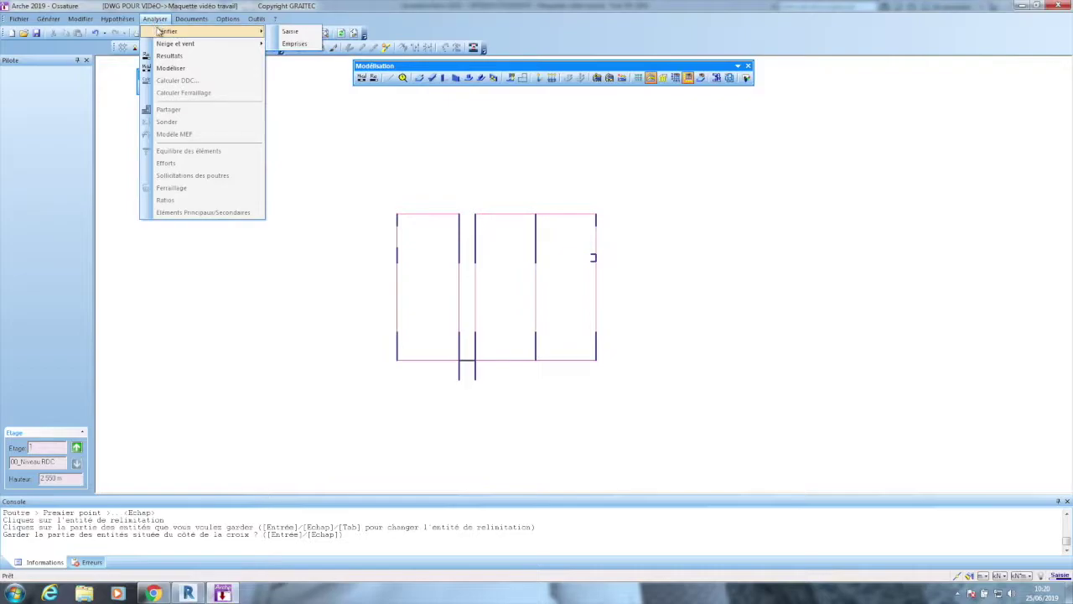
pyautogui.click(287, 31)
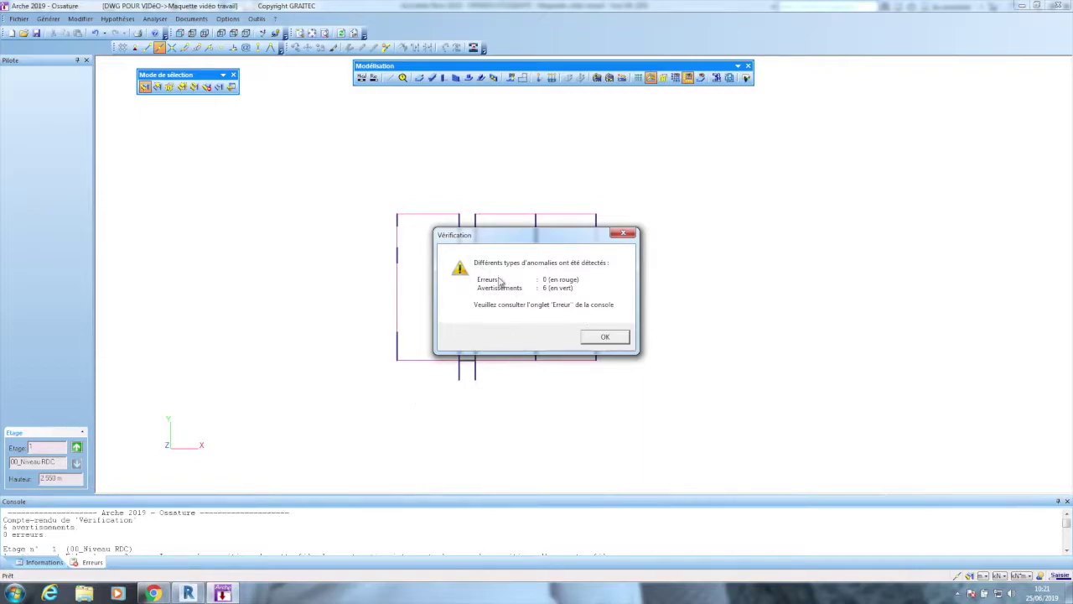
pyautogui.click(606, 337)
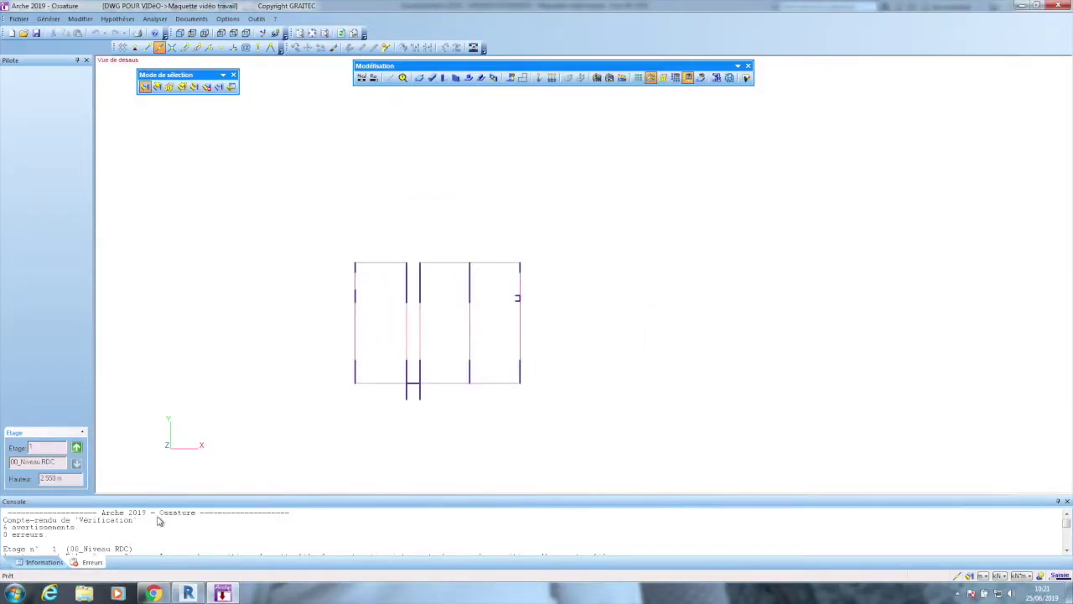
# Read the verification report for every storey and refit the model in top view.
pyautogui.scroll(-10, 154, 533)
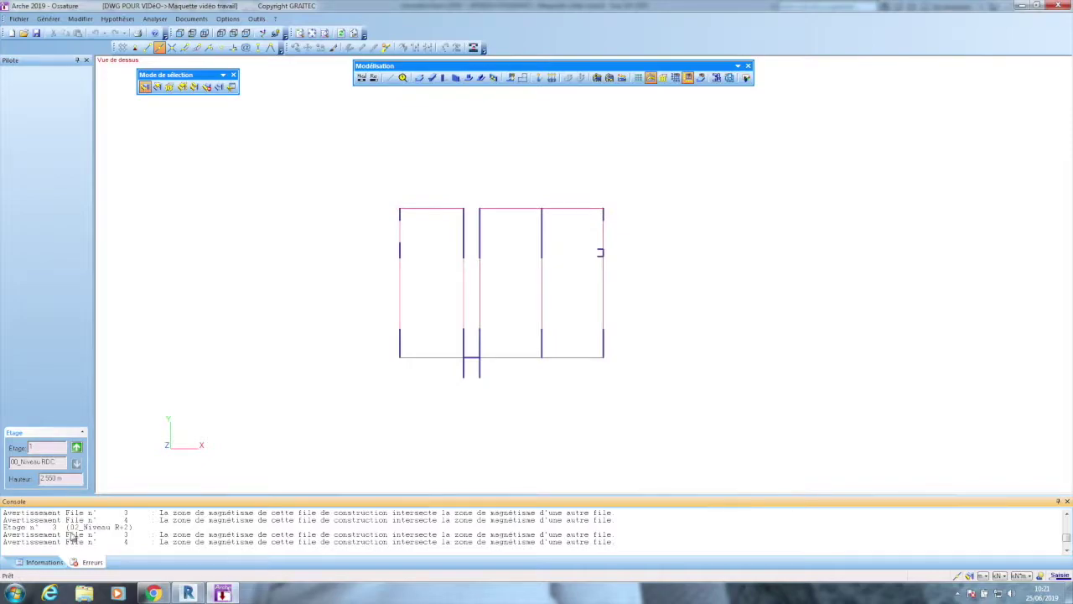
pyautogui.scroll(1, 57, 537)
pyautogui.scroll(1, 59, 542)
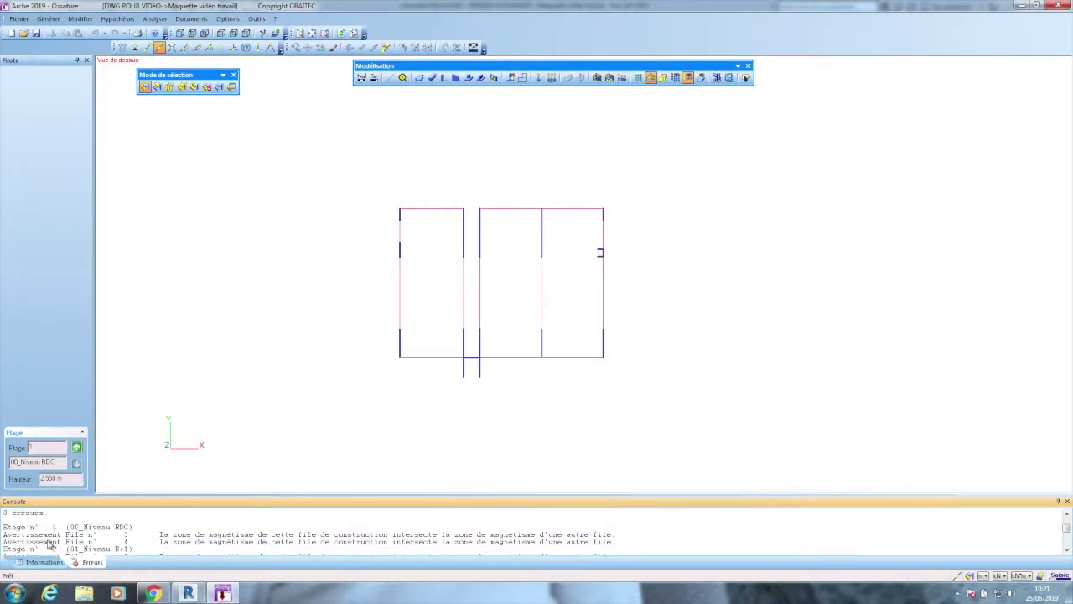
pyautogui.scroll(-1, 72, 528)
pyautogui.scroll(1, 59, 539)
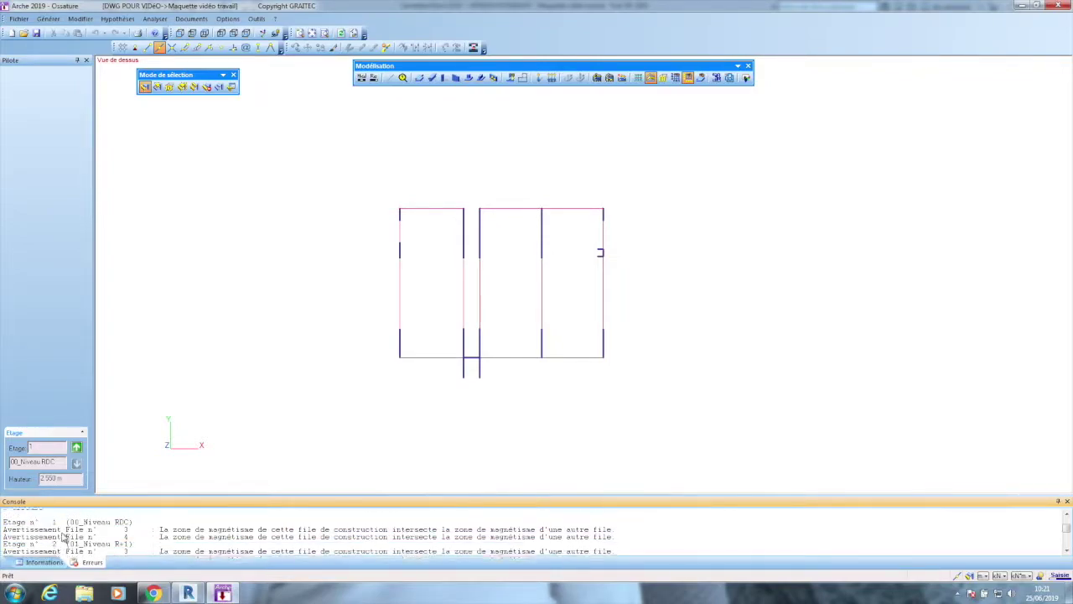
pyautogui.scroll(-1, 21, 508)
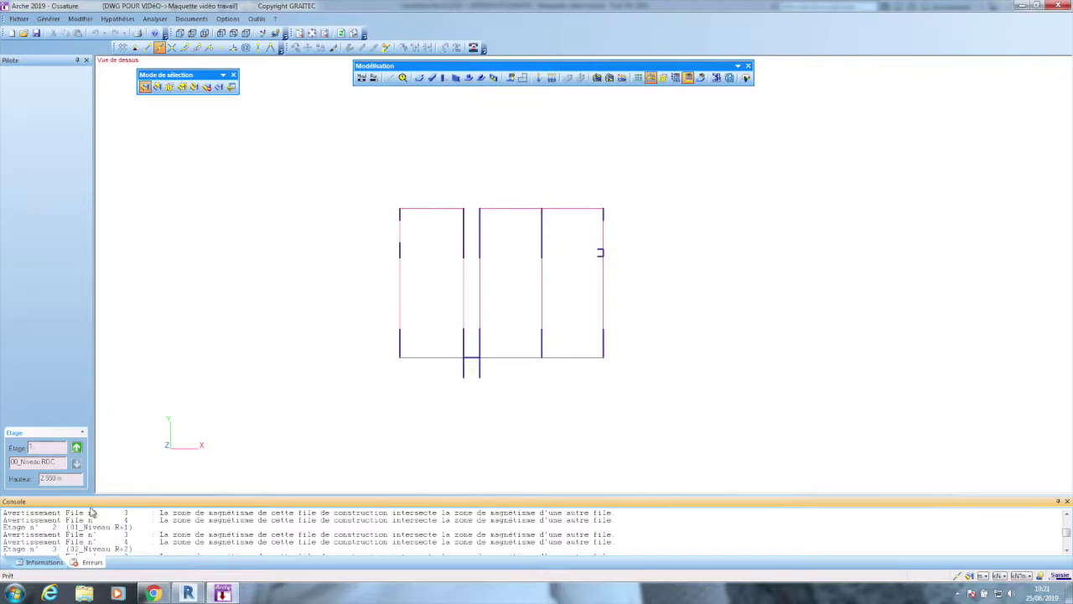
pyautogui.scroll(-1, 124, 520)
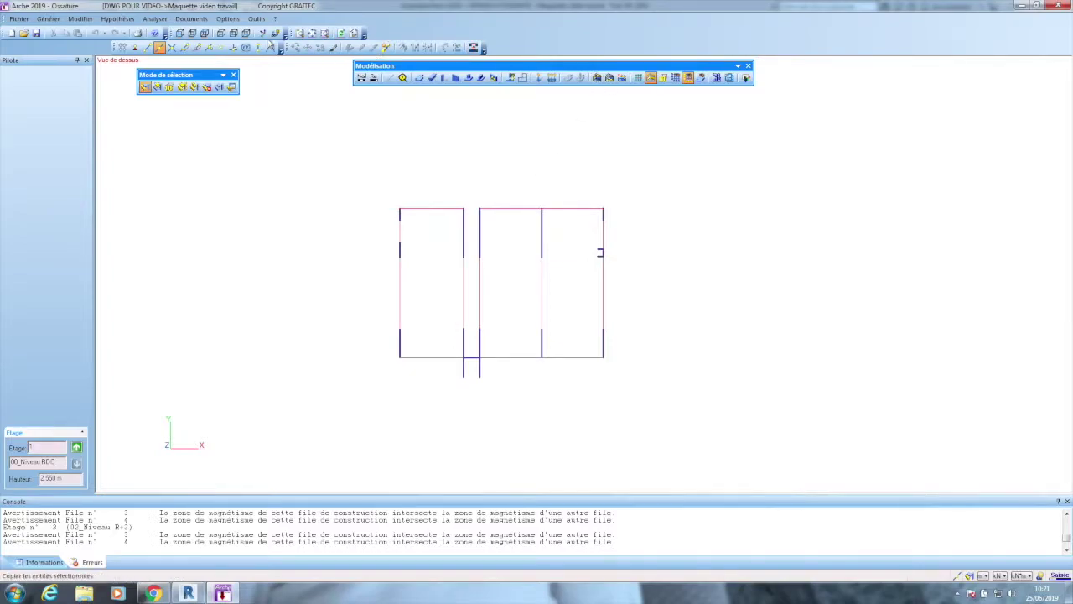
pyautogui.click(204, 33)
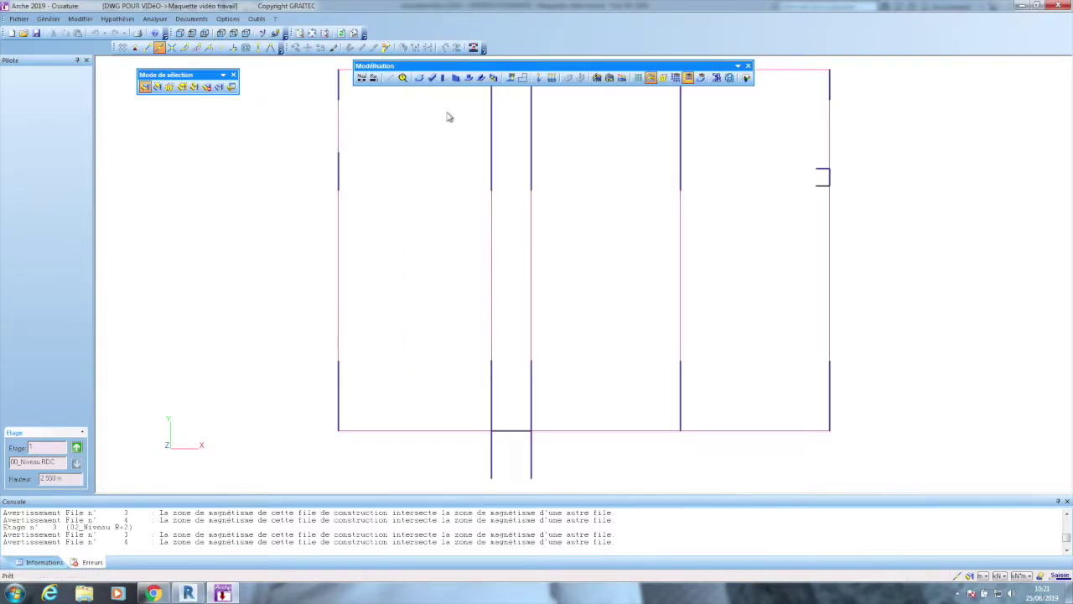
# Show all storeys in the SW perspective and automatically generate footings under every support of storey 1.
pyautogui.click(234, 34)
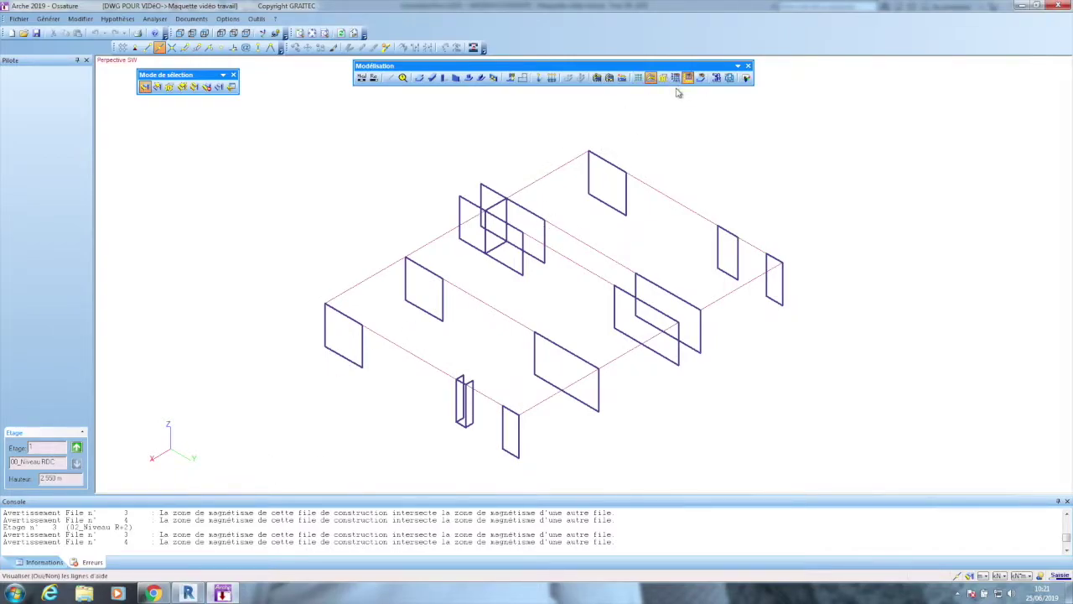
pyautogui.click(650, 77)
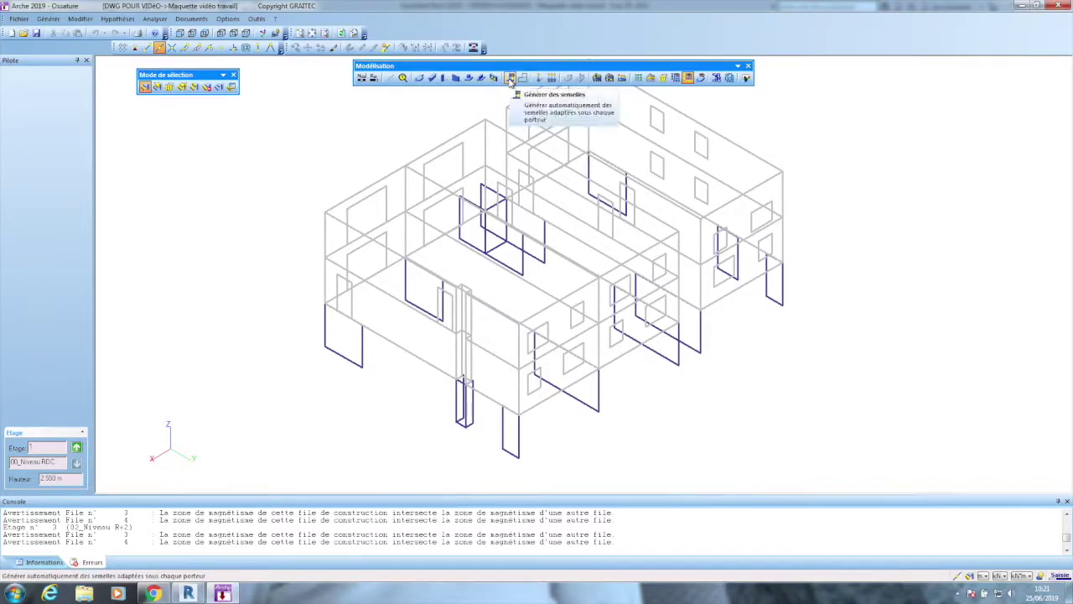
pyautogui.click(511, 77)
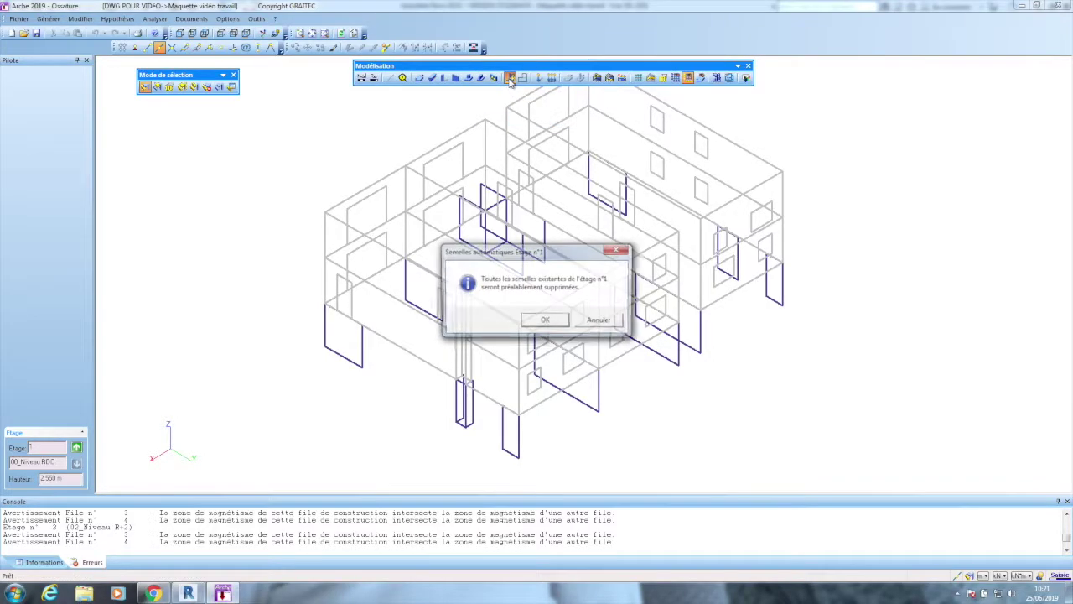
pyautogui.click(546, 322)
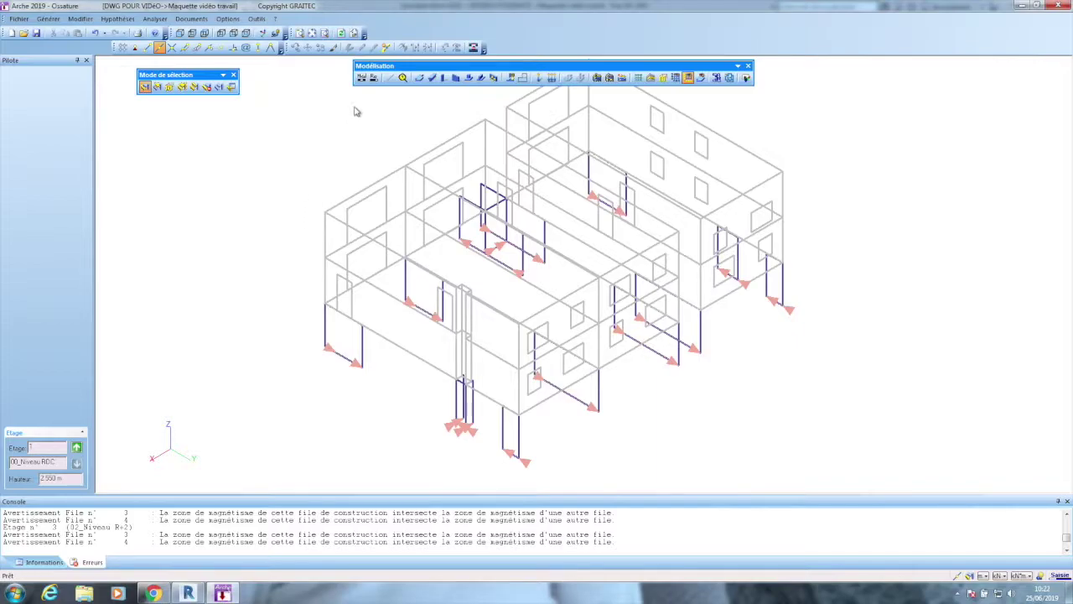
# Switch the model to analysis mode and dismiss the Expertise summary.
pyautogui.click(362, 78)
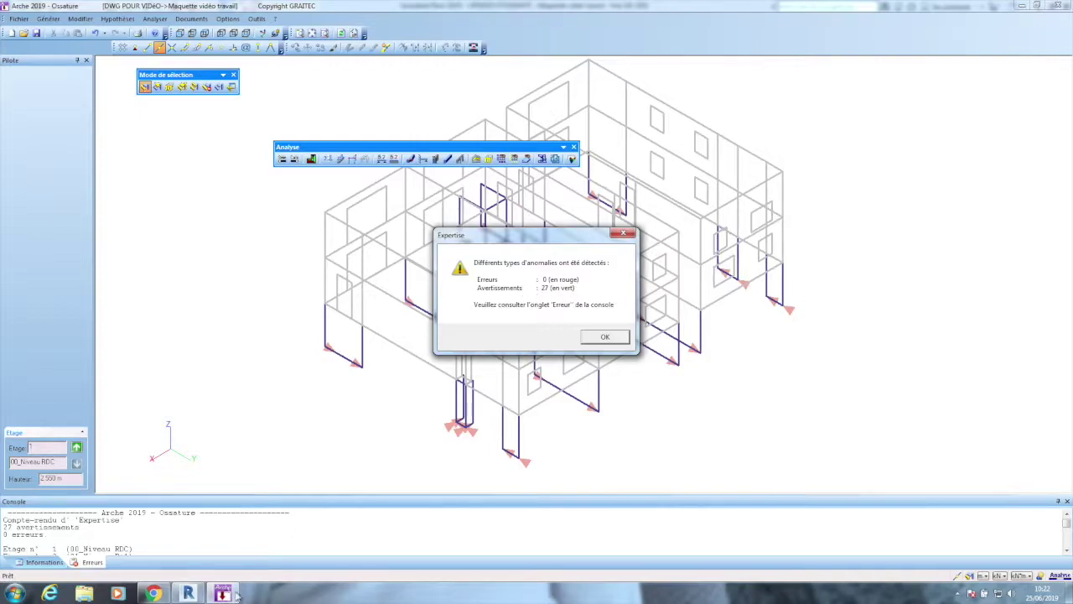
pyautogui.click(116, 536)
pyautogui.click(604, 338)
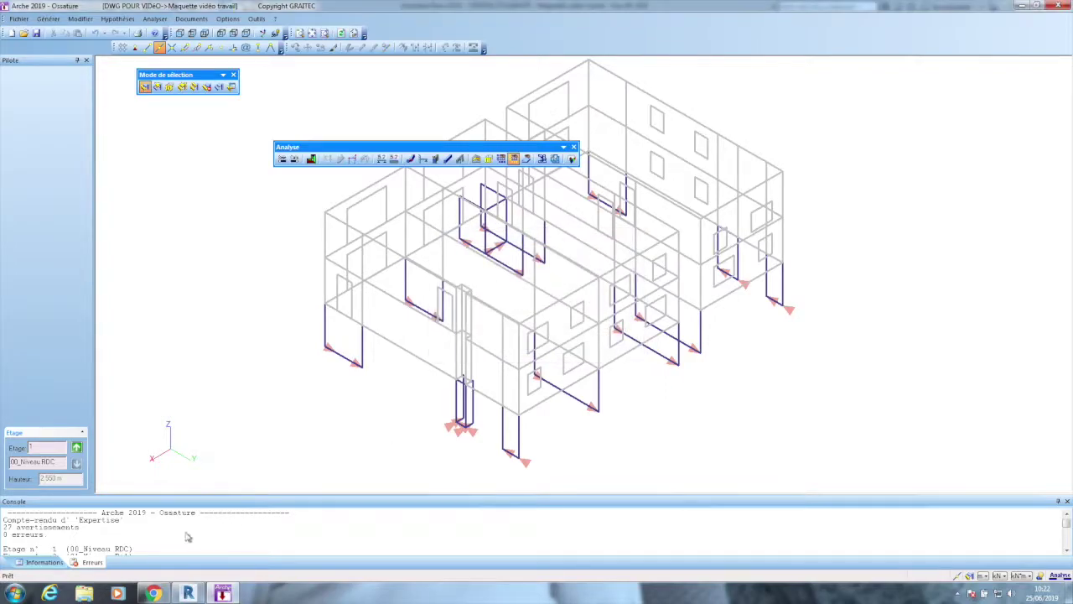
# Read through the Expertise report's warnings for every storey in the console.
pyautogui.click(136, 535)
pyautogui.scroll(5, 130, 545)
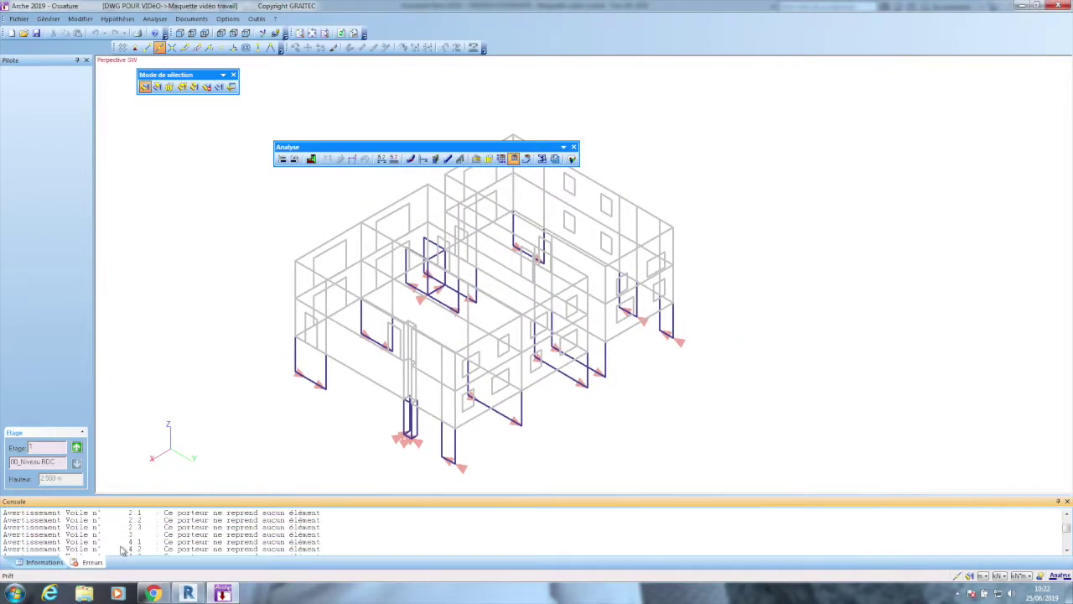
pyautogui.scroll(1, 126, 549)
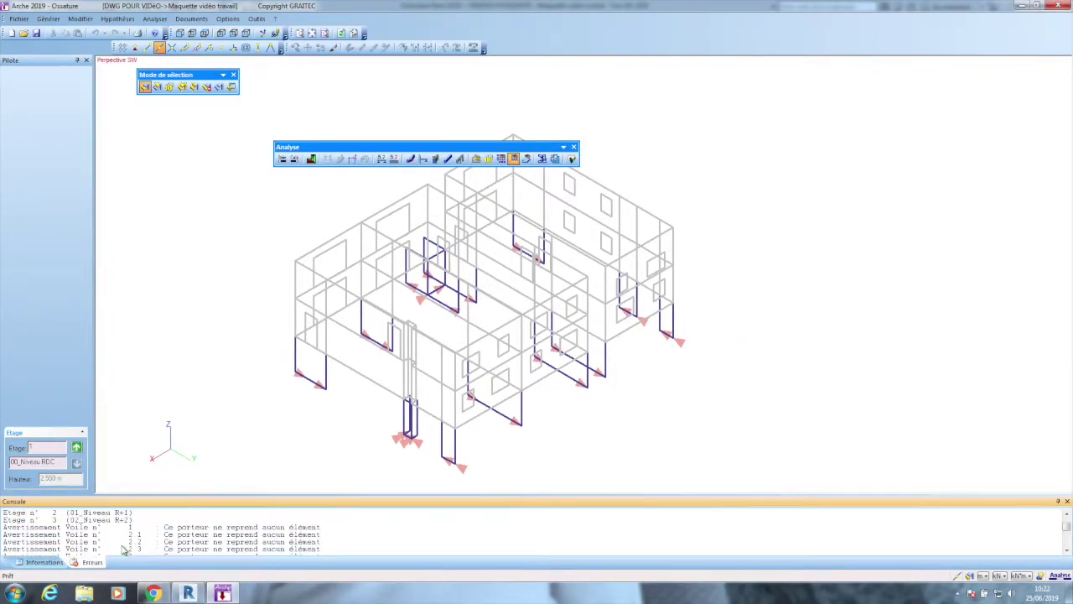
pyautogui.click(146, 529)
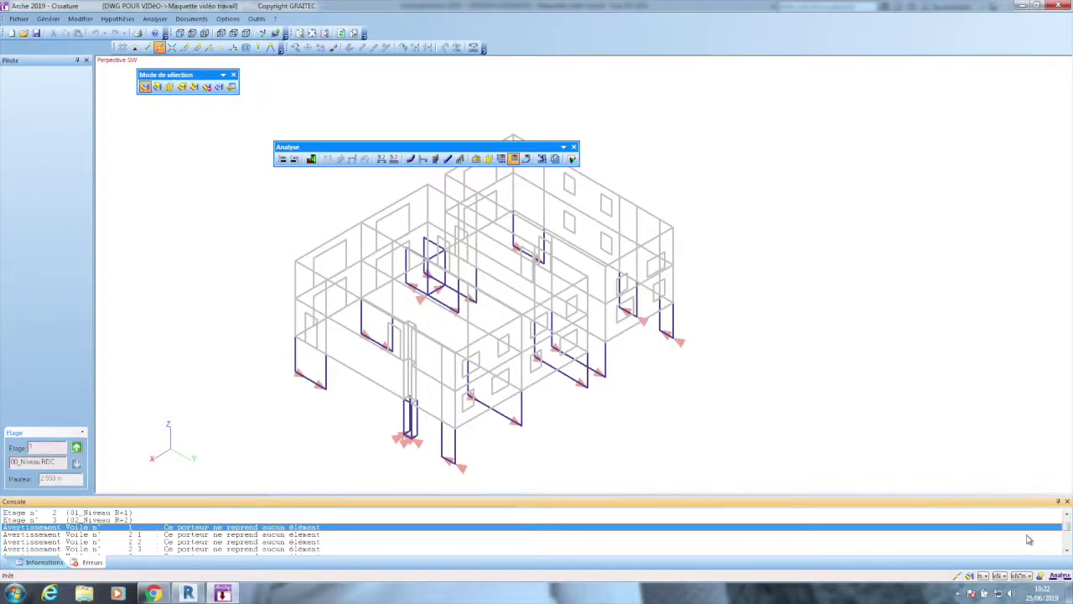
pyautogui.click(1066, 535)
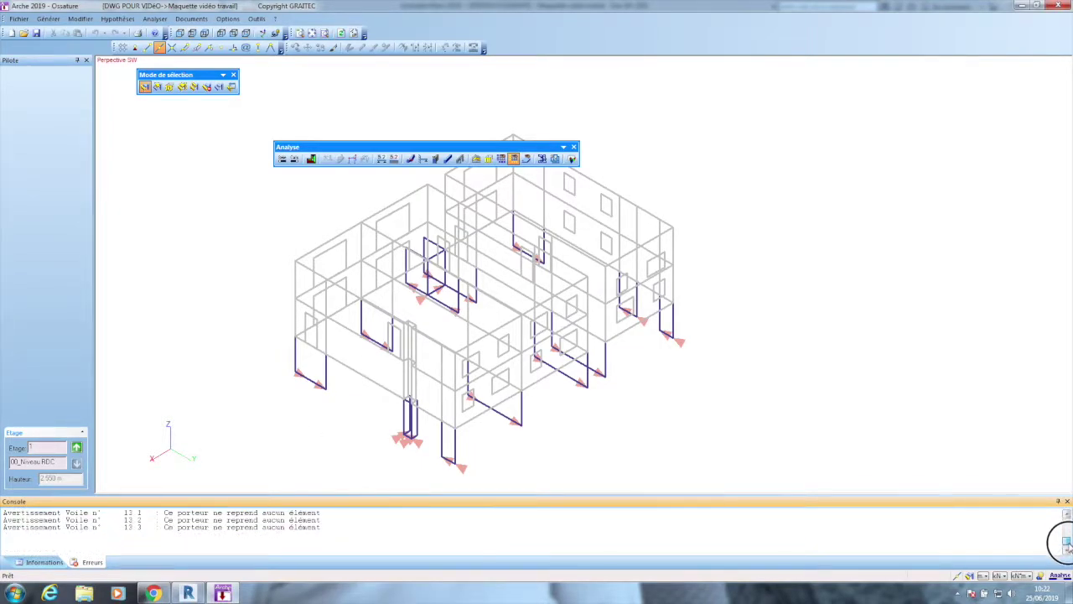
pyautogui.click(1067, 541)
pyautogui.moveTo(1067, 539); pyautogui.dragTo(1065, 523)
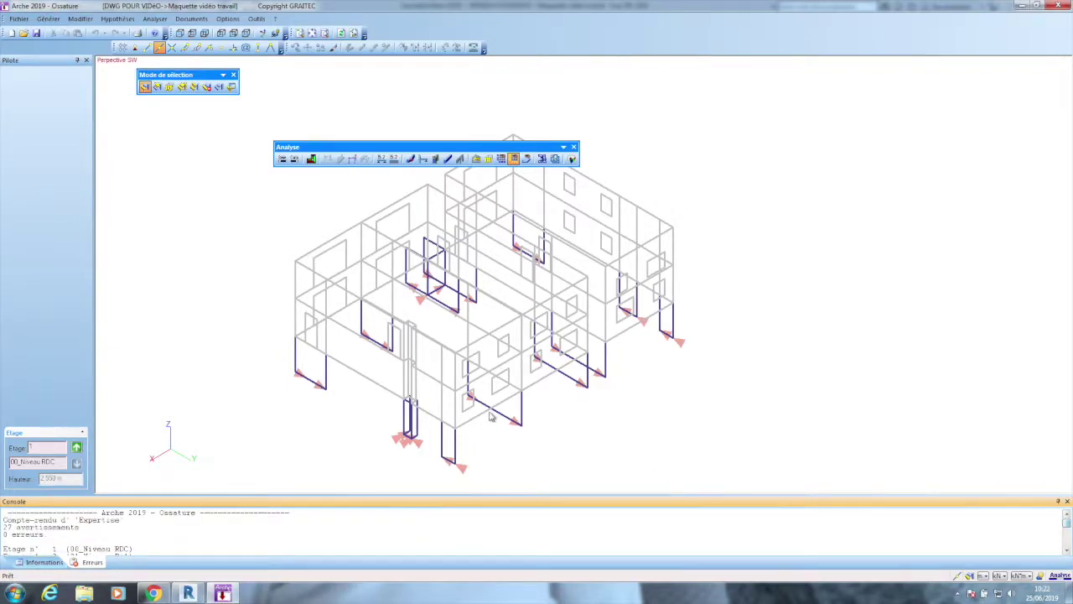
# Isolate storey 2 (01_Niveau R+1) and display the rupture lines of its slabs.
pyautogui.click(77, 447)
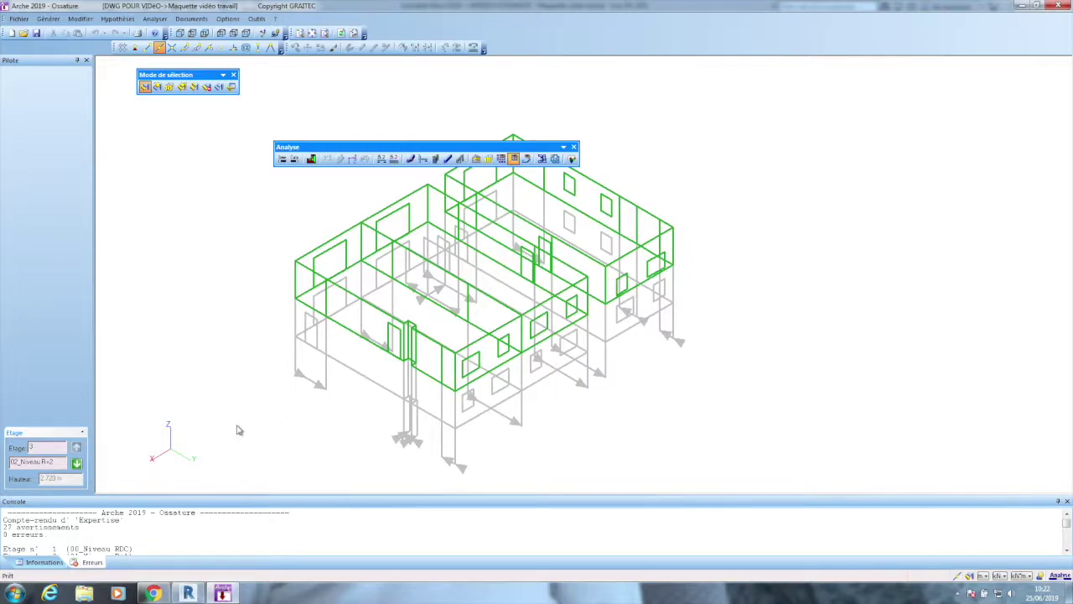
pyautogui.click(313, 161)
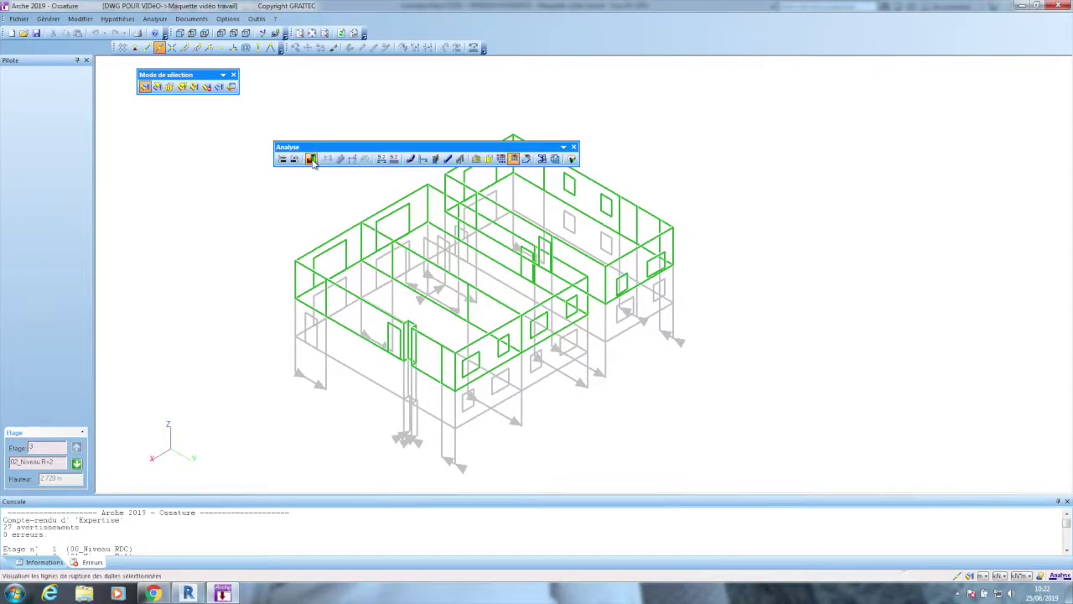
pyautogui.click(76, 464)
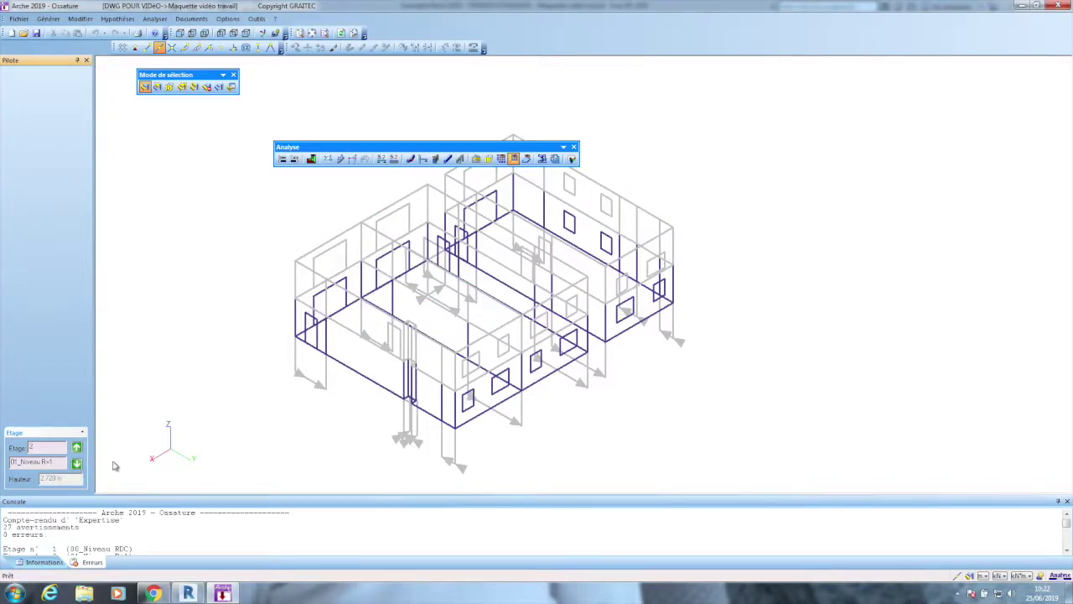
pyautogui.click(311, 159)
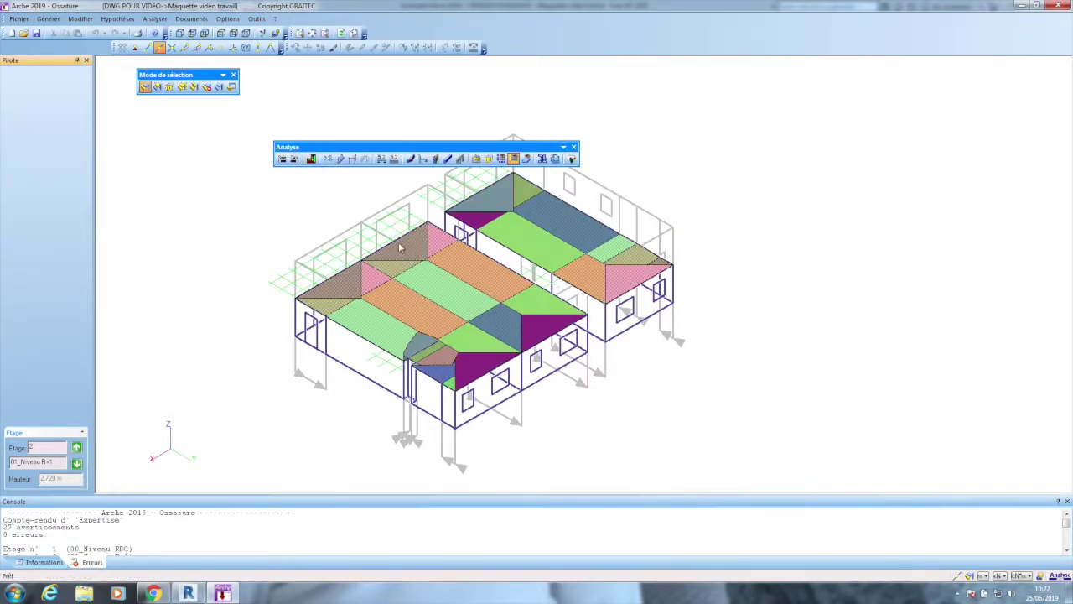
pyautogui.click(475, 158)
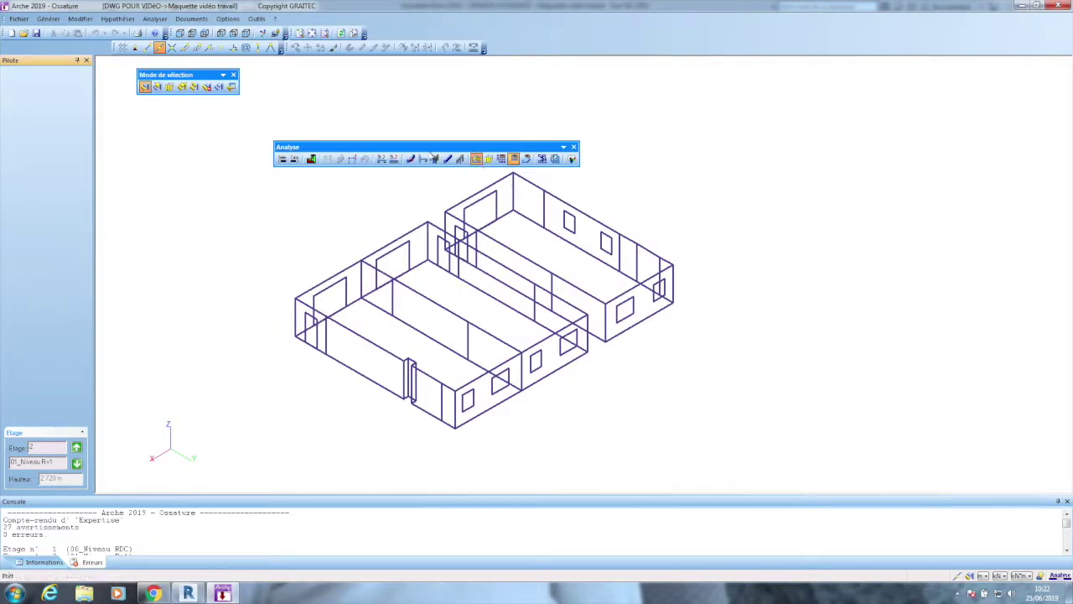
pyautogui.click(311, 159)
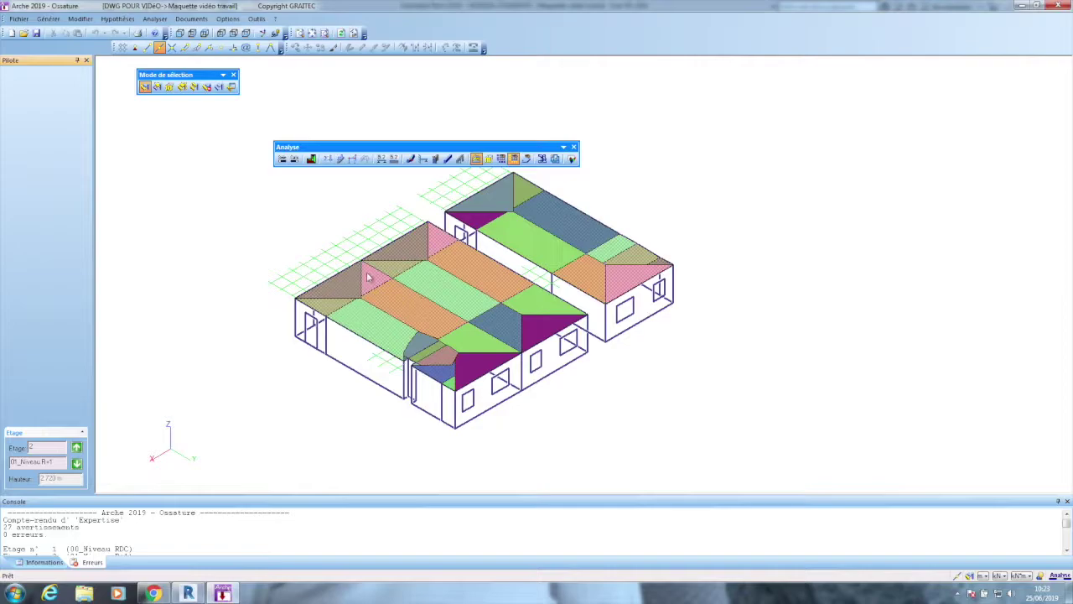
# Review the load-takedown (DDC) calculation method choices for vertical loads and for snow, wind and seismic, and close them.
pyautogui.click(120, 18)
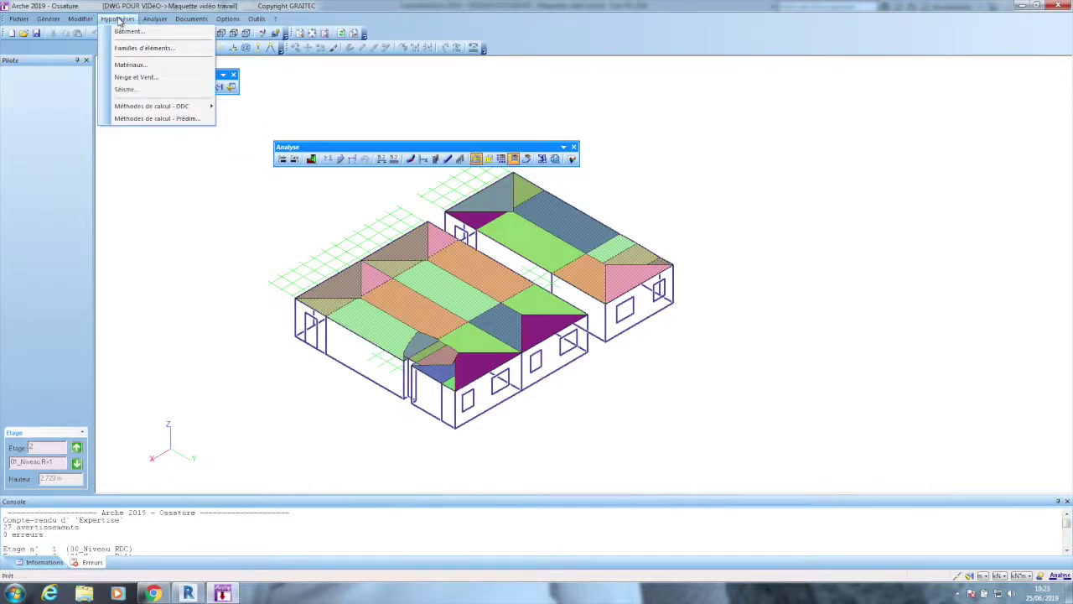
pyautogui.moveTo(144, 105)
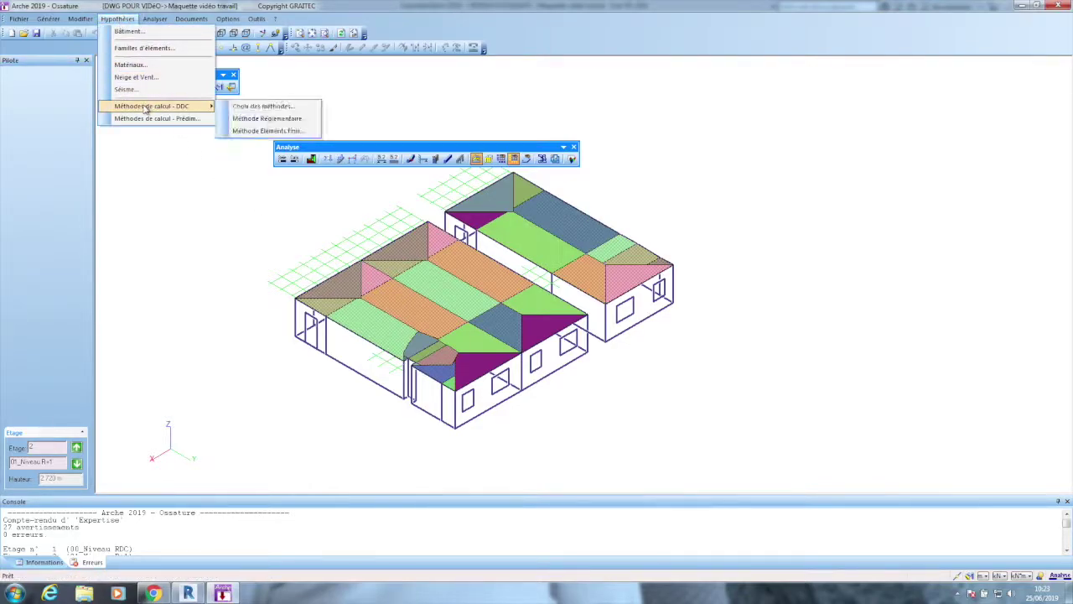
pyautogui.click(277, 108)
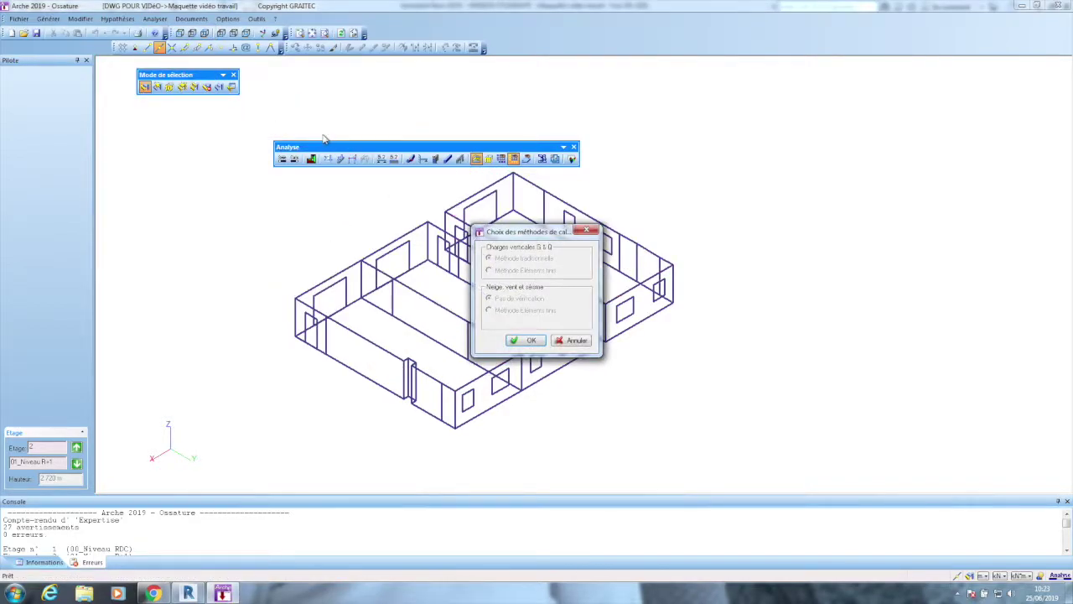
pyautogui.press('Return')
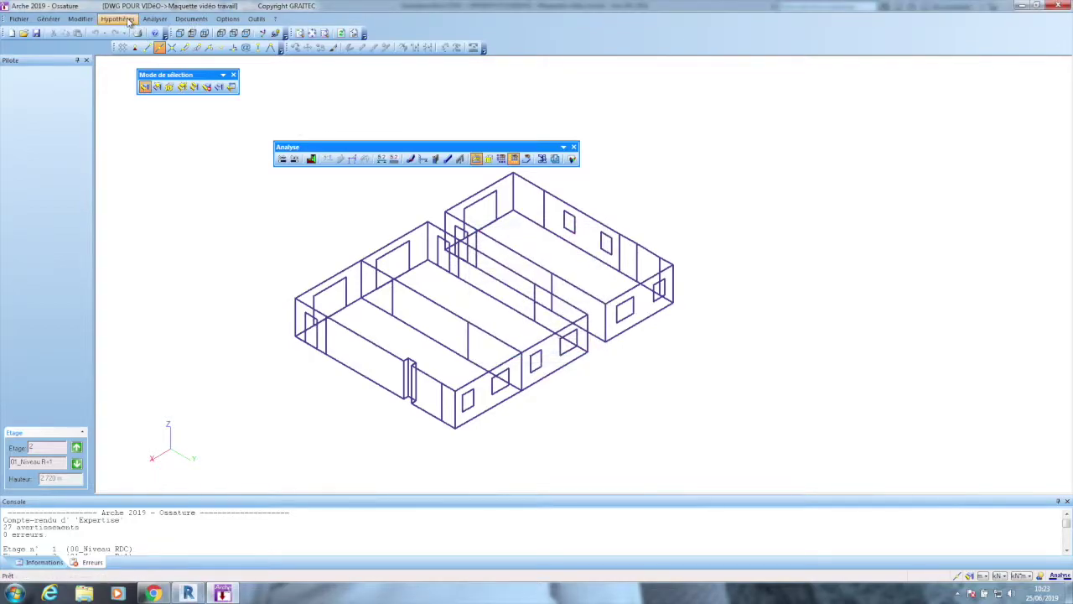
# Display the slabs of storey 2, inspect the larger block's overhanging balcony slab and check the rupture lines against the slab outlines.
pyautogui.click(310, 159)
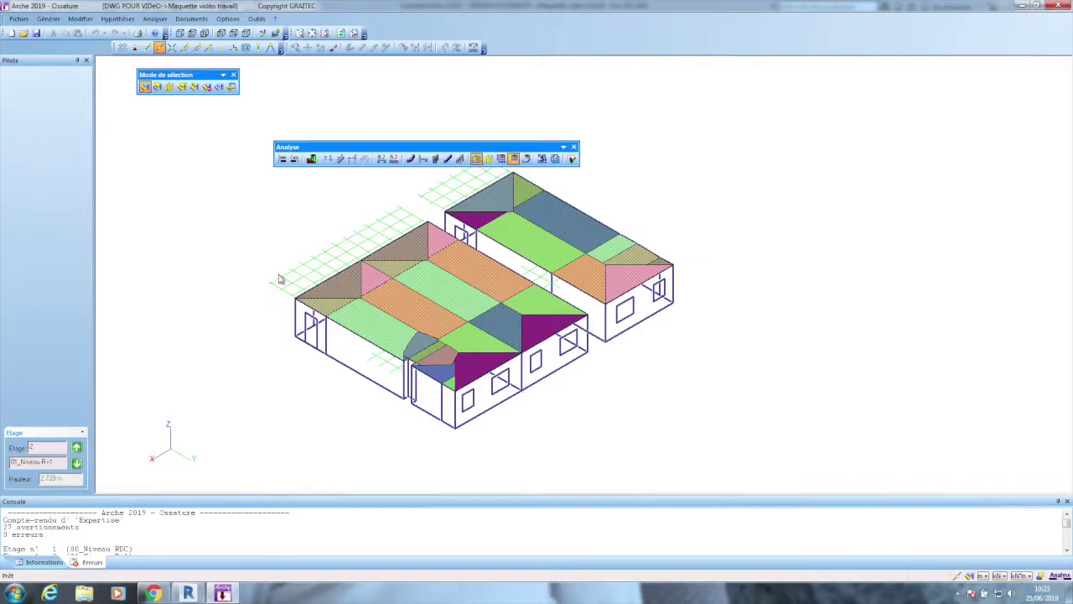
pyautogui.press('Escape')
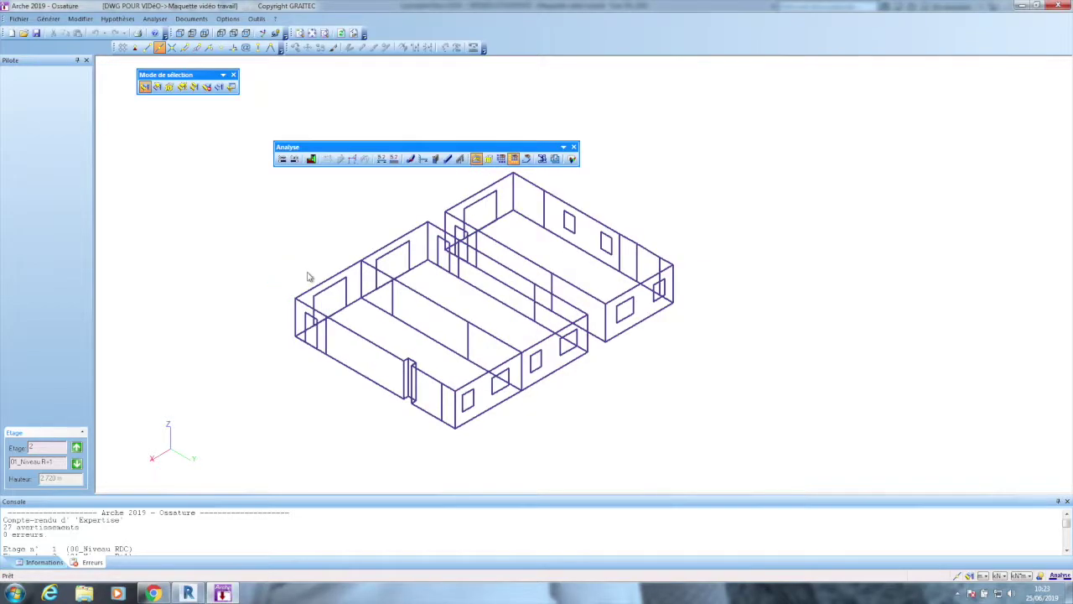
pyautogui.click(525, 159)
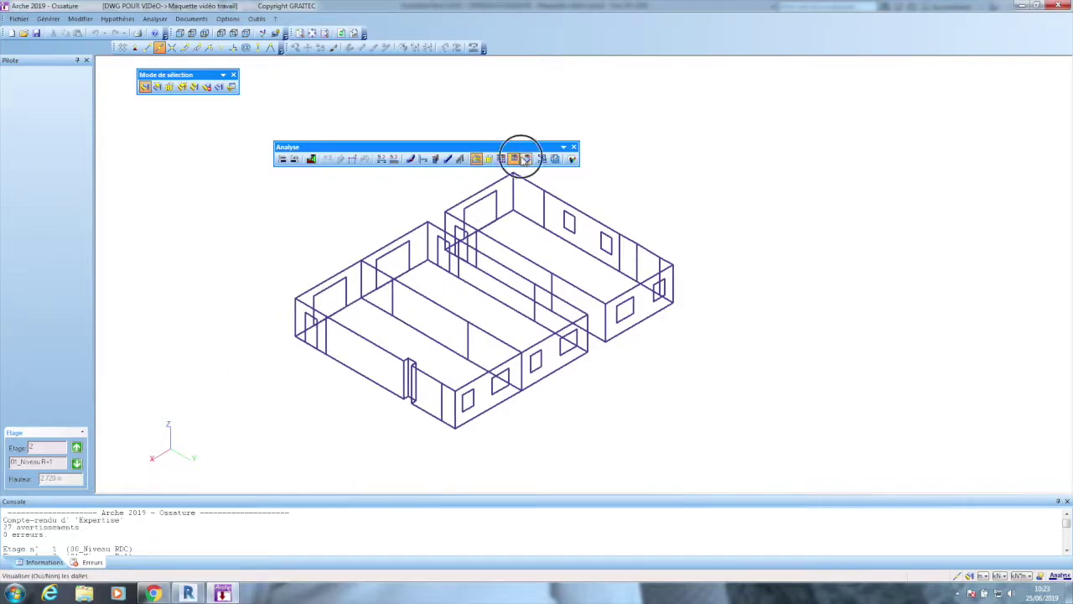
pyautogui.click(285, 294)
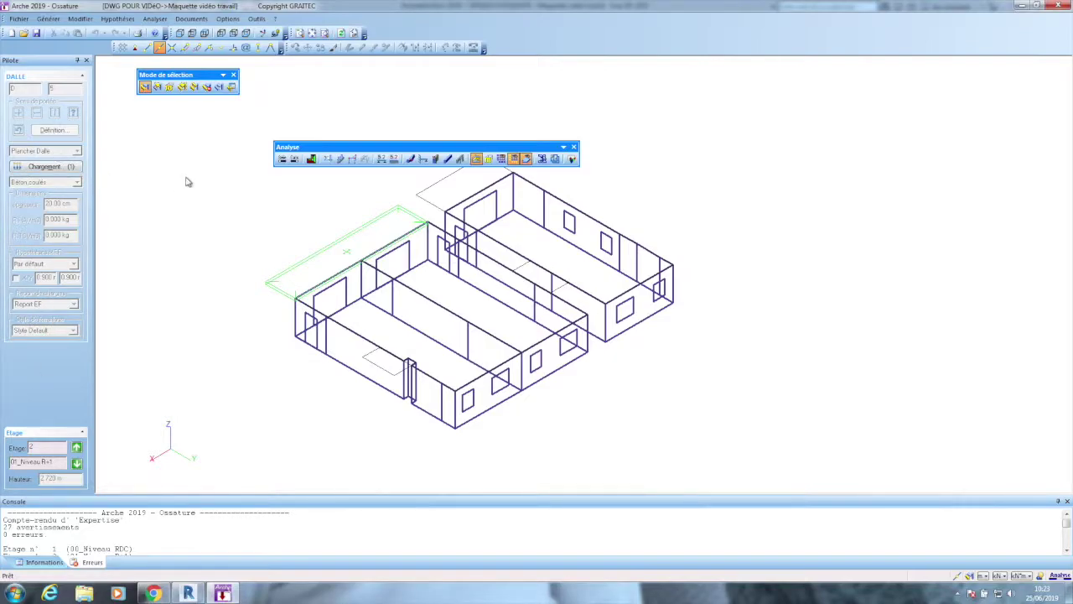
pyautogui.click(266, 195)
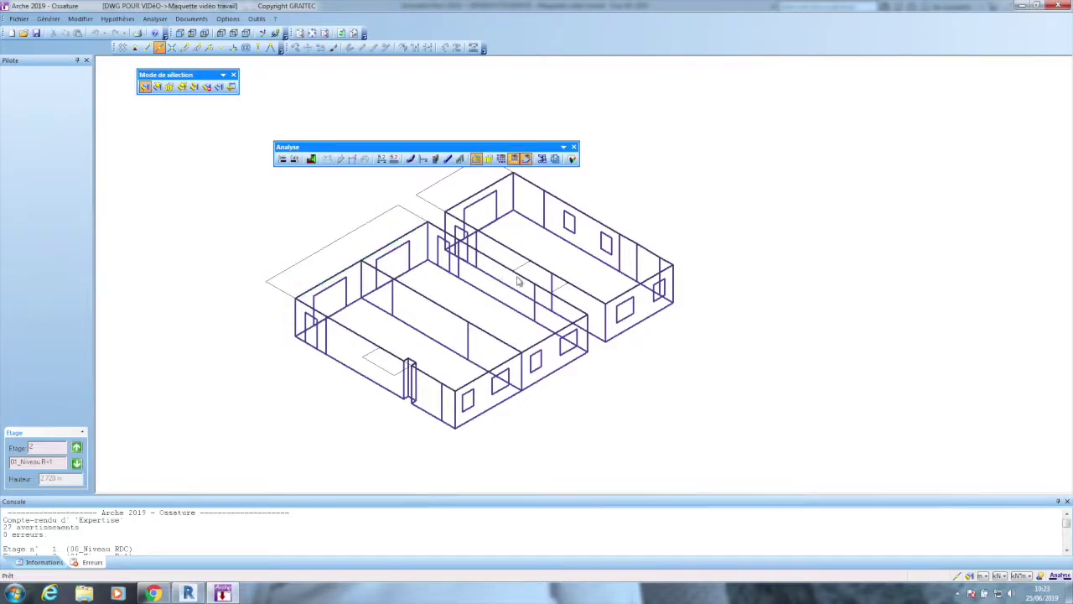
pyautogui.click(311, 159)
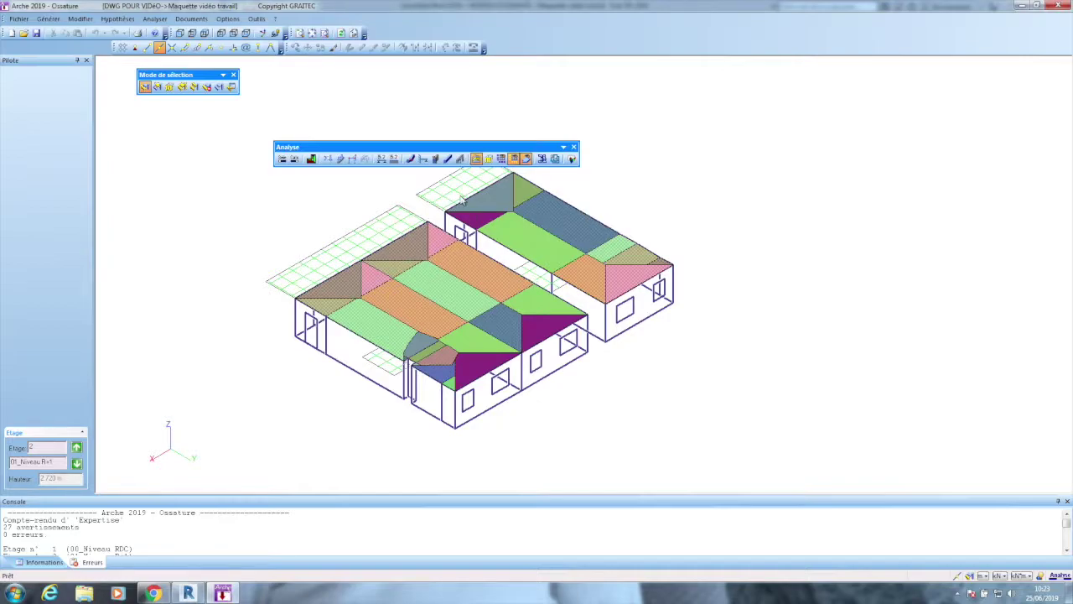
pyautogui.click(339, 212)
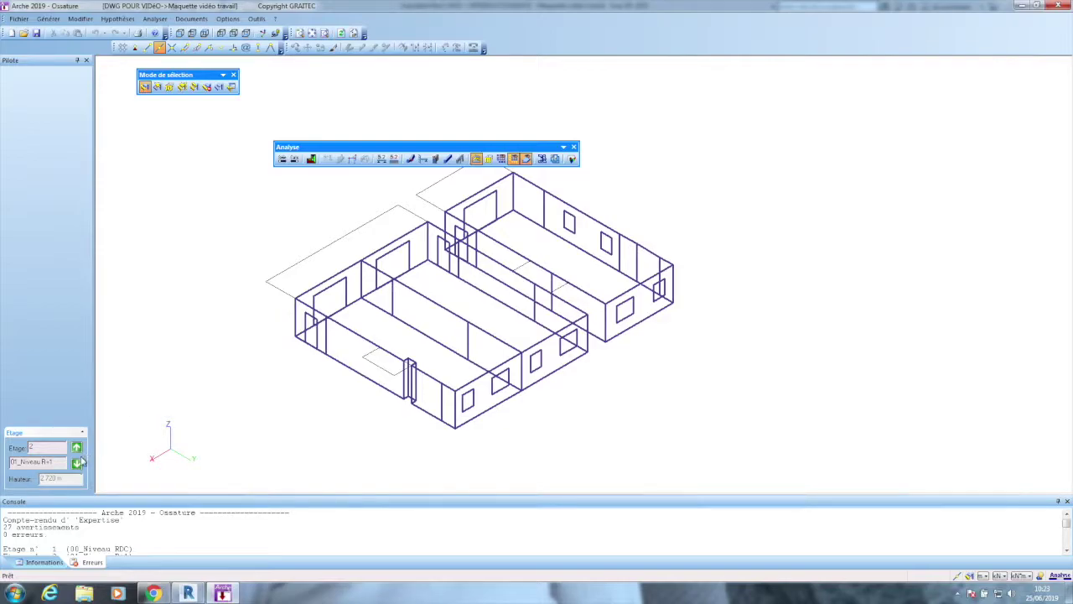
# Return to input mode by opening the input file and set the larger block's balcony slab type to Plancher Courant.
pyautogui.click(281, 159)
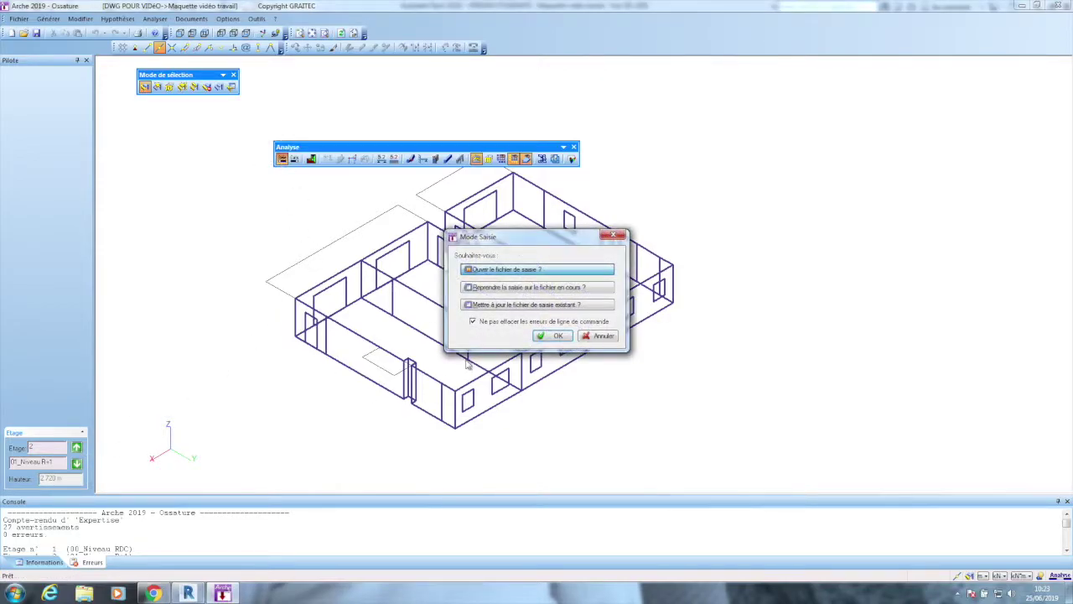
pyautogui.click(558, 337)
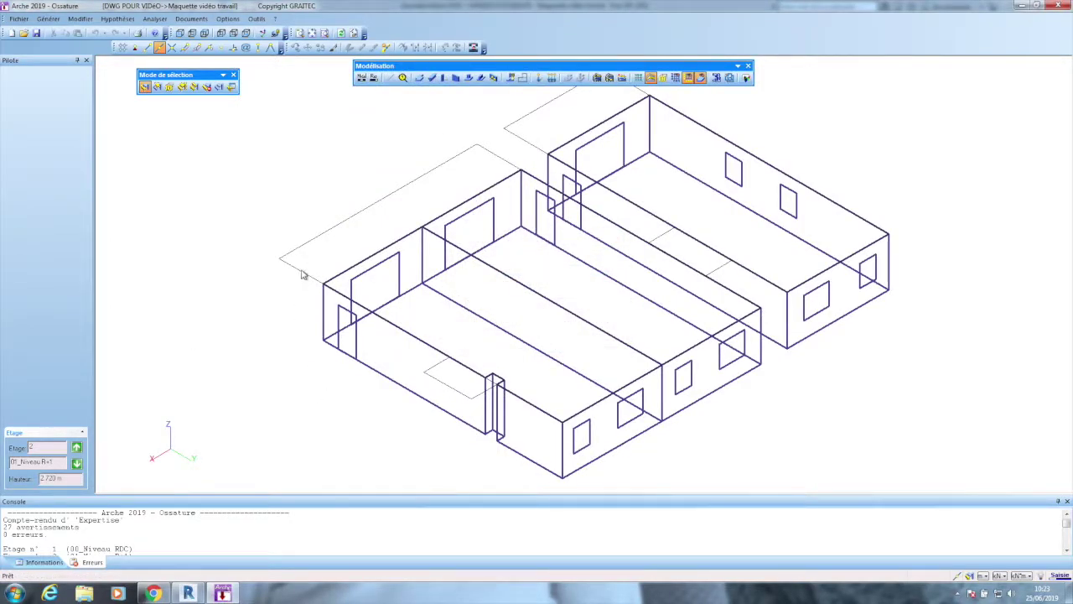
pyautogui.click(303, 275)
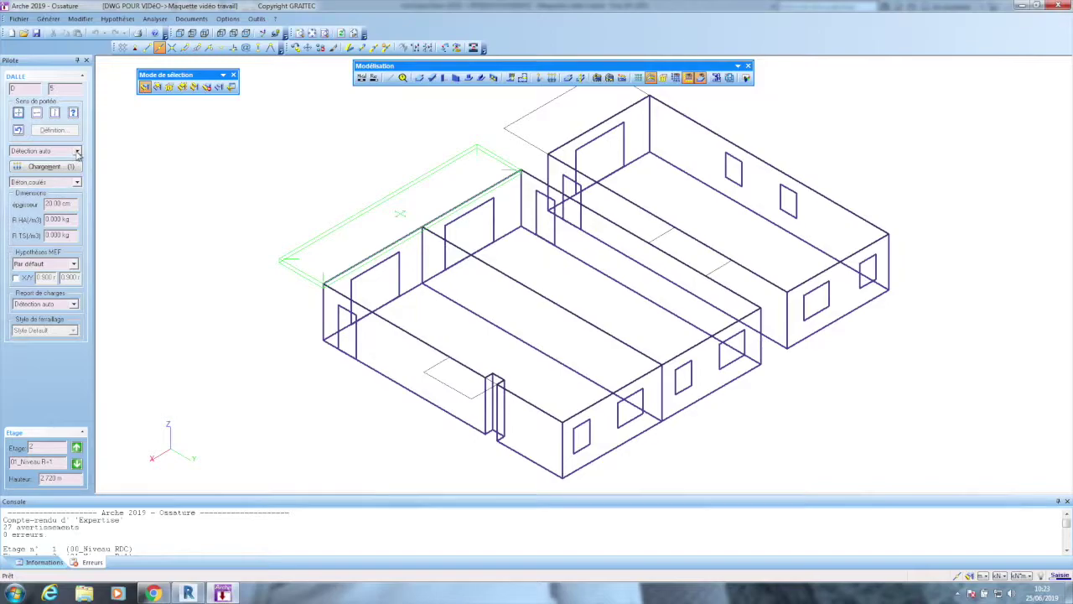
pyautogui.click(77, 151)
pyautogui.click(52, 167)
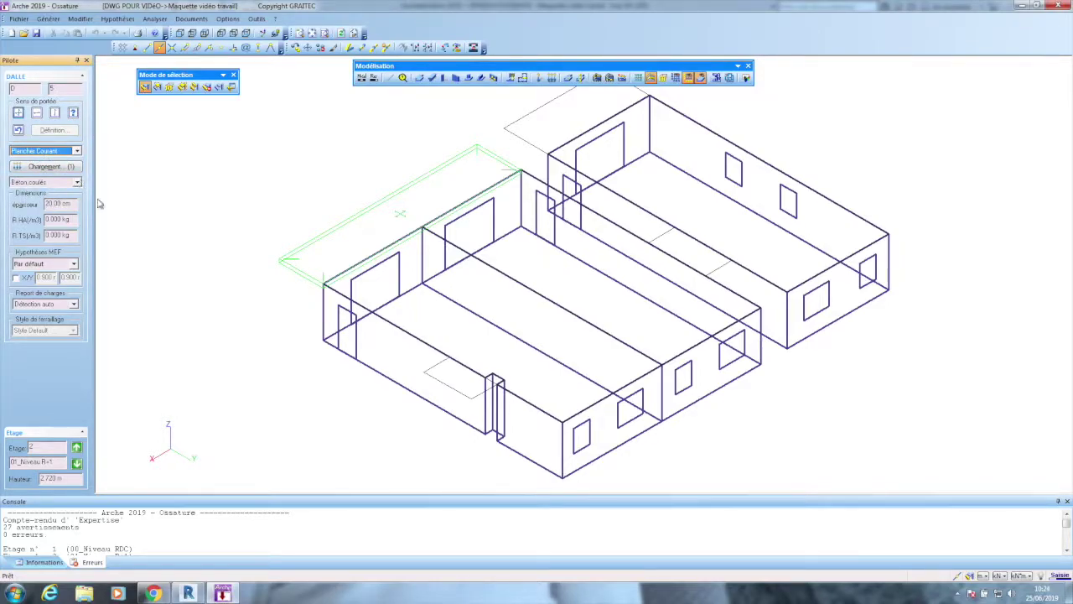
# Rerun the analysis, dismiss the Expertise summary and display the slab rupture lines to check the larger block's balcony.
pyautogui.click(361, 77)
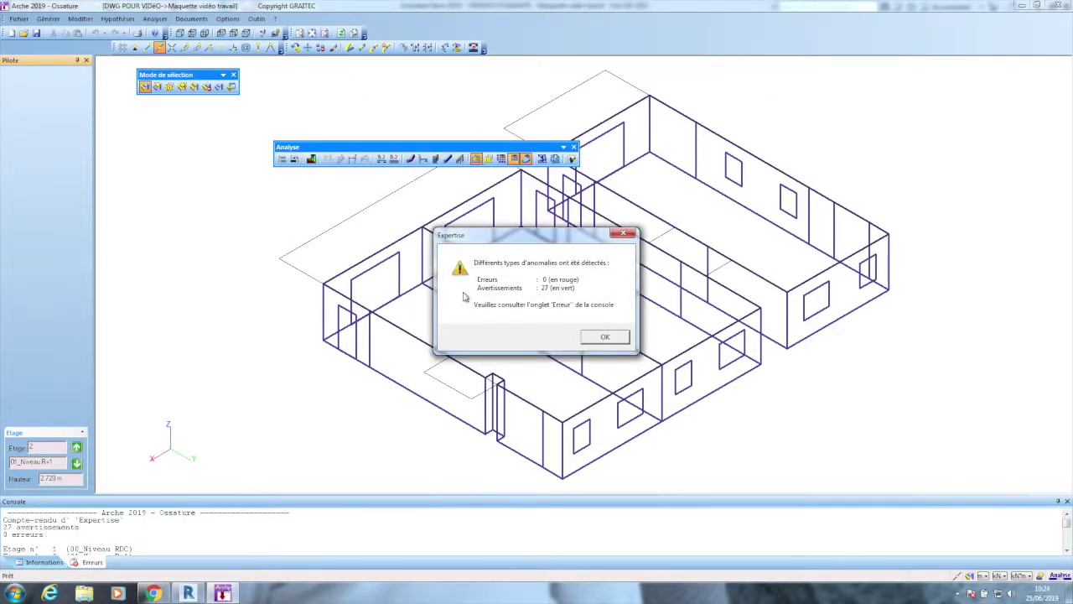
pyautogui.click(600, 339)
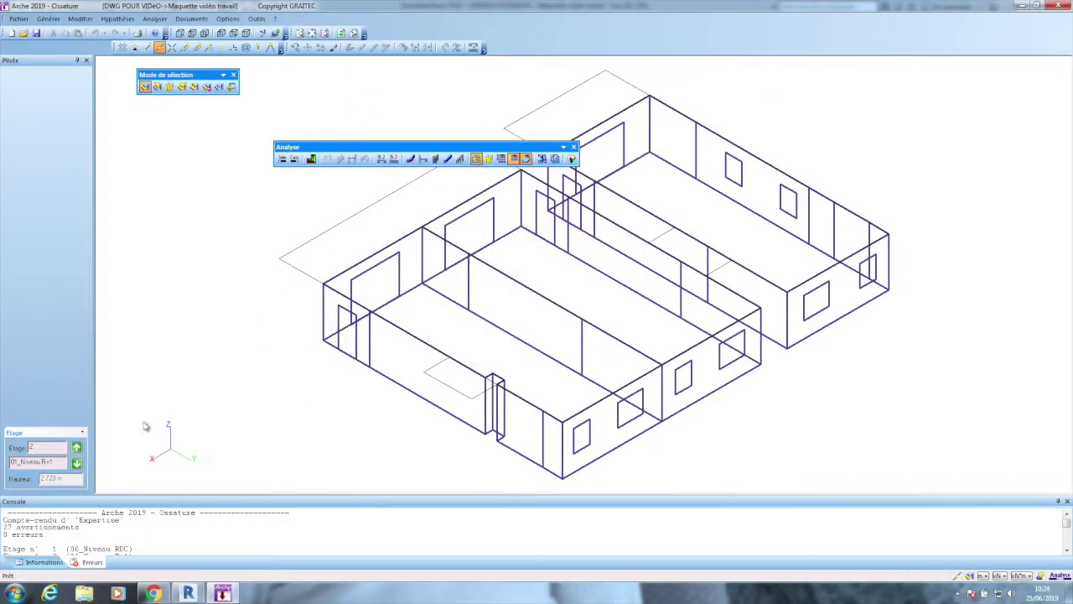
pyautogui.click(311, 158)
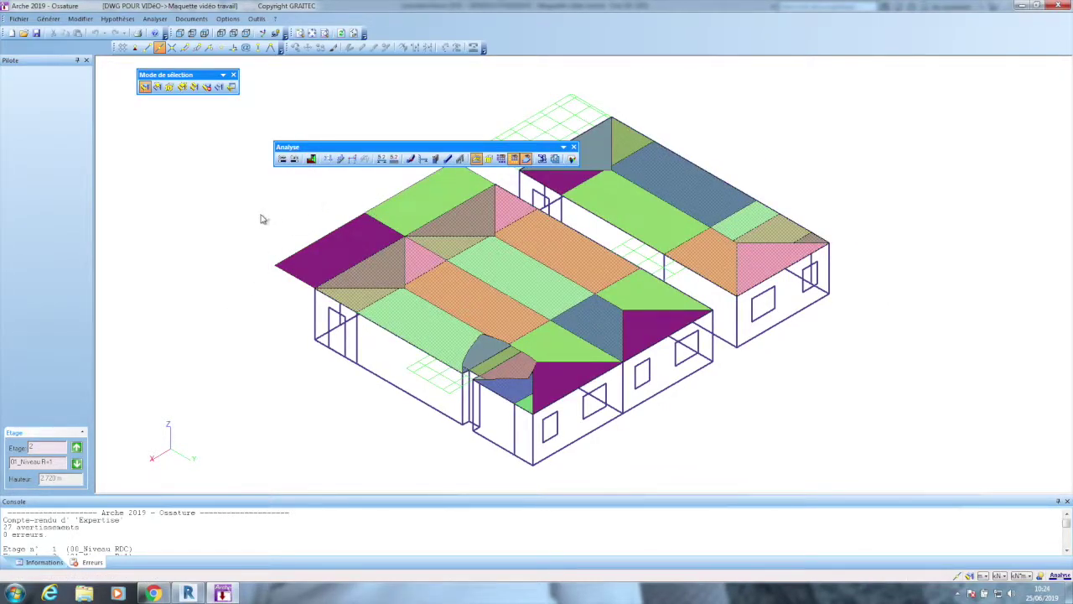
# Return to input mode and set the type of the smaller block's balcony slab and the two small overhanging slabs of storey 2 to Plancher Courant.
pyautogui.click(430, 387)
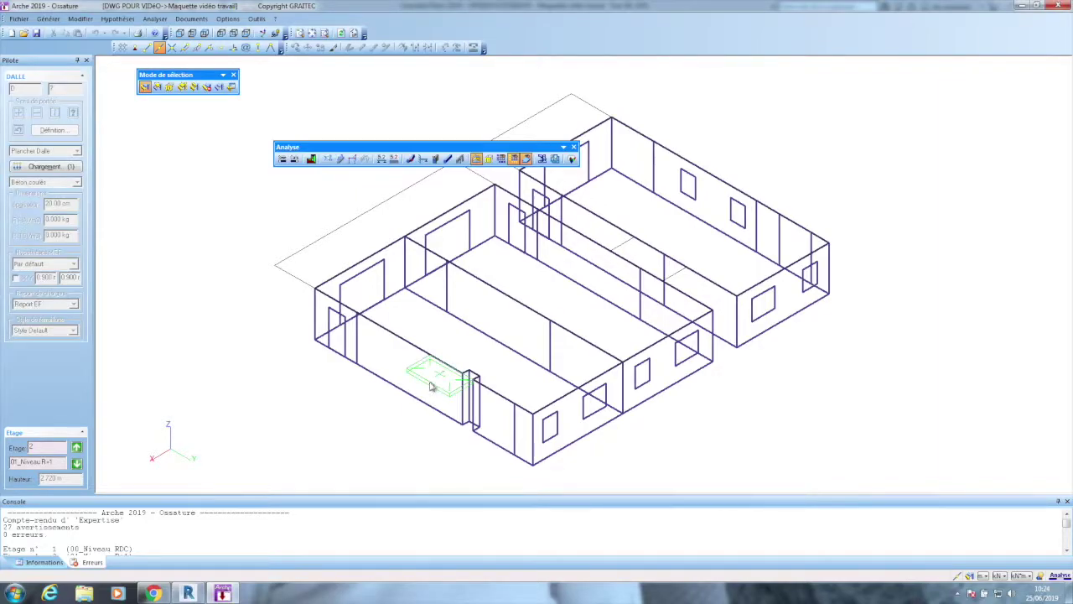
pyautogui.click(284, 160)
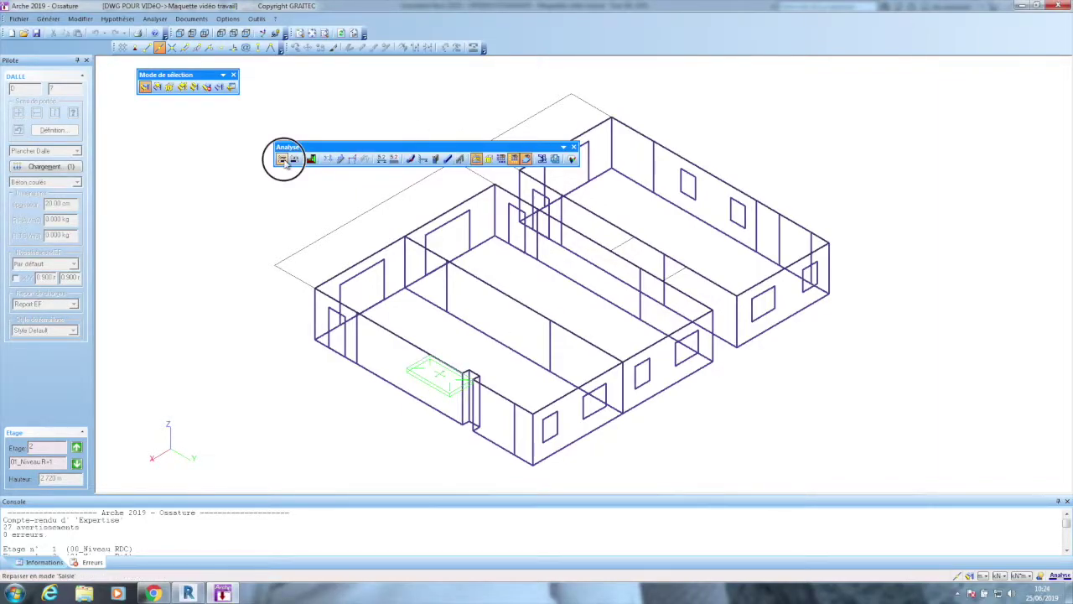
pyautogui.click(550, 336)
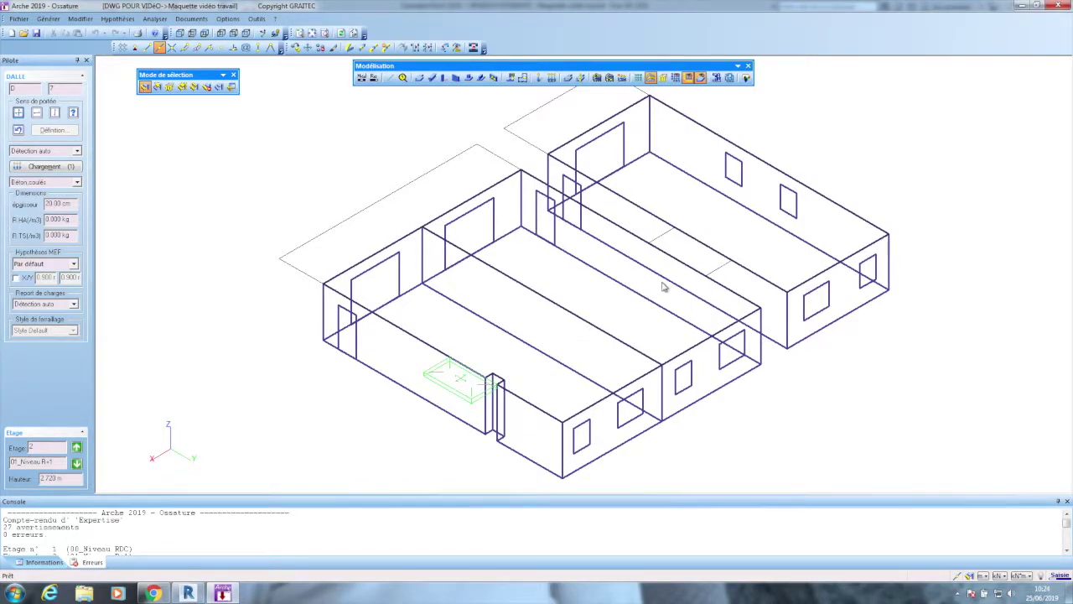
pyautogui.click(662, 245)
pyautogui.click(541, 148)
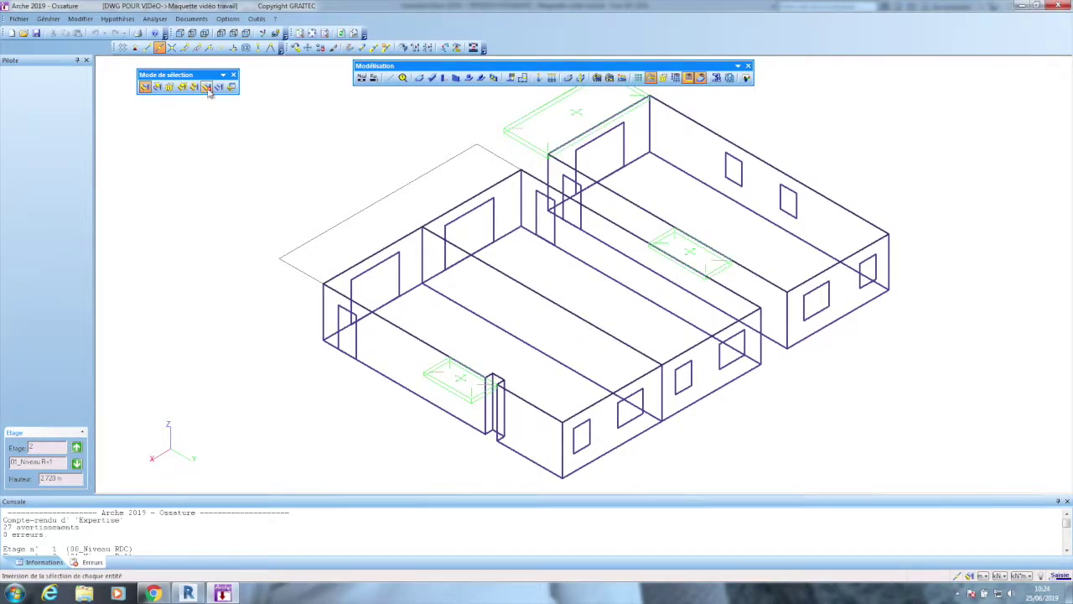
pyautogui.click(80, 19)
pyautogui.moveTo(109, 76)
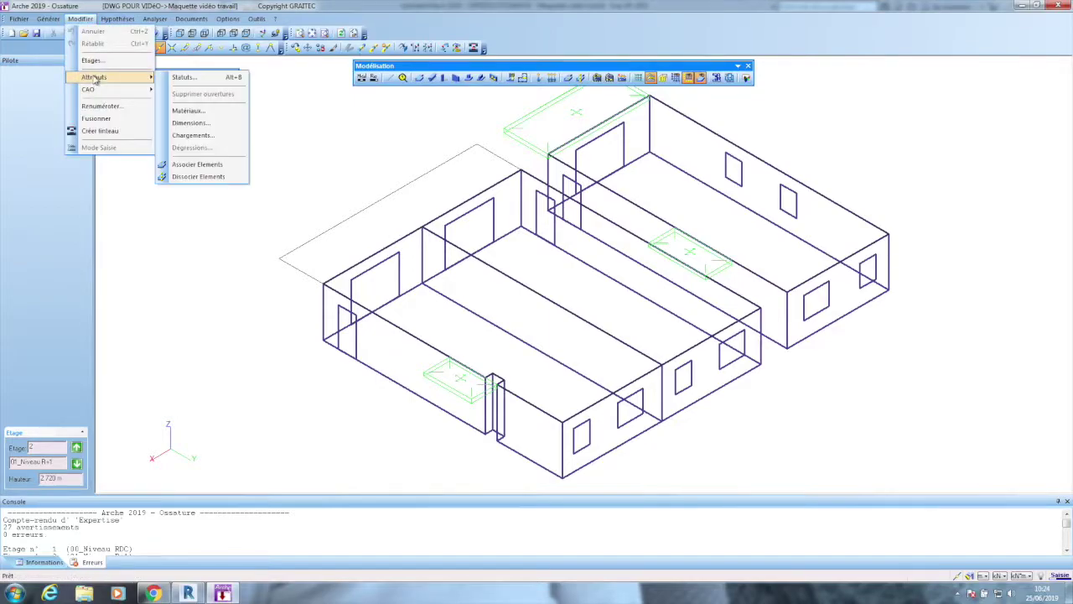
pyautogui.click(193, 77)
pyautogui.click(522, 240)
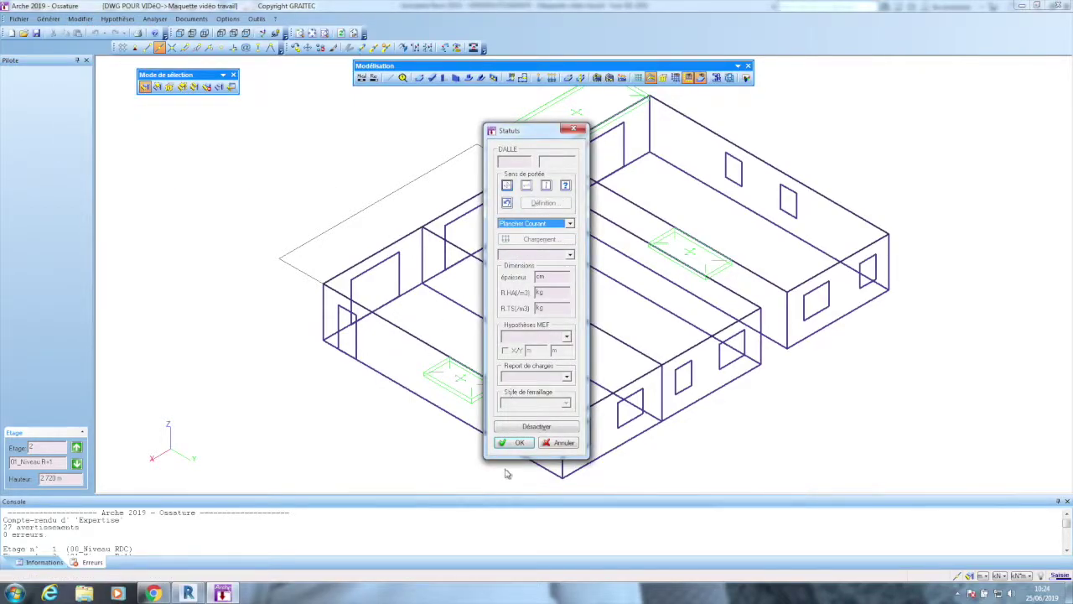
pyautogui.click(515, 442)
# On storey 1, select both balcony slabs and the two small overhanging slabs and set their type to Plancher Courant.
pyautogui.click(77, 462)
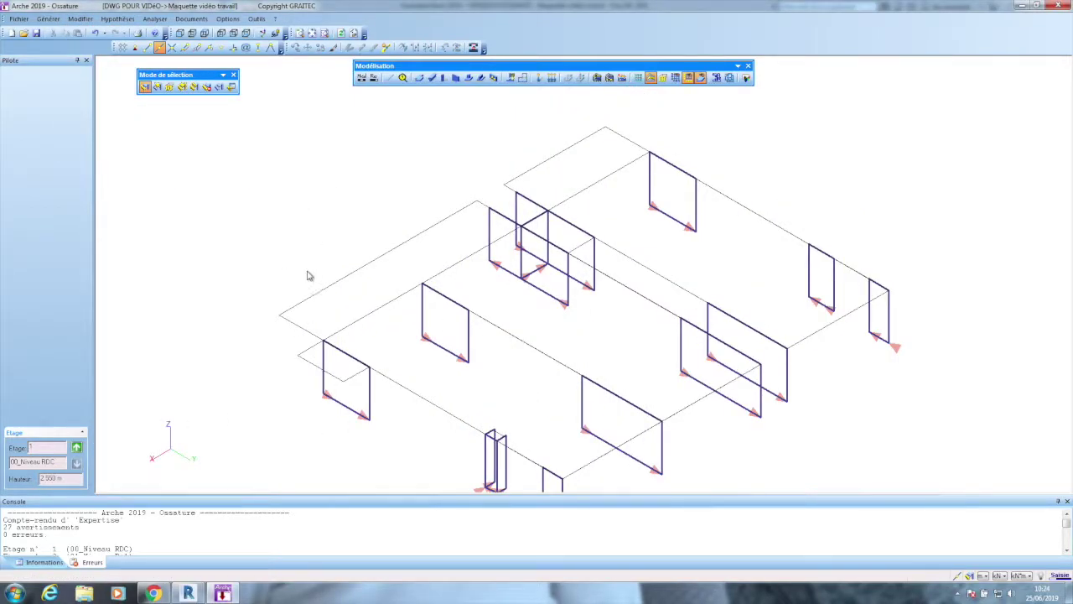
pyautogui.click(304, 331)
pyautogui.keyDown('ctrl'); pyautogui.click(312, 365); pyautogui.keyUp('ctrl')
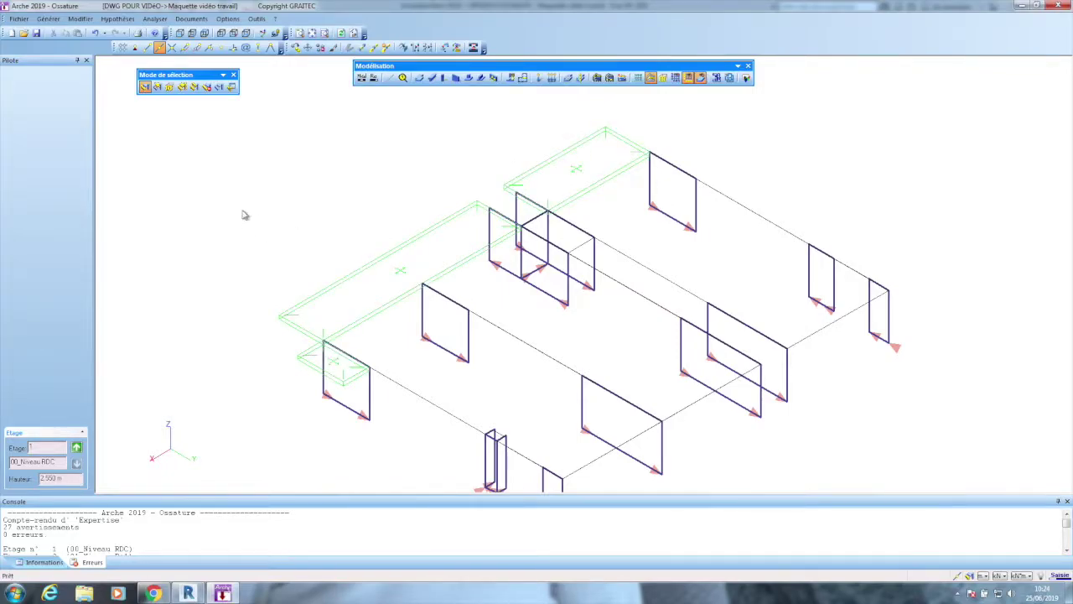
pyautogui.keyDown('ctrl'); pyautogui.click(578, 252); pyautogui.keyUp('ctrl')
pyautogui.click(80, 20)
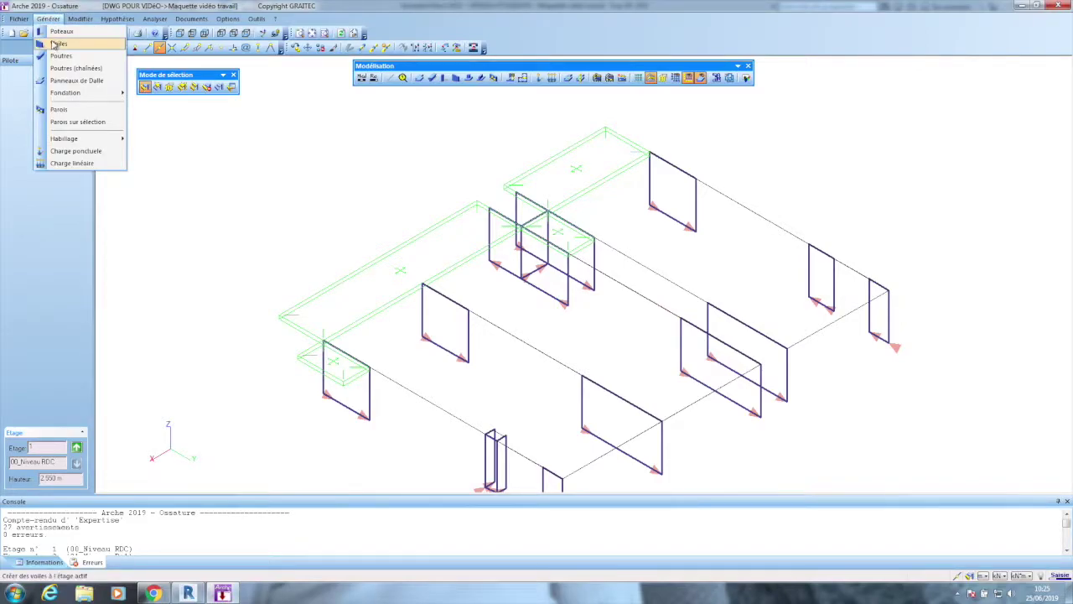
pyautogui.moveTo(99, 76)
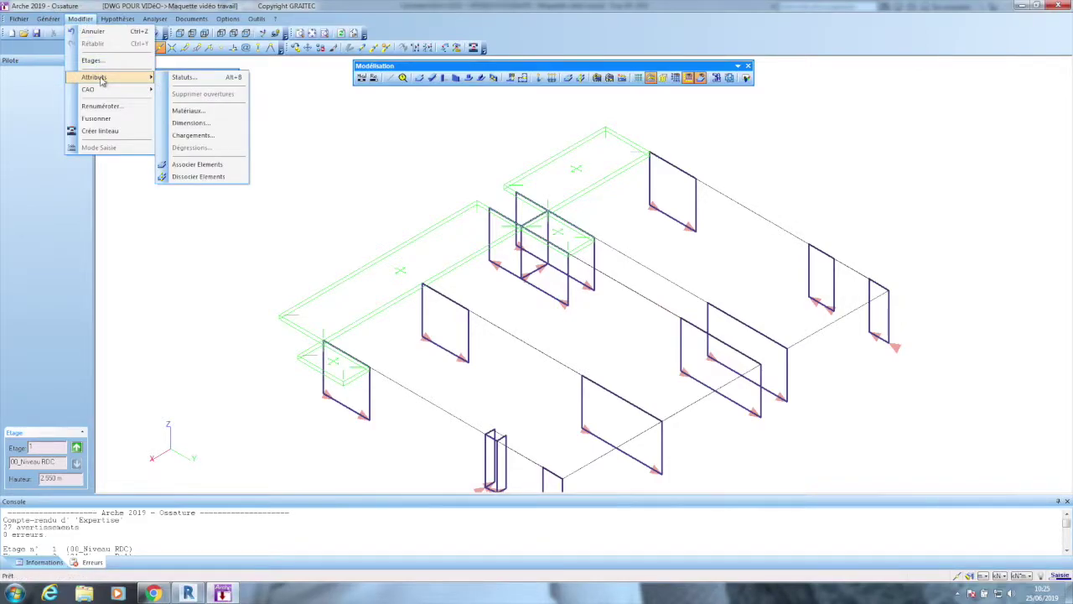
pyautogui.click(189, 77)
pyautogui.click(570, 223)
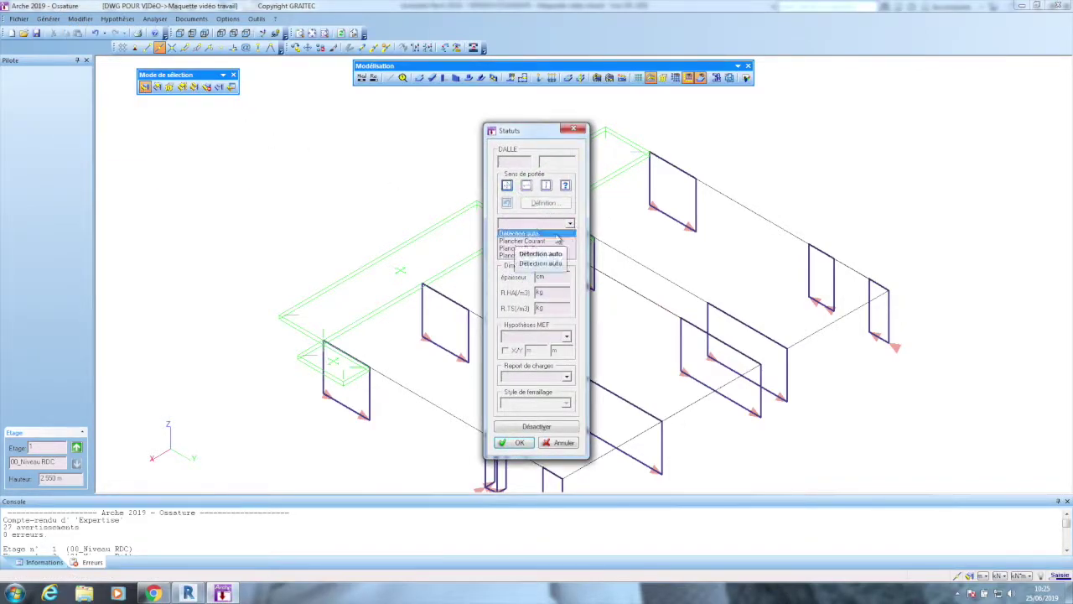
pyautogui.click(529, 237)
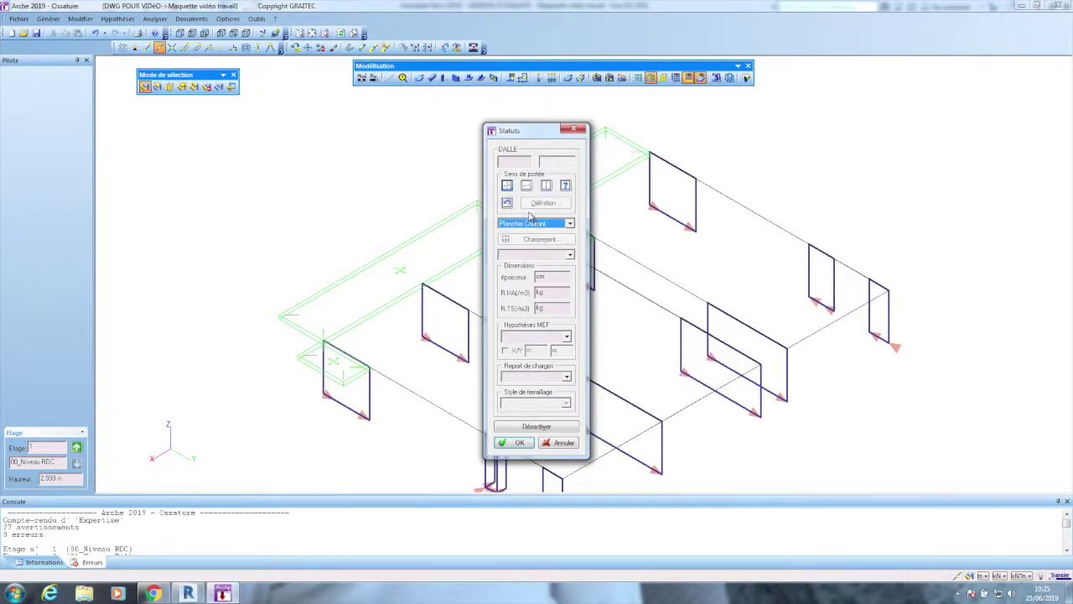
pyautogui.click(514, 443)
# Rerun the analysis, dismiss the Expertise summary and display the slab rupture lines of storey 1.
pyautogui.click(361, 77)
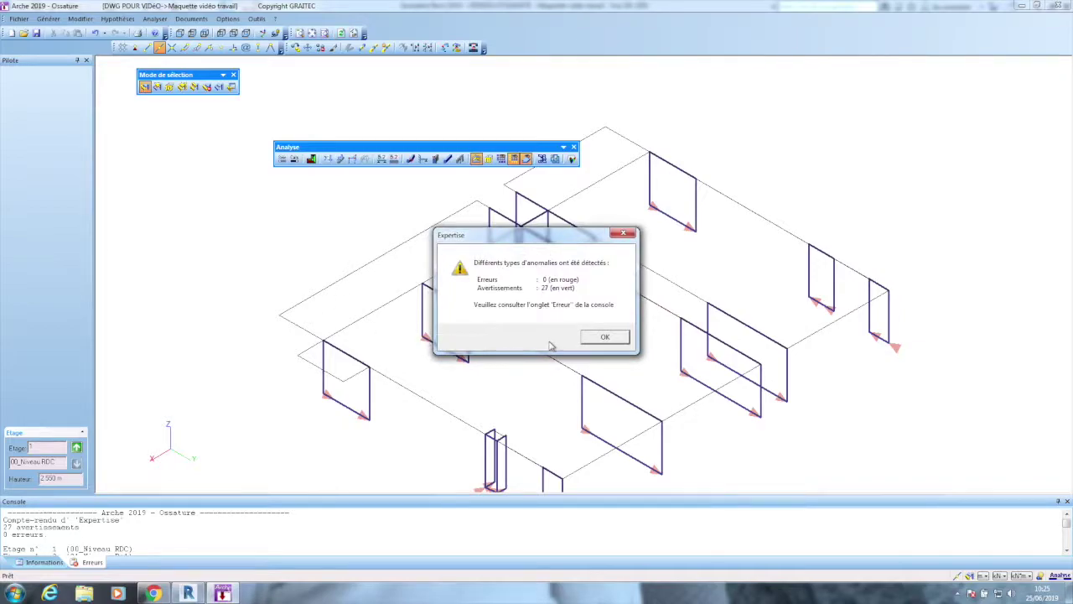
pyautogui.click(601, 336)
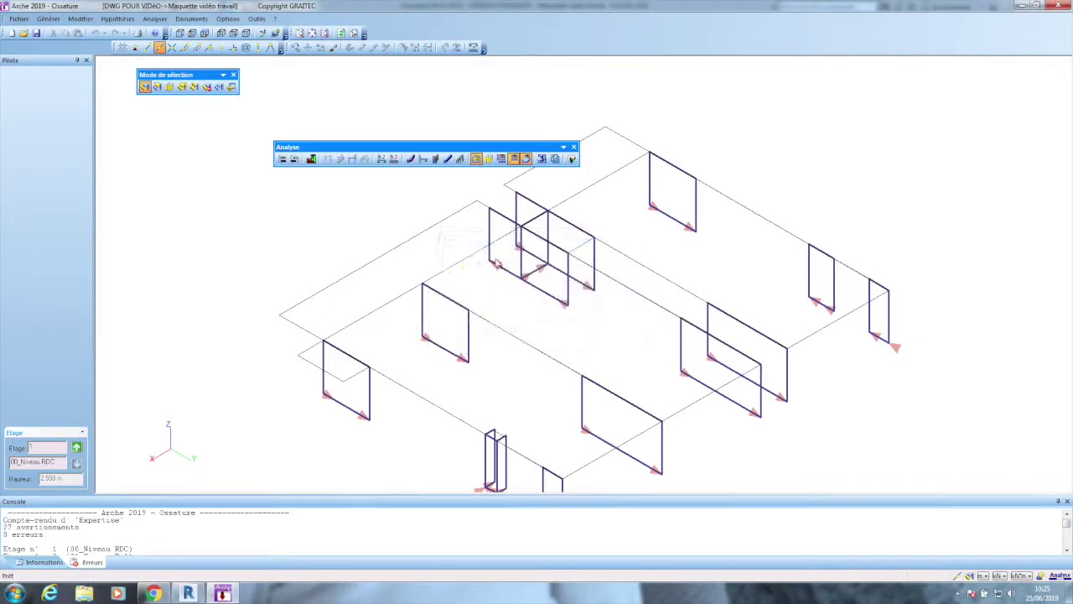
pyautogui.click(311, 159)
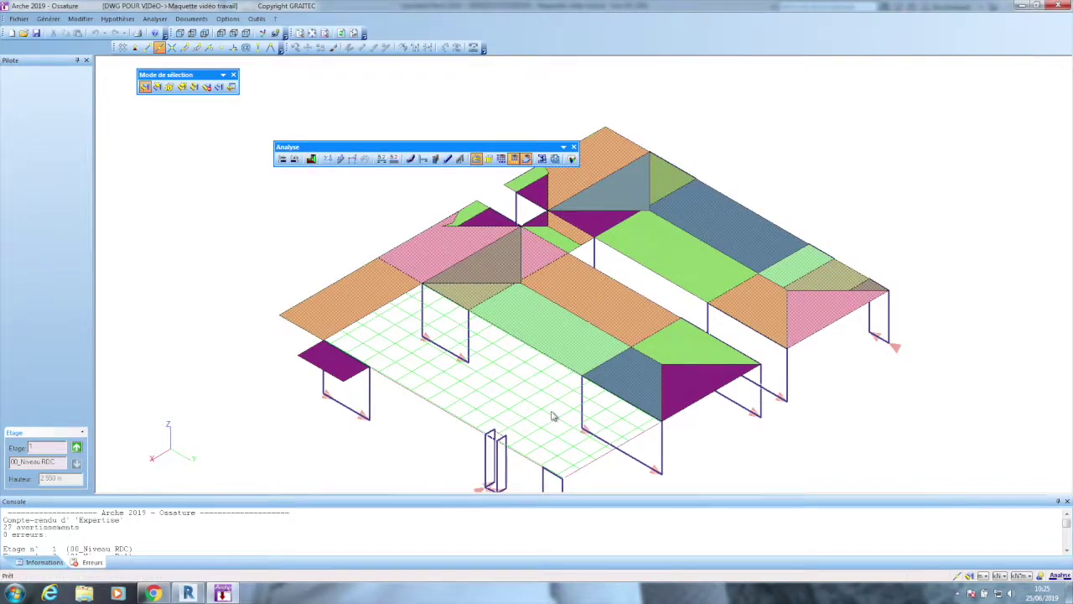
# Go to storey 3 and turn on the display of the element and wall (voile) numbers.
pyautogui.click(76, 447)
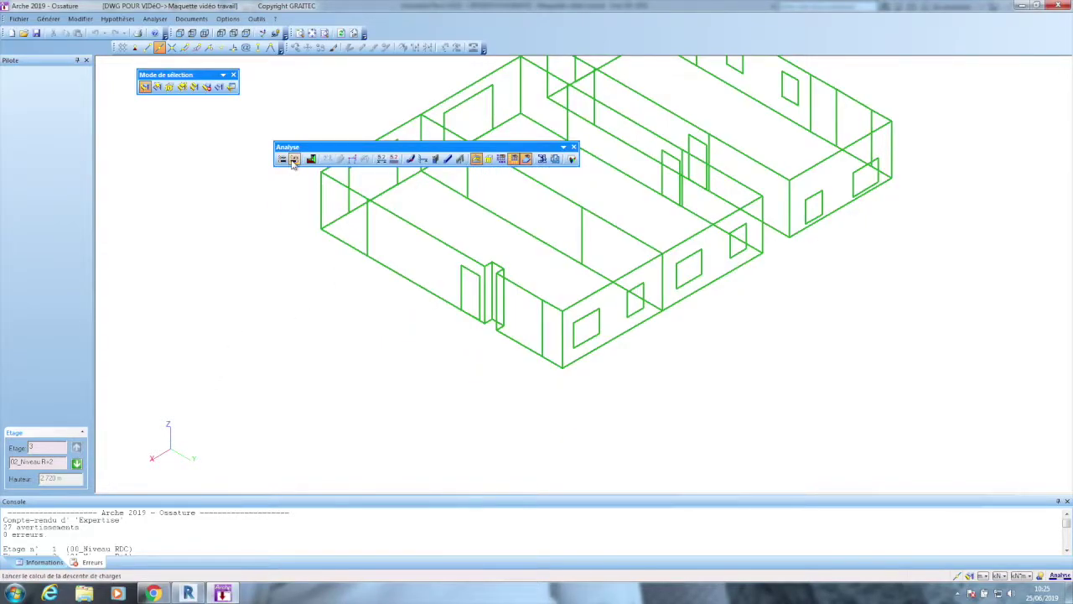
pyautogui.click(382, 159)
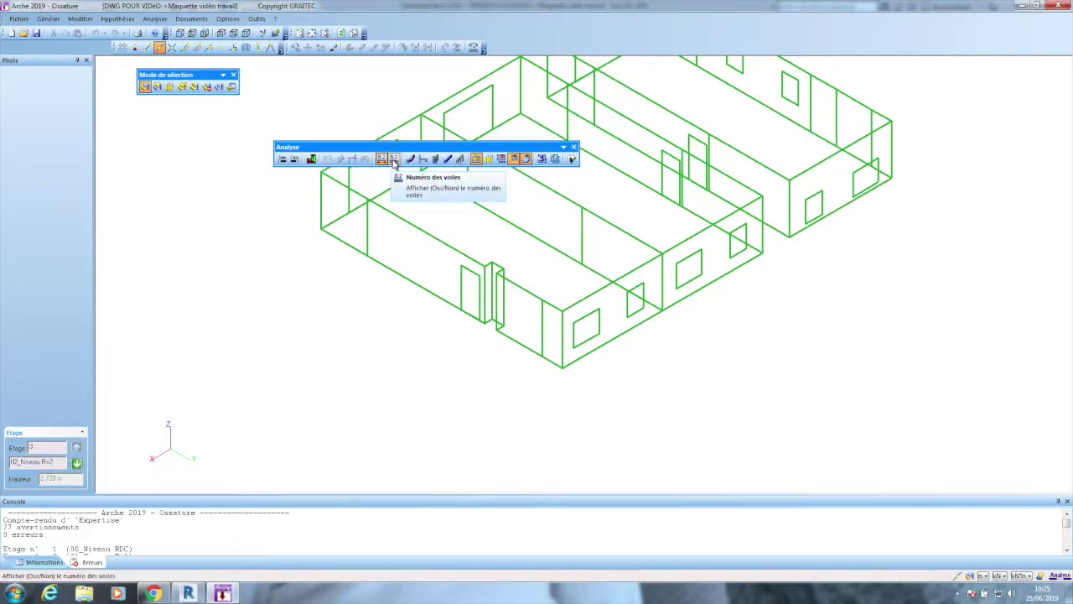
pyautogui.click(394, 159)
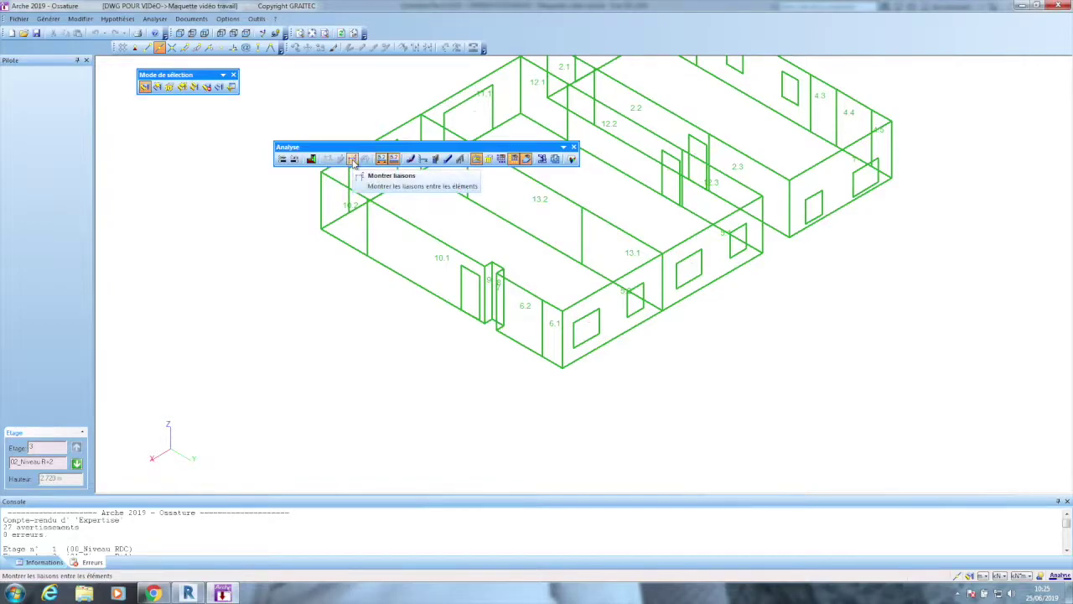
# Run the load-takedown calculation (descente de charges) and dismiss the Calcul summary.
pyautogui.click(294, 158)
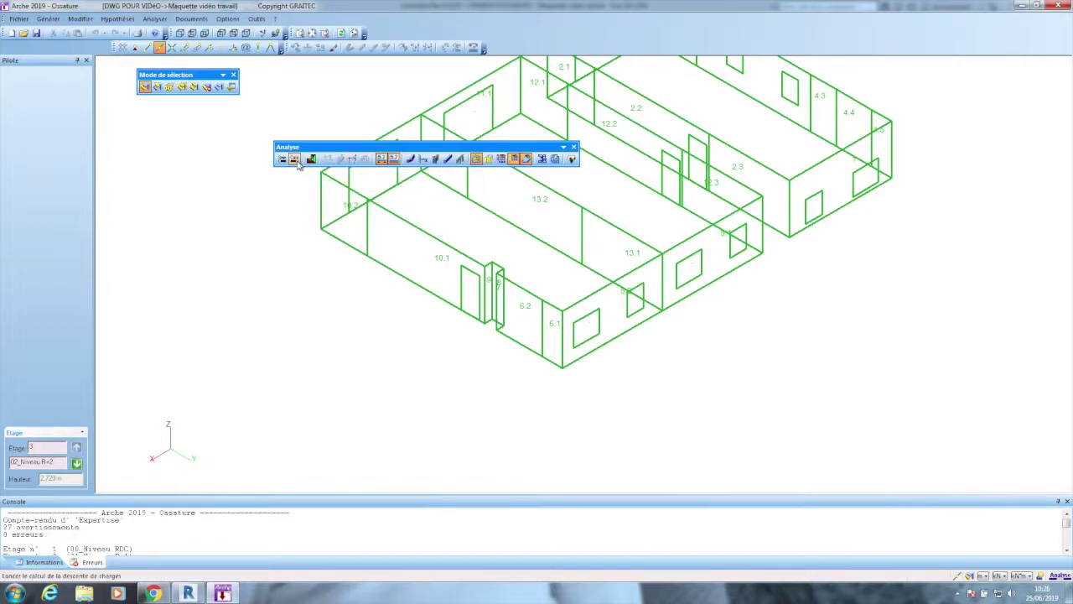
pyautogui.click(567, 323)
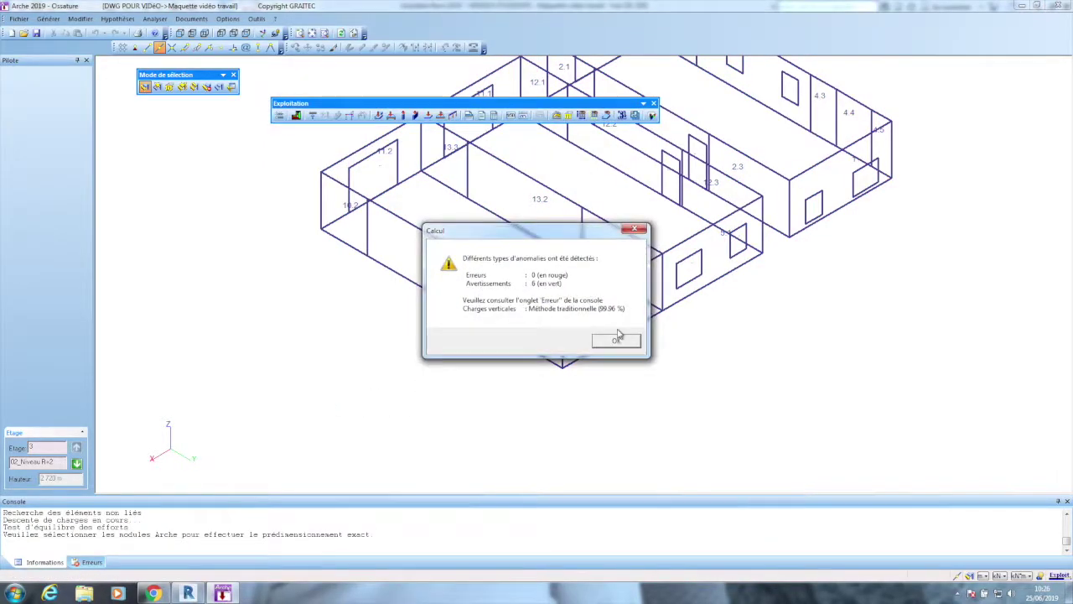
pyautogui.click(616, 342)
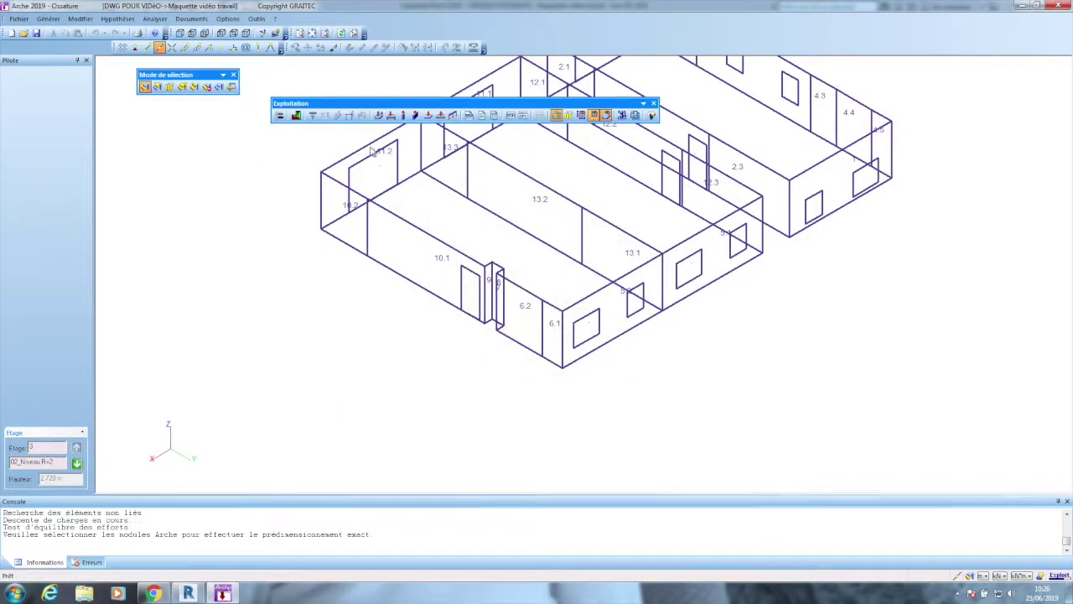
# Show storey 2 with the other storeys in the background and display the loads on wall 23.1.
pyautogui.click(78, 463)
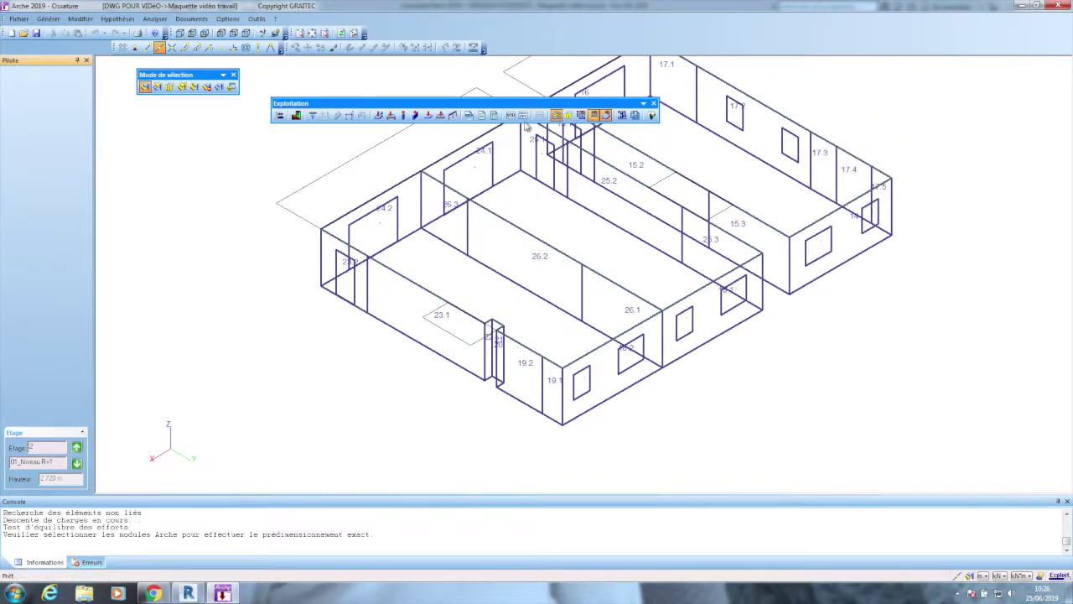
pyautogui.click(557, 115)
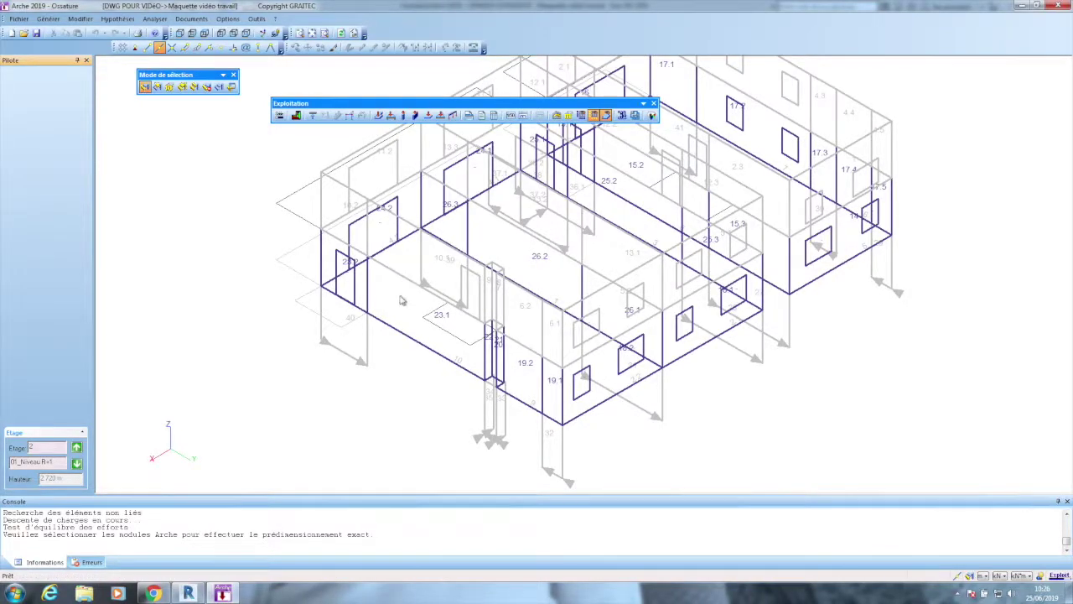
pyautogui.click(401, 337)
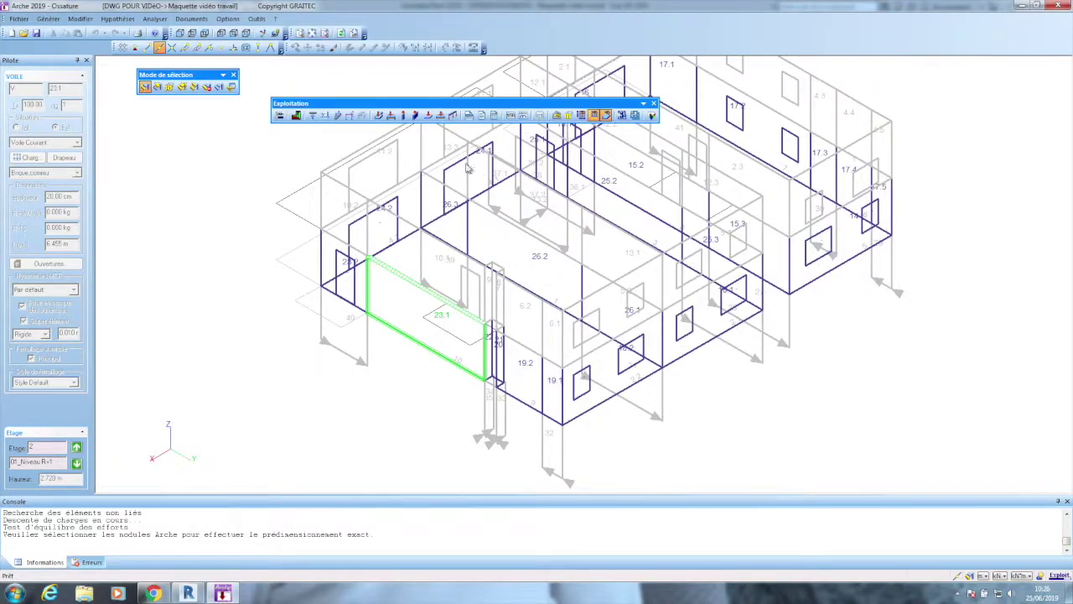
pyautogui.click(415, 117)
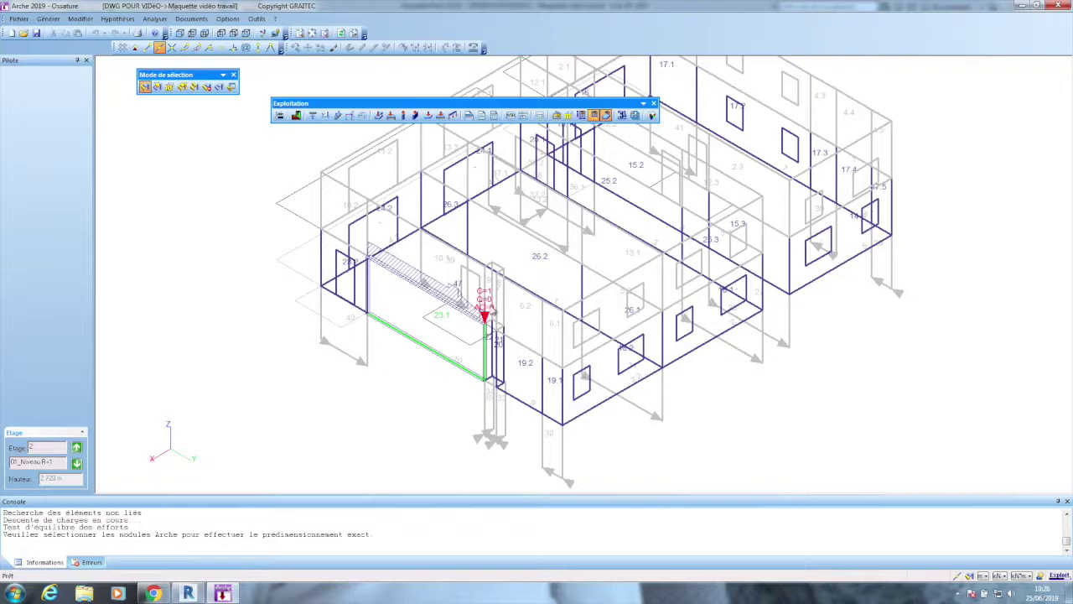
# Select the beam beneath wall 23.1 and display the loads applied to it.
pyautogui.click(492, 442)
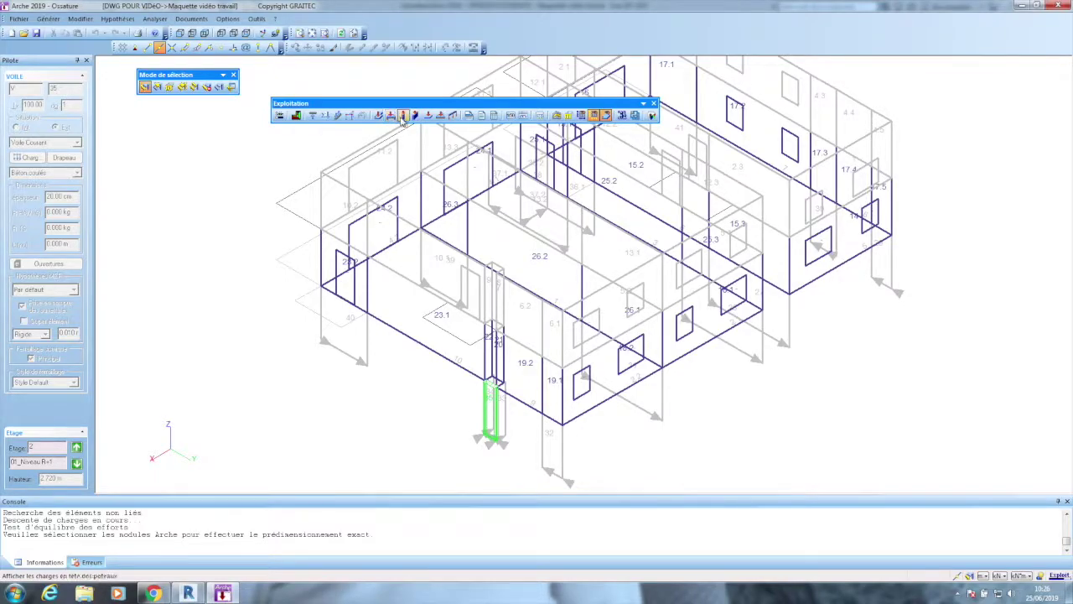
pyautogui.click(442, 362)
pyautogui.press('Escape')
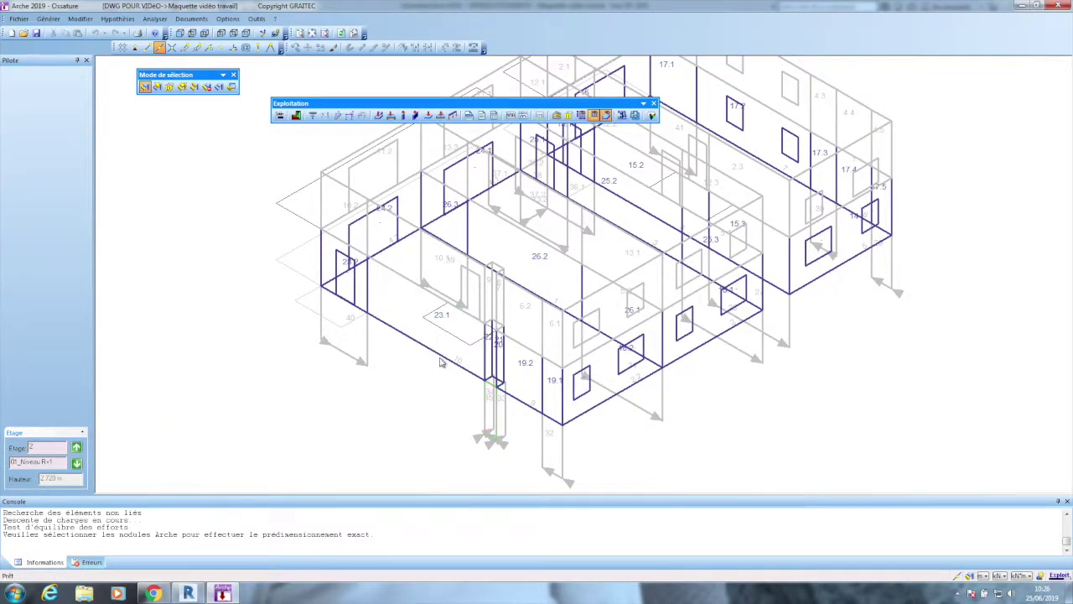
pyautogui.click(442, 362)
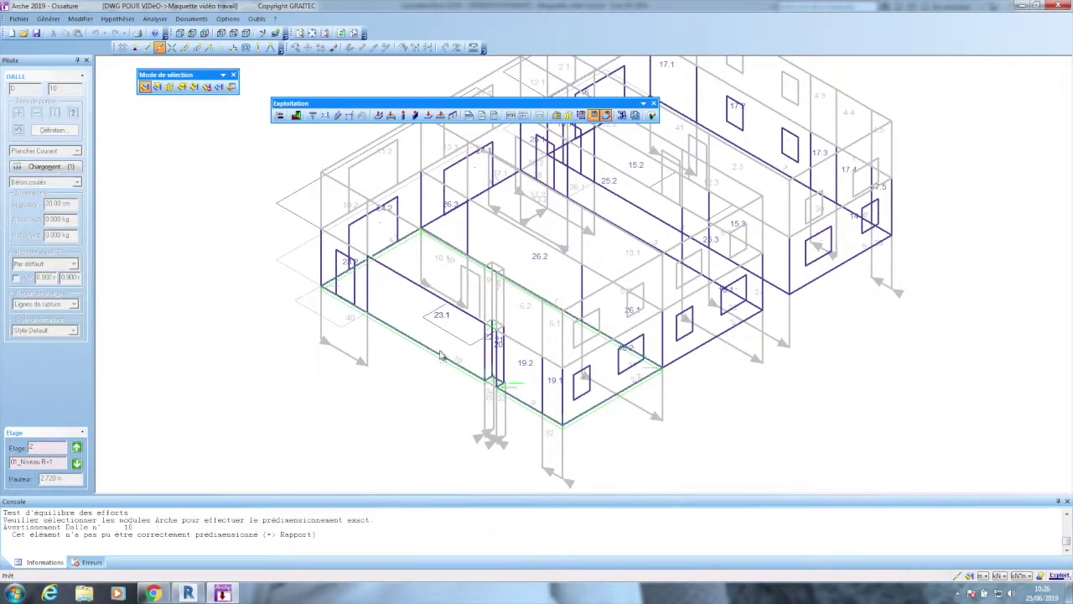
pyautogui.click(440, 356)
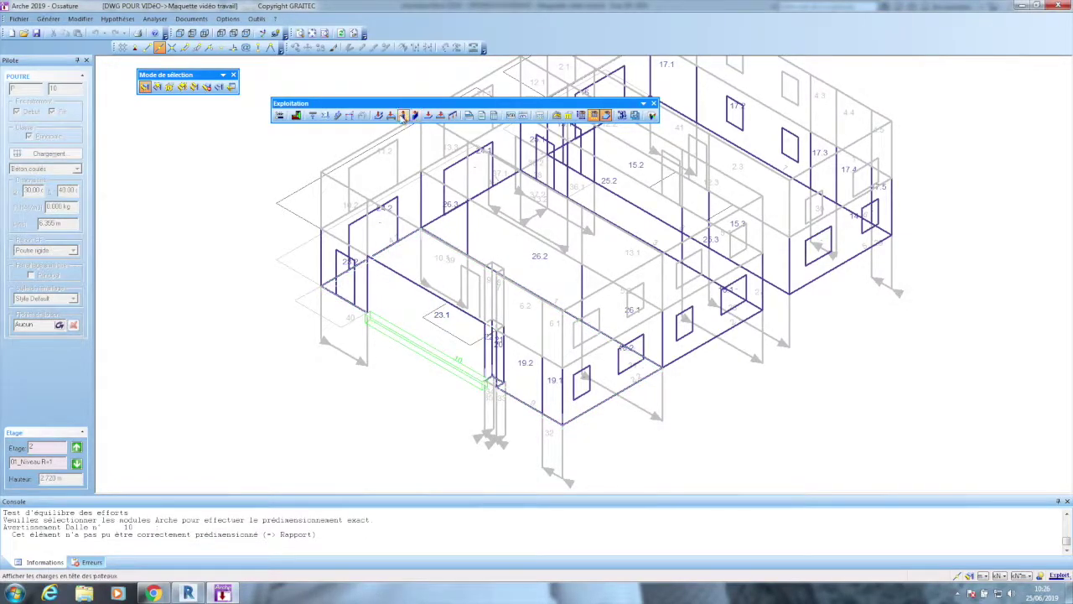
pyautogui.click(391, 115)
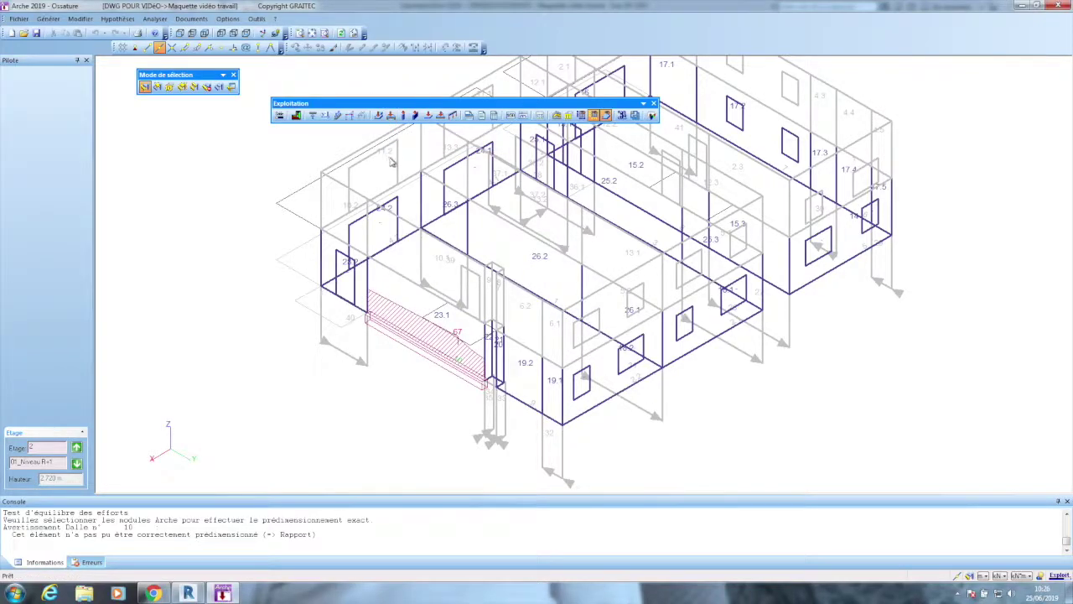